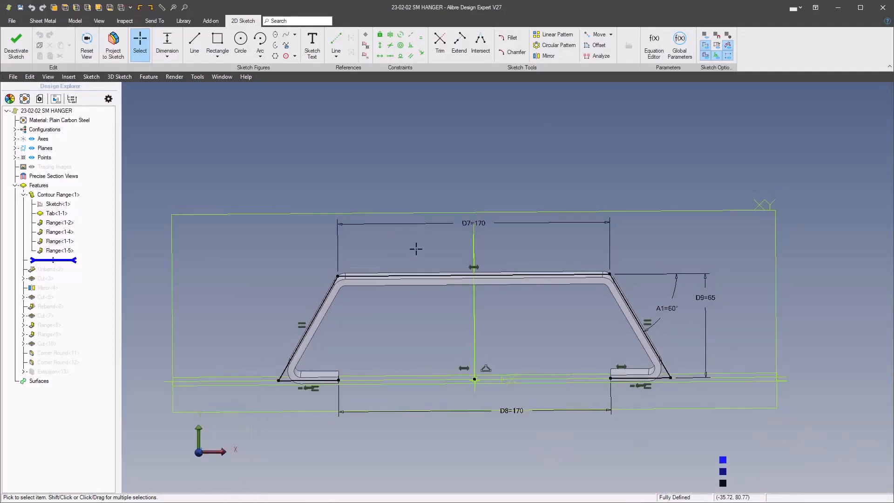
- Exit the profile sketch and review the contour base flange's depth, bend and manual tab-line settings without changing them
{"action": "right_click", "coordinate": [461, 226]}
{"action": "left_click", "coordinate": [660, 190]}
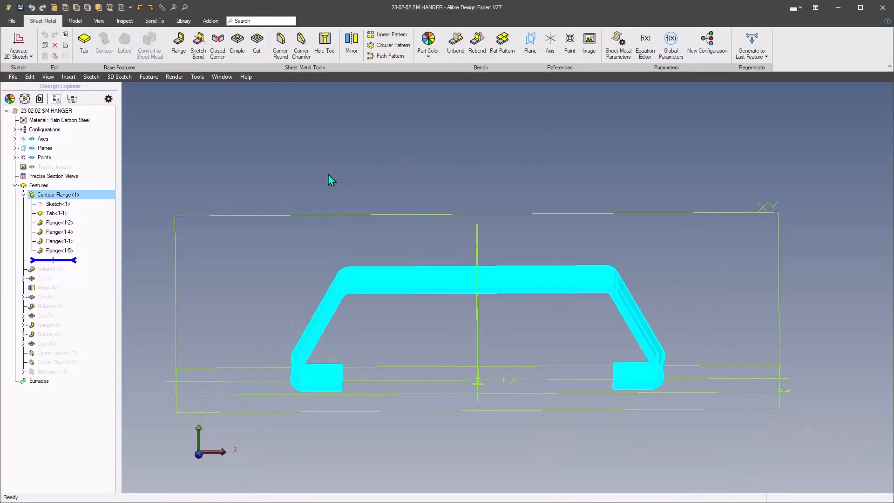
{"action": "right_click", "coordinate": [52, 194]}
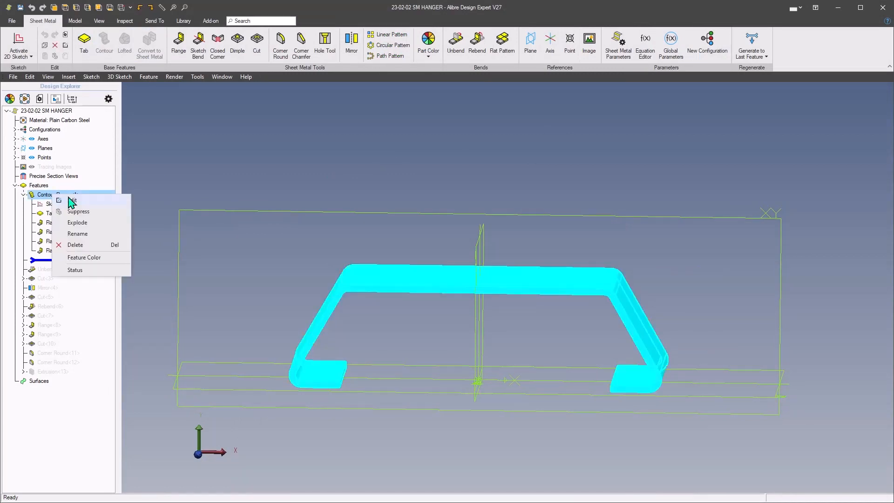
{"action": "left_click", "coordinate": [77, 198]}
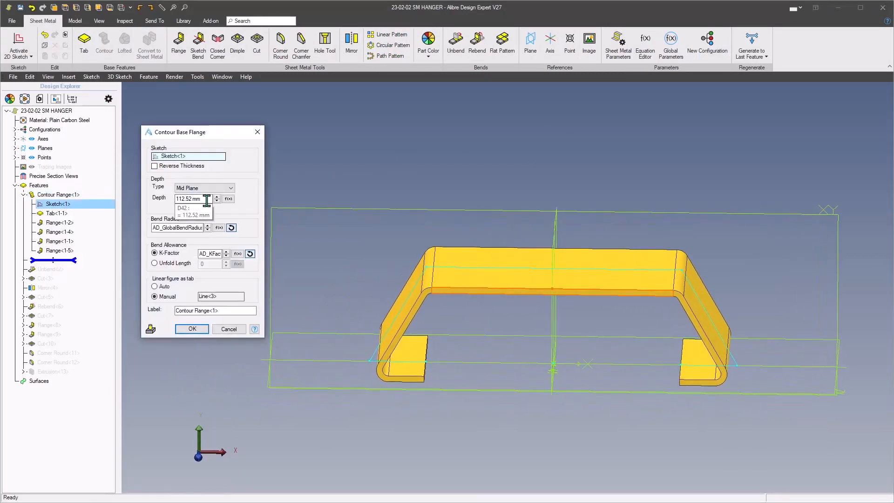
{"action": "mouse_move", "coordinate": [337, 233]}
{"action": "middle_mouse_down"}
{"action": "mouse_move", "coordinate": [340, 276]}
{"action": "mouse_move", "coordinate": [340, 225]}
{"action": "middle_mouse_up"}
{"action": "scroll", "coordinate": [339, 225], "scroll_direction": "down", "scroll_amount": 2}
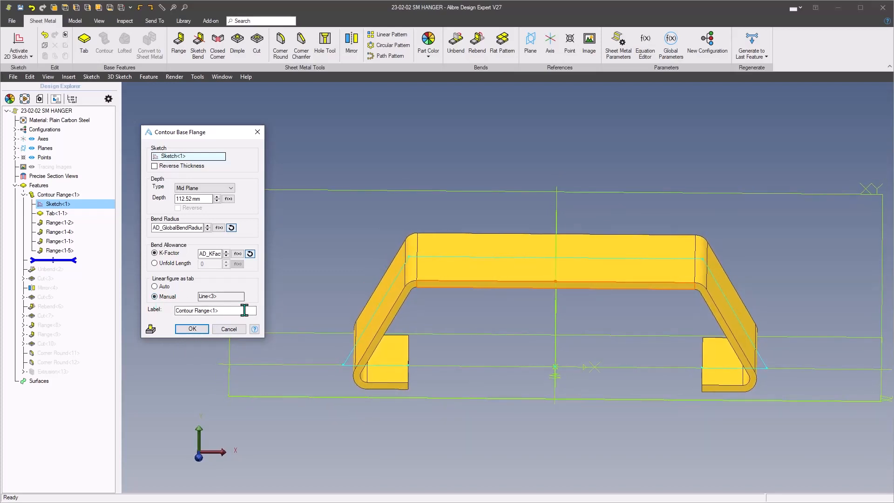
{"action": "left_click", "coordinate": [225, 297]}
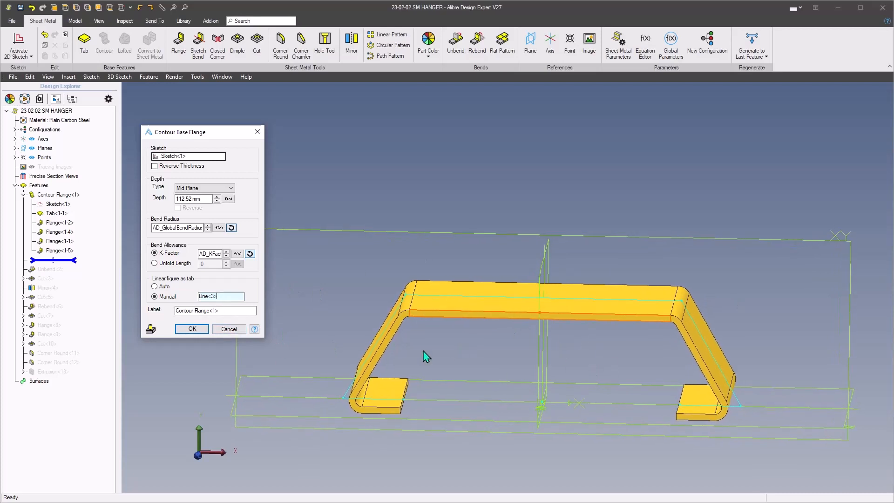
{"action": "left_click", "coordinate": [192, 329]}
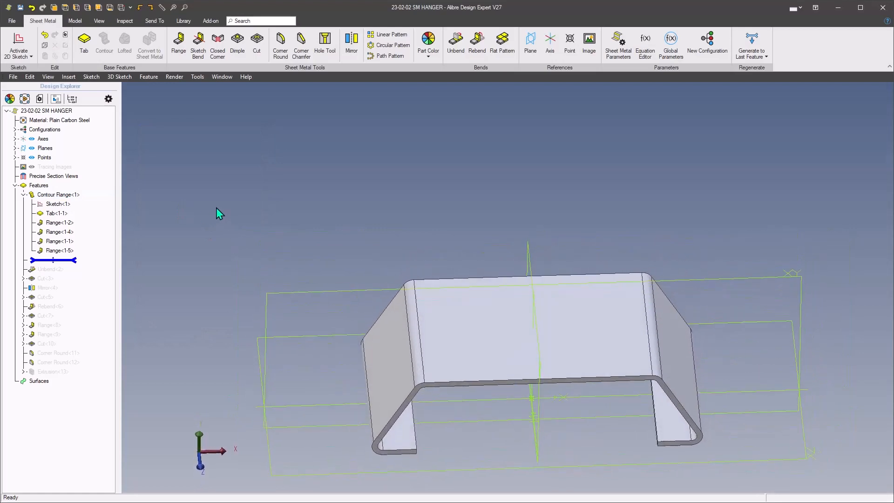
- Roll the feature history forward to include the unbend and review its fixed face and selected bends
{"action": "left_click_drag", "start_coordinate": [70, 262], "coordinate": [70, 269]}
{"action": "right_click", "coordinate": [39, 263]}
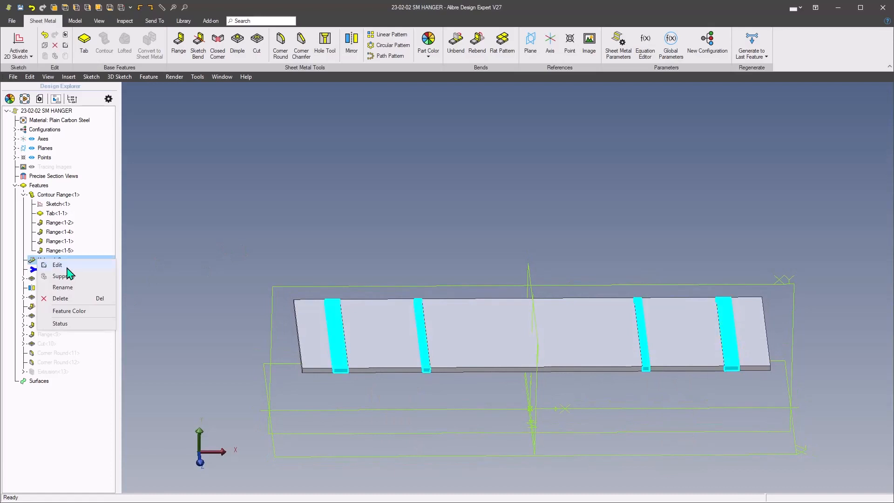
{"action": "left_click", "coordinate": [64, 272]}
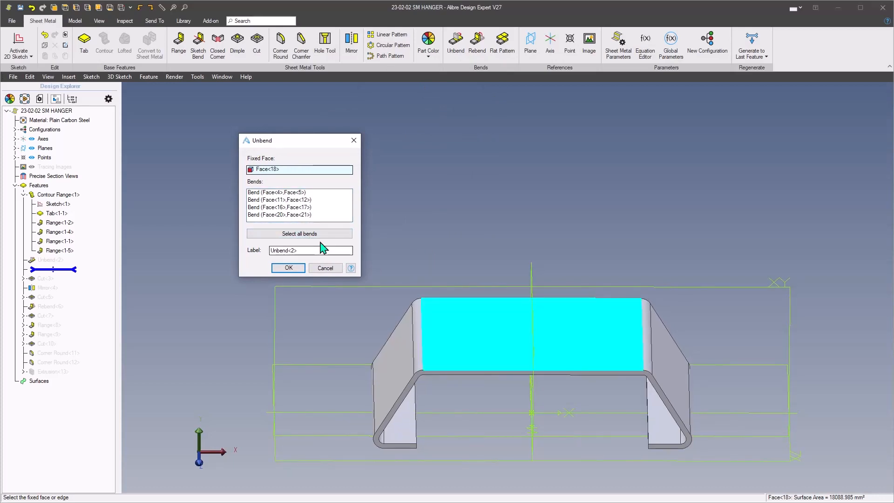
{"action": "left_click", "coordinate": [290, 269]}
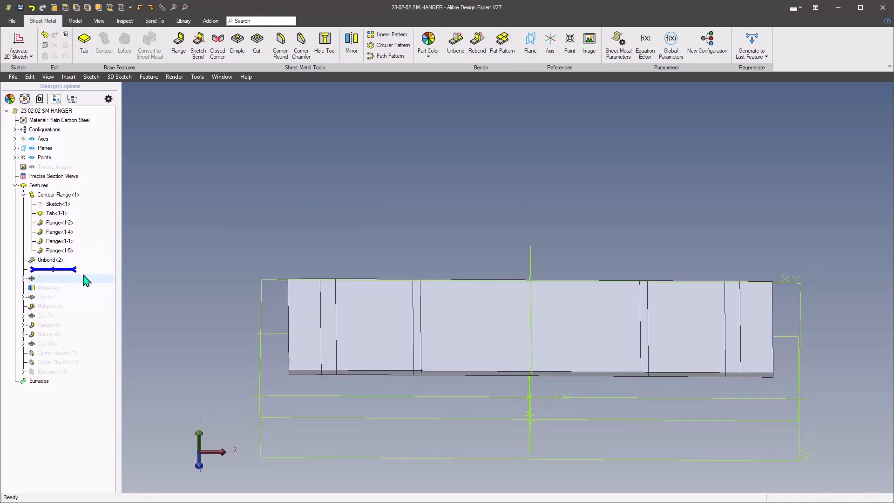
- Roll the feature history forward past the first cut and open that cut's sketch for editing
{"action": "mouse_move", "coordinate": [72, 269]}
{"action": "left_mouse_down"}
{"action": "mouse_move", "coordinate": [75, 287]}
{"action": "mouse_move", "coordinate": [73, 279]}
{"action": "left_mouse_up"}
{"action": "left_click", "coordinate": [23, 269]}
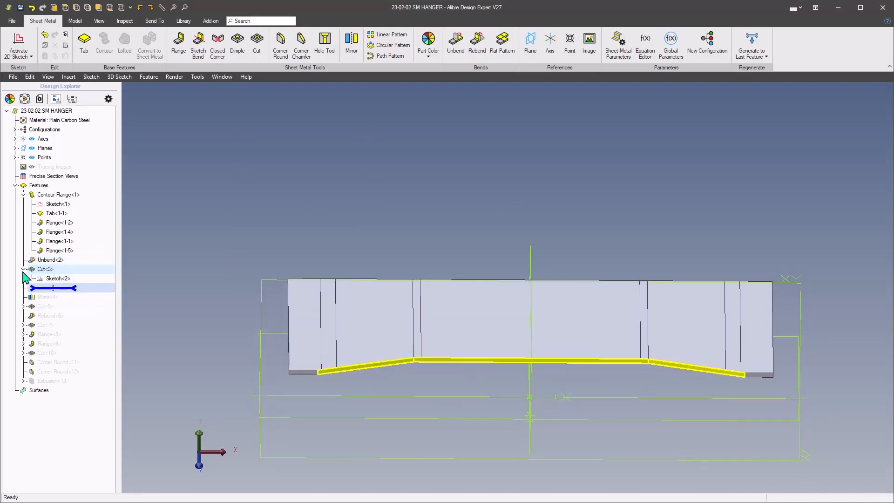
{"action": "right_click", "coordinate": [57, 280]}
{"action": "left_click", "coordinate": [77, 285]}
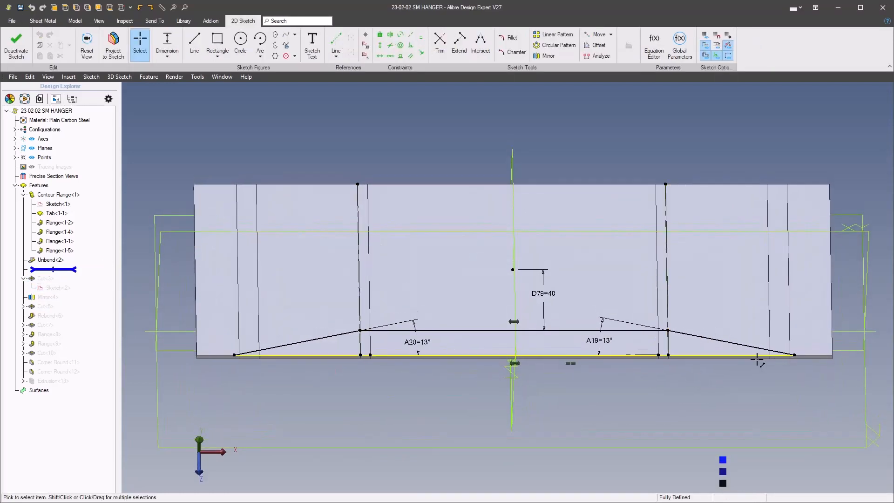
- Examine the tapered cut profile with its angle and offset dimensions, and exit the sketch unchanged
{"action": "scroll", "coordinate": [726, 344], "scroll_direction": "up", "scroll_amount": 2}
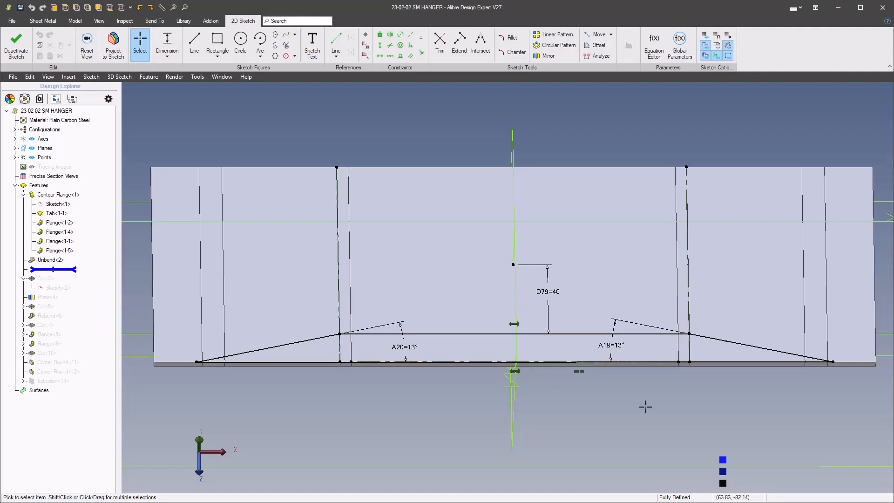
{"action": "scroll", "coordinate": [362, 351], "scroll_direction": "down", "scroll_amount": 1}
{"action": "scroll", "coordinate": [241, 355], "scroll_direction": "down", "scroll_amount": 2}
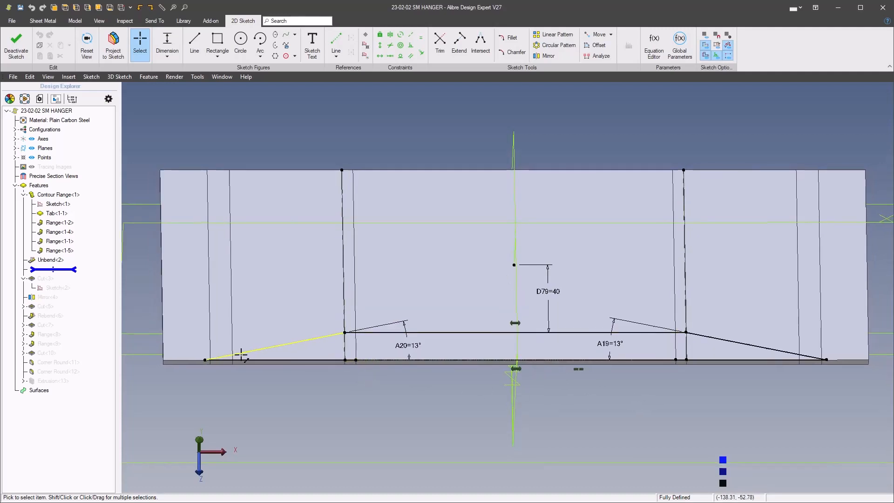
{"action": "scroll", "coordinate": [220, 375], "scroll_direction": "up", "scroll_amount": 2}
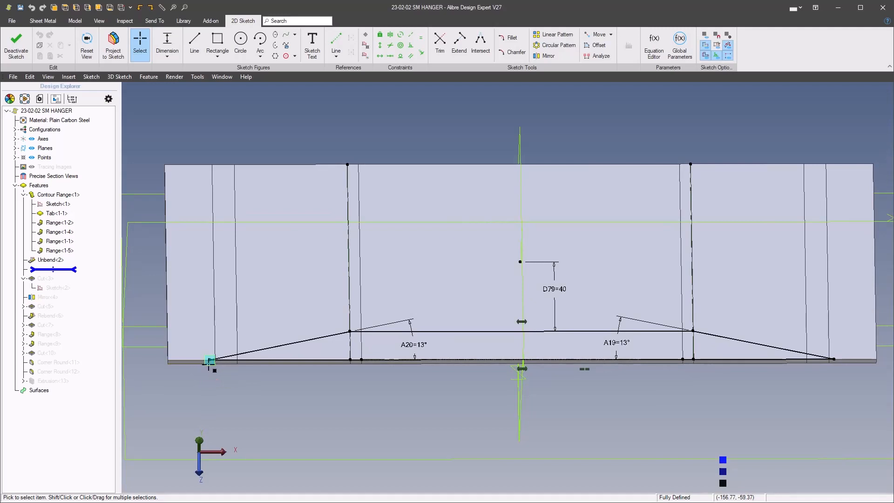
{"action": "right_click", "coordinate": [663, 427]}
{"action": "left_click", "coordinate": [845, 368]}
{"action": "left_click", "coordinate": [651, 406]}
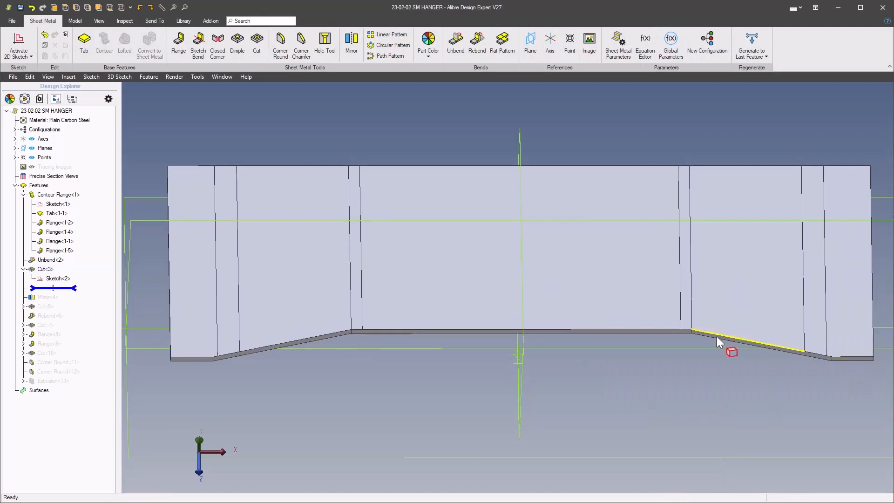
- Roll the feature history forward to include the mirror of the tapered cut and inspect both long edges
{"action": "scroll", "coordinate": [315, 394], "scroll_direction": "down", "scroll_amount": 1}
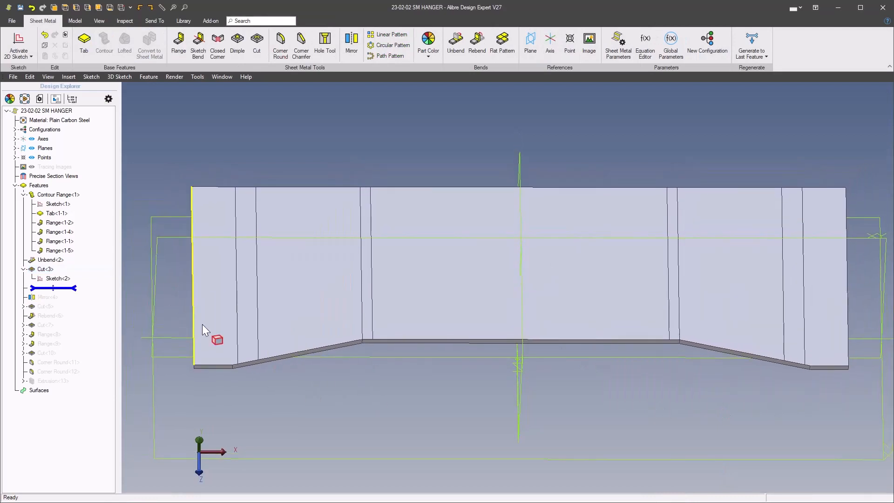
{"action": "left_click_drag", "start_coordinate": [63, 291], "coordinate": [74, 300]}
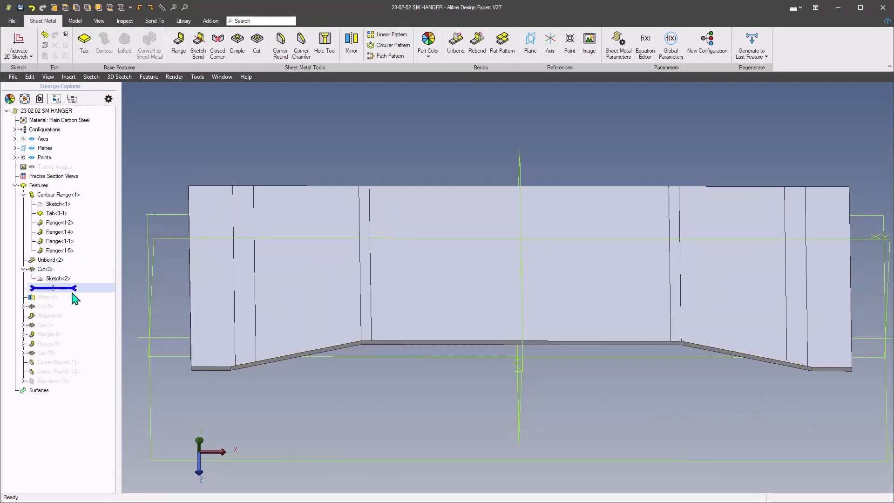
{"action": "left_click", "coordinate": [375, 297]}
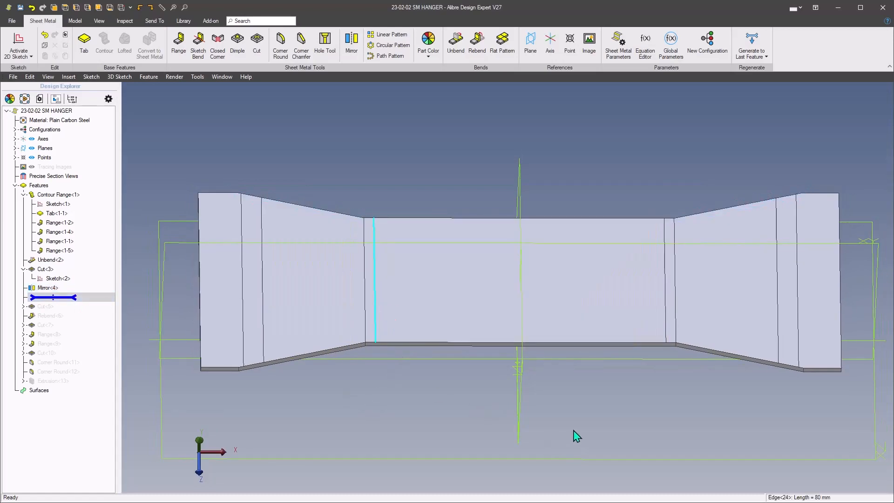
{"action": "left_click", "coordinate": [756, 474]}
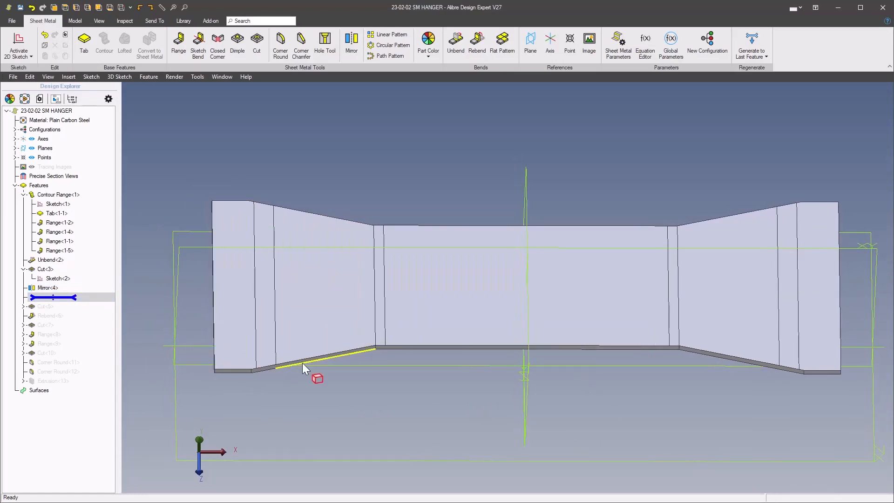
{"action": "middle_click_drag", "start_coordinate": [394, 324], "coordinate": [388, 328]}
{"action": "middle_click_drag", "start_coordinate": [439, 287], "coordinate": [443, 281]}
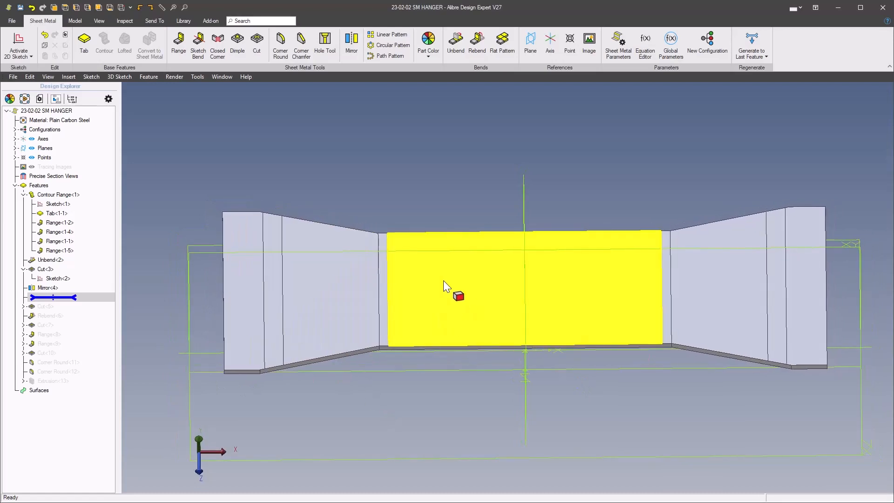
- Measure the angle between the two opposing tapered side faces on one half of the flattened part
{"action": "key", "text": "m"}
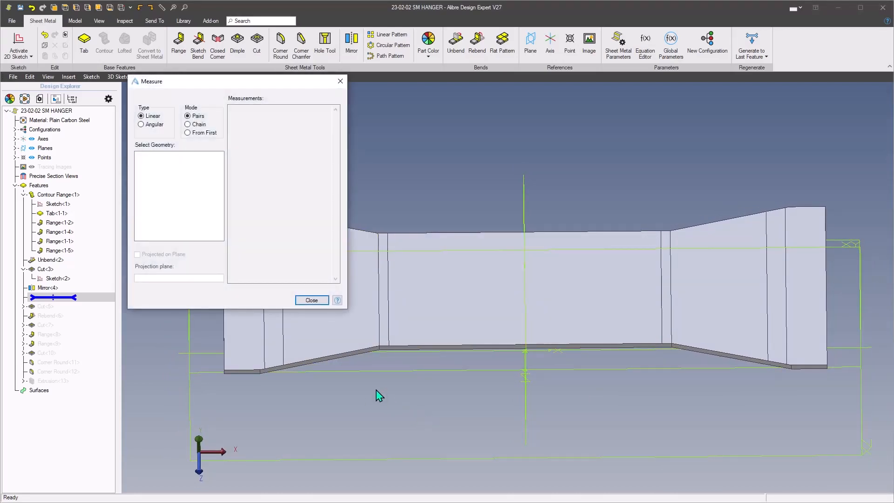
{"action": "middle_click_drag", "start_coordinate": [376, 389], "coordinate": [410, 365]}
{"action": "scroll", "coordinate": [372, 392], "scroll_direction": "up", "scroll_amount": 2}
{"action": "left_click", "coordinate": [398, 390]}
{"action": "left_click", "coordinate": [404, 331]}
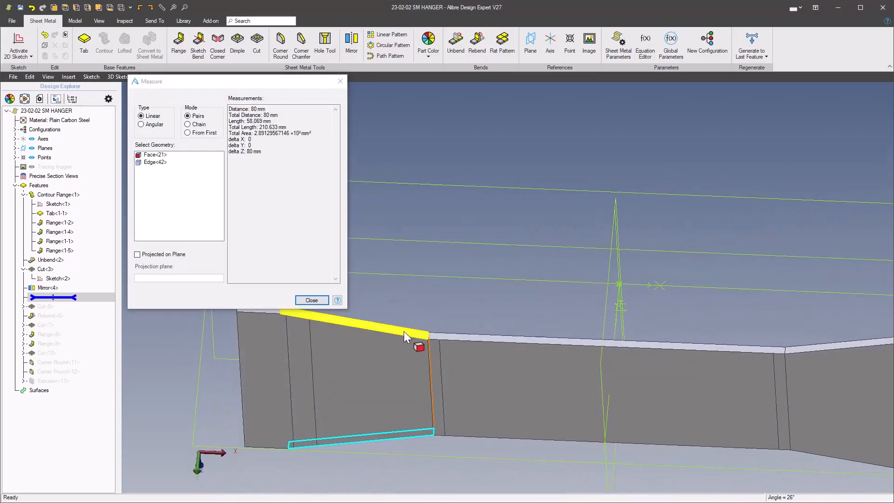
{"action": "left_click", "coordinate": [438, 320]}
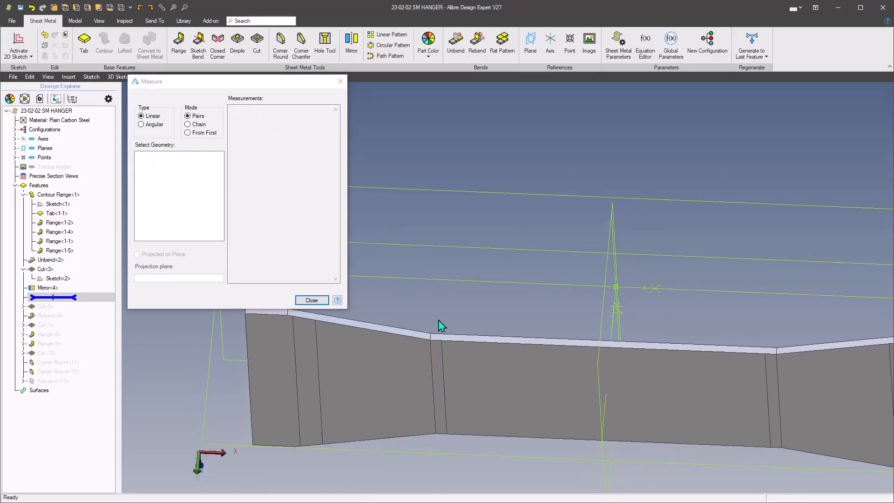
{"action": "left_click", "coordinate": [399, 329]}
{"action": "middle_click_drag", "start_coordinate": [399, 330], "coordinate": [434, 357]}
{"action": "left_click", "coordinate": [410, 356]}
{"action": "left_click", "coordinate": [415, 326]}
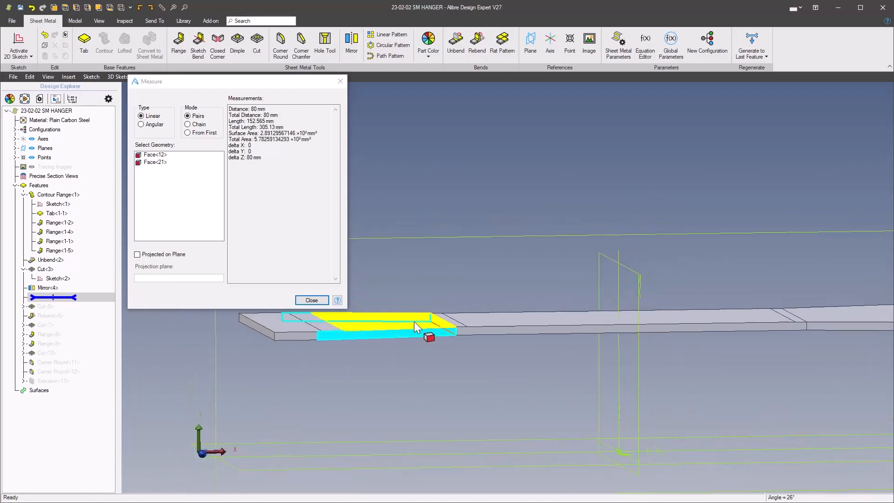
{"action": "left_click", "coordinate": [150, 126]}
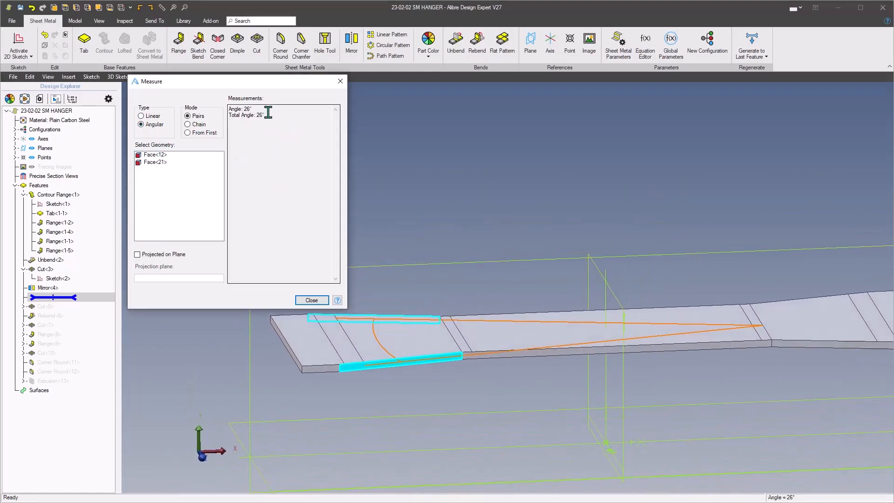
{"action": "left_click", "coordinate": [314, 303]}
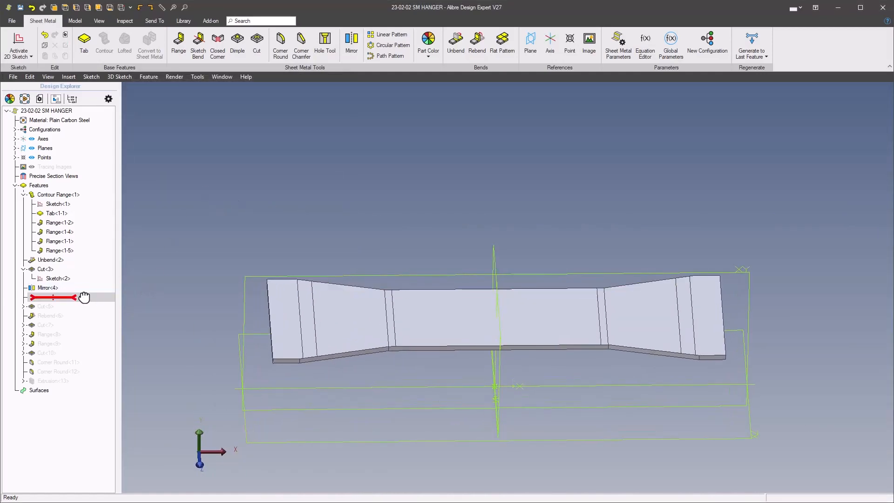
- Roll the feature history forward to include the slot cut and open its sketch for editing
{"action": "left_click_drag", "start_coordinate": [75, 298], "coordinate": [75, 306]}
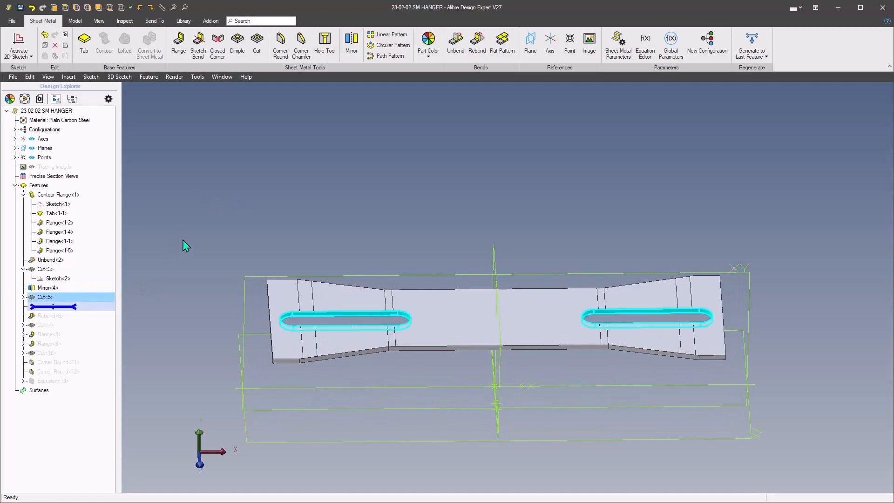
{"action": "left_click", "coordinate": [23, 297]}
{"action": "right_click", "coordinate": [28, 304]}
{"action": "left_click", "coordinate": [78, 318]}
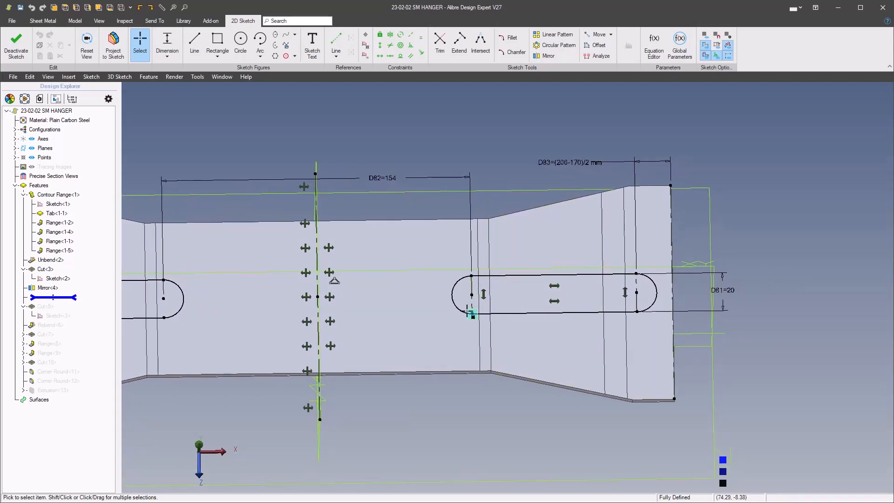
- Examine the slot sketch's end reference lines, dimensions and mirroring about the central line
{"action": "scroll", "coordinate": [511, 279], "scroll_direction": "up", "scroll_amount": 2}
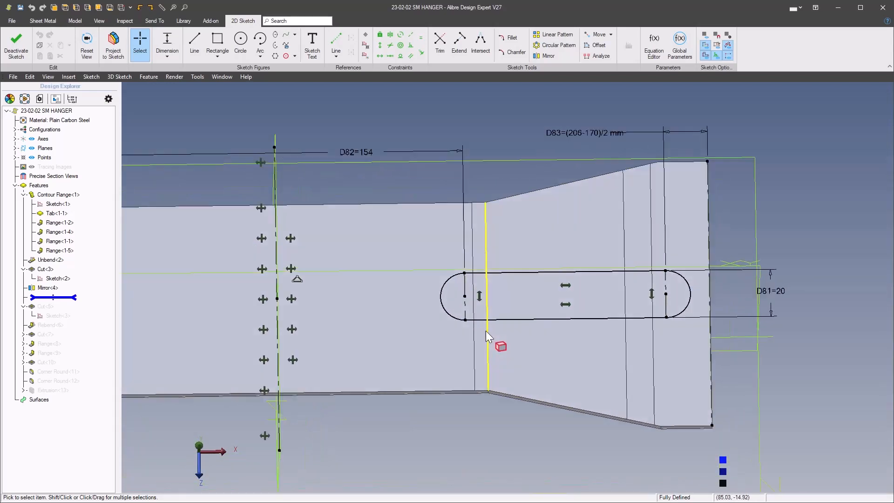
{"action": "left_click", "coordinate": [462, 288]}
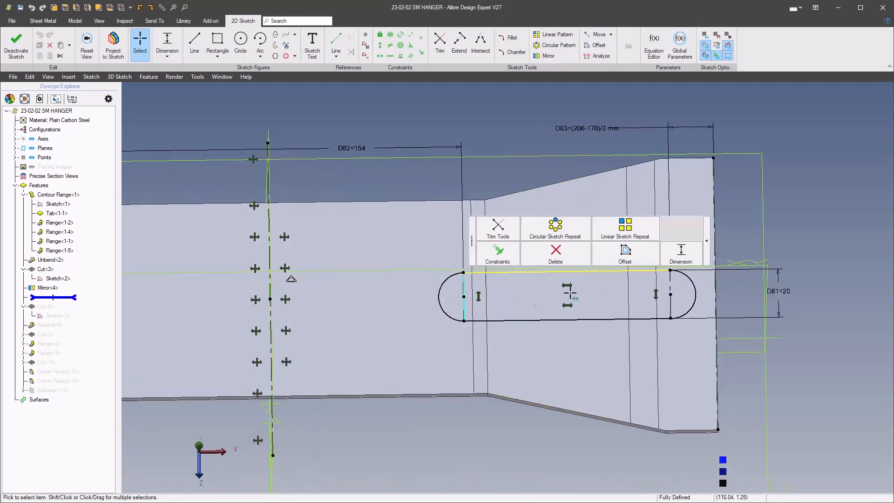
{"action": "left_click", "coordinate": [671, 282]}
{"action": "left_click", "coordinate": [800, 359]}
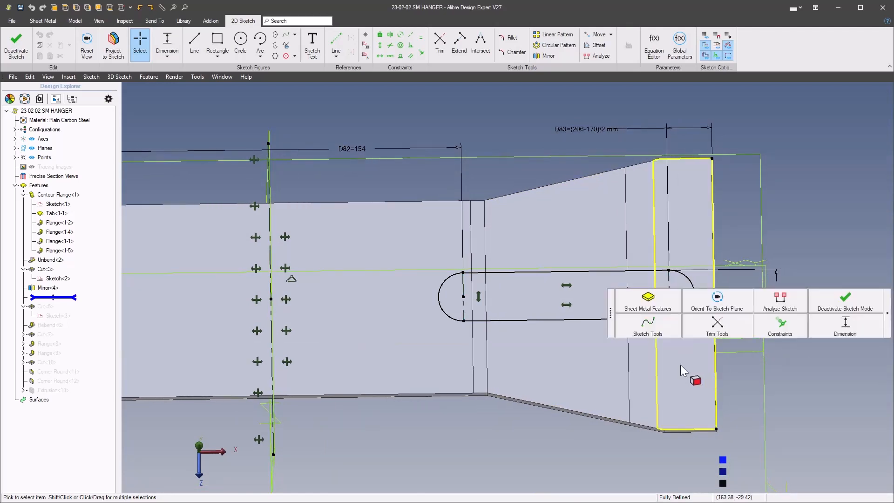
{"action": "scroll", "coordinate": [554, 285], "scroll_direction": "down", "scroll_amount": 1}
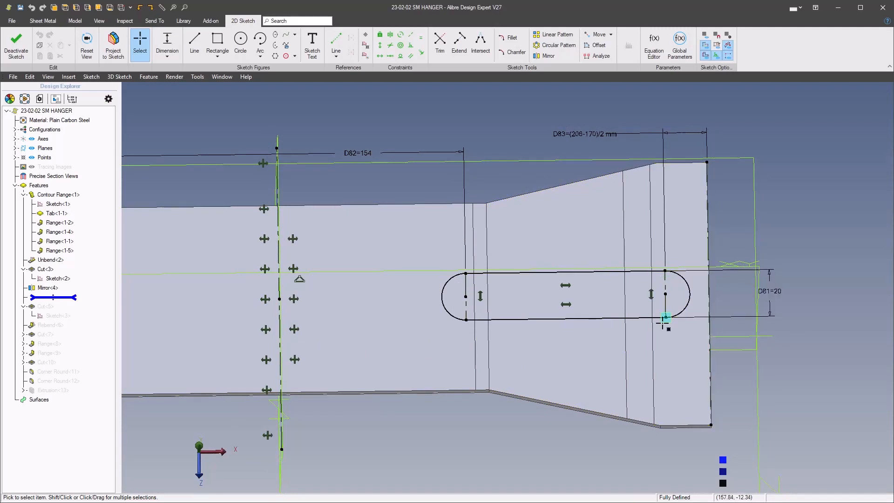
{"action": "scroll", "coordinate": [687, 297], "scroll_direction": "down", "scroll_amount": 2}
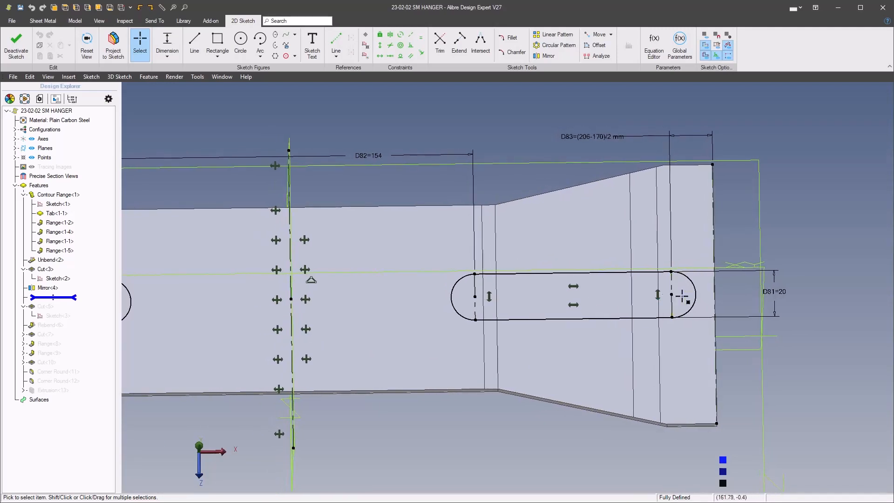
{"action": "left_click_drag", "start_coordinate": [418, 248], "coordinate": [764, 366]}
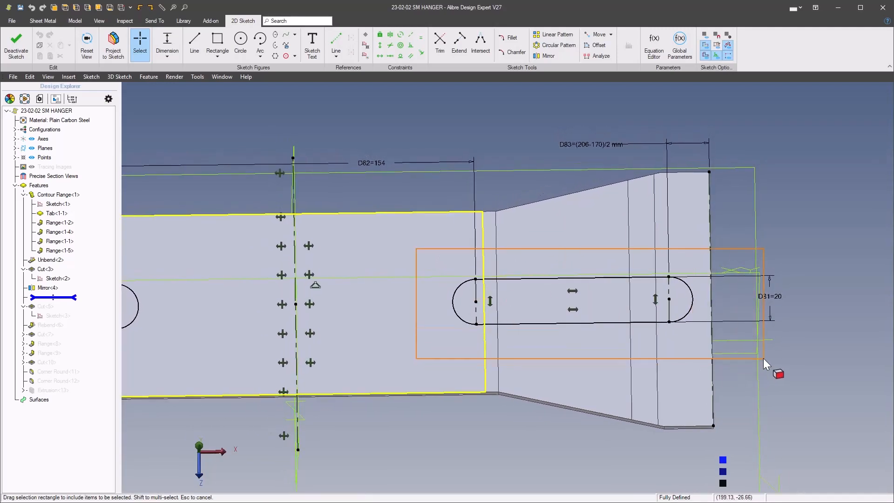
{"action": "right_click", "coordinate": [467, 123]}
{"action": "left_click", "coordinate": [585, 95]}
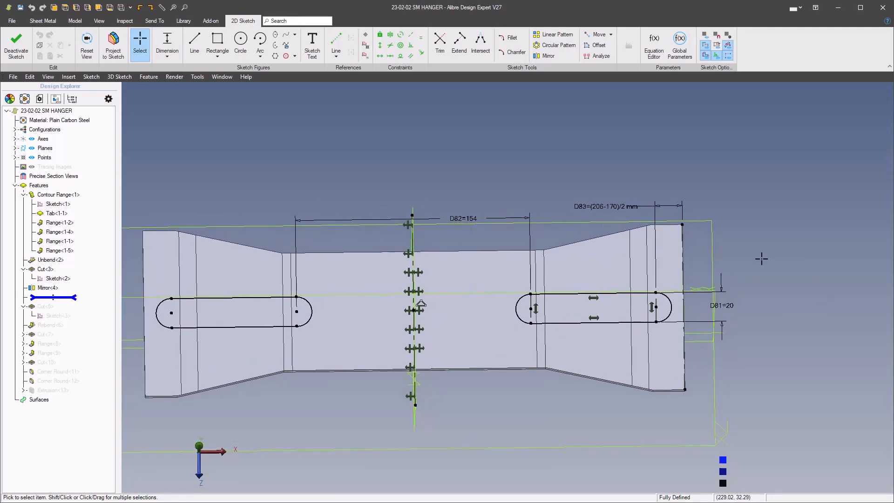
- Check the equation behind the slot sketch's end-offset dimension in the Equation Editor and keep it as (206-170)/2 mm
{"action": "double_click", "coordinate": [610, 208]}
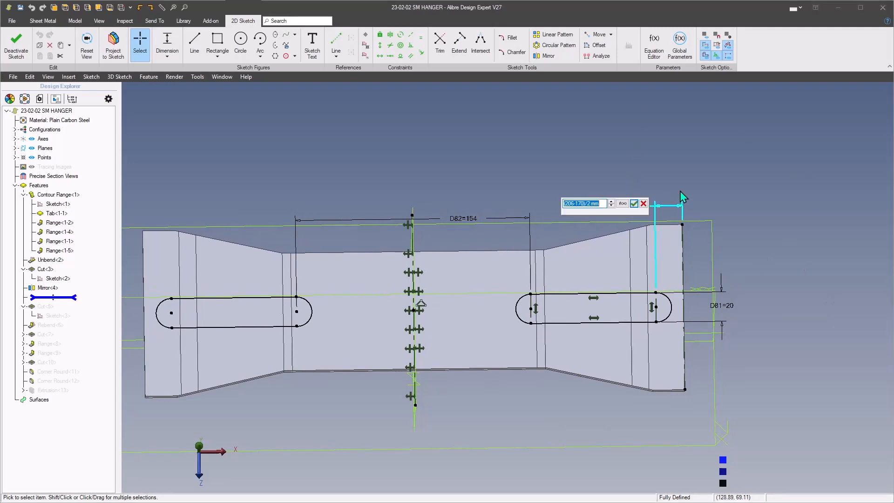
{"action": "left_click", "coordinate": [624, 204]}
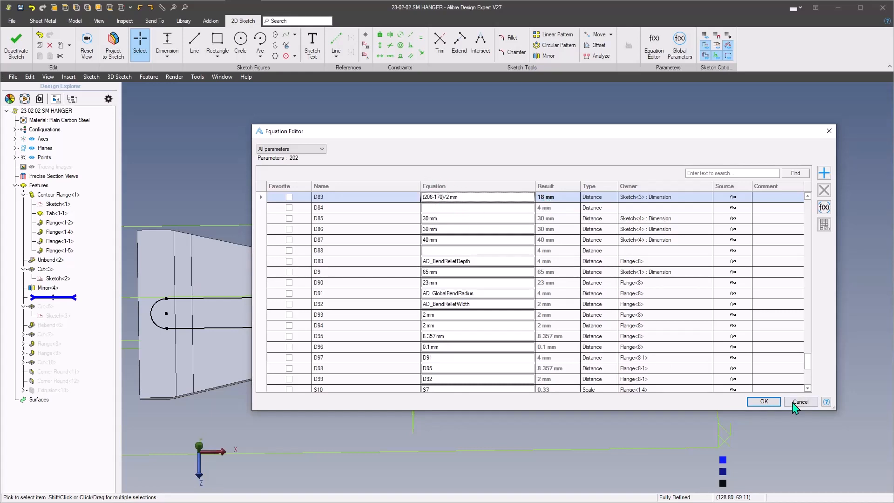
{"action": "left_click", "coordinate": [768, 401]}
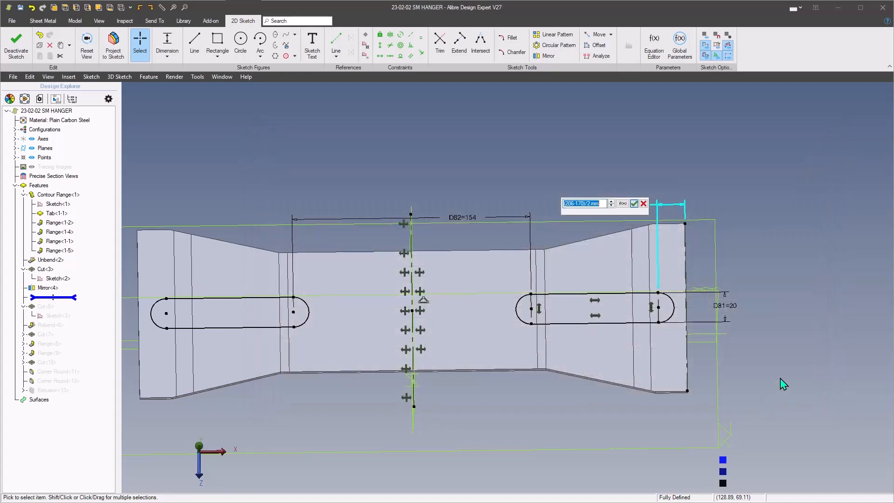
{"action": "left_click", "coordinate": [634, 204]}
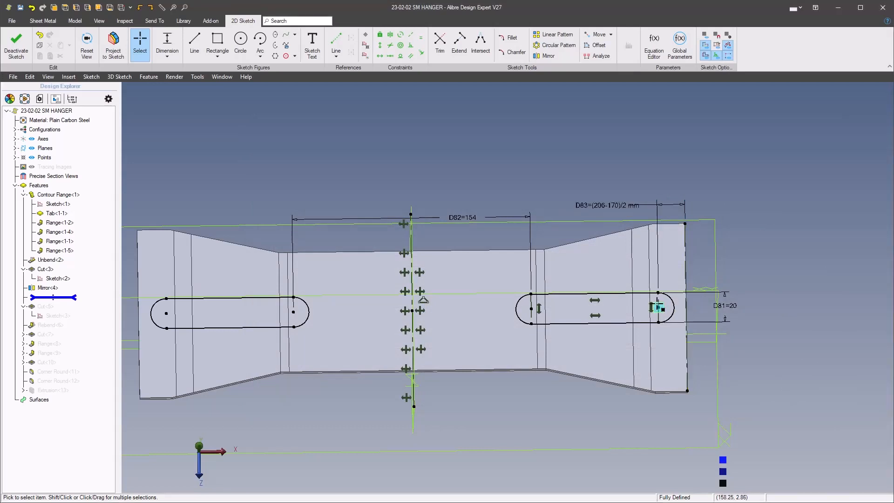
- Close the slot sketch and collapse the slot cut's entry in the feature history
{"action": "scroll", "coordinate": [657, 294], "scroll_direction": "up", "scroll_amount": 2}
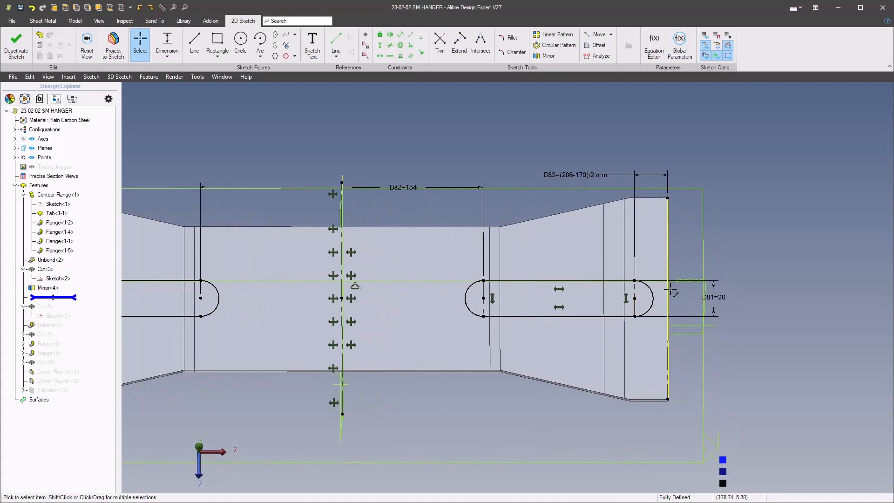
{"action": "key", "text": "space"}
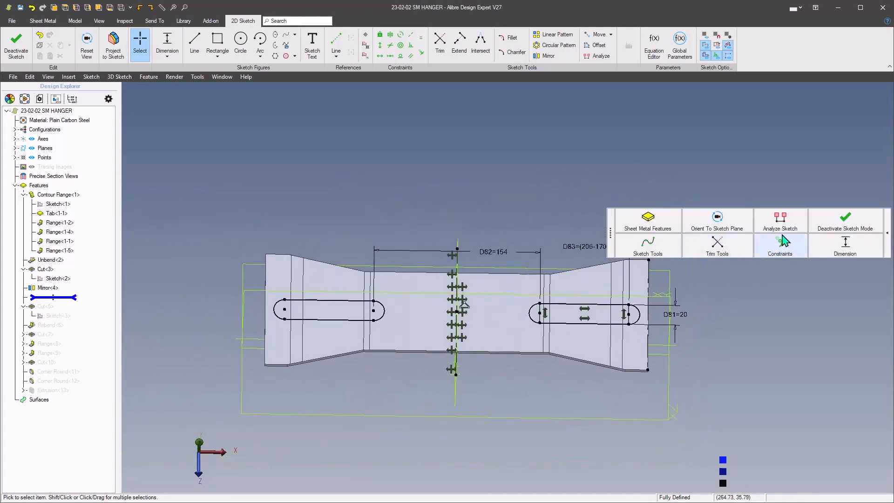
{"action": "left_click", "coordinate": [832, 228]}
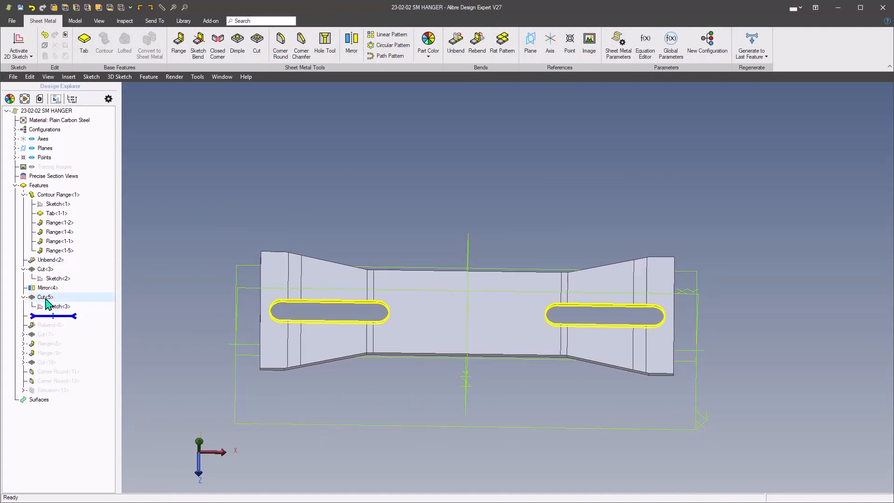
{"action": "left_click", "coordinate": [23, 297]}
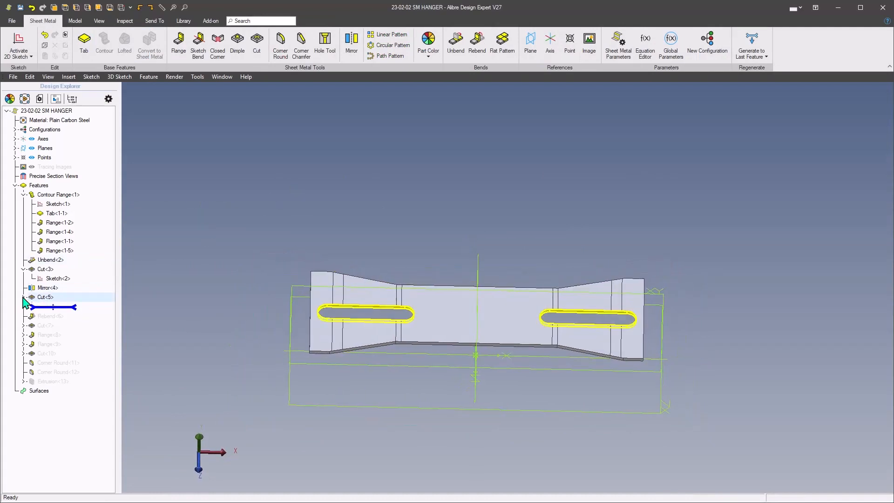
- Roll the feature history forward to include the rebend and review its selected bends, keeping the settings
{"action": "left_click_drag", "start_coordinate": [73, 307], "coordinate": [74, 315]}
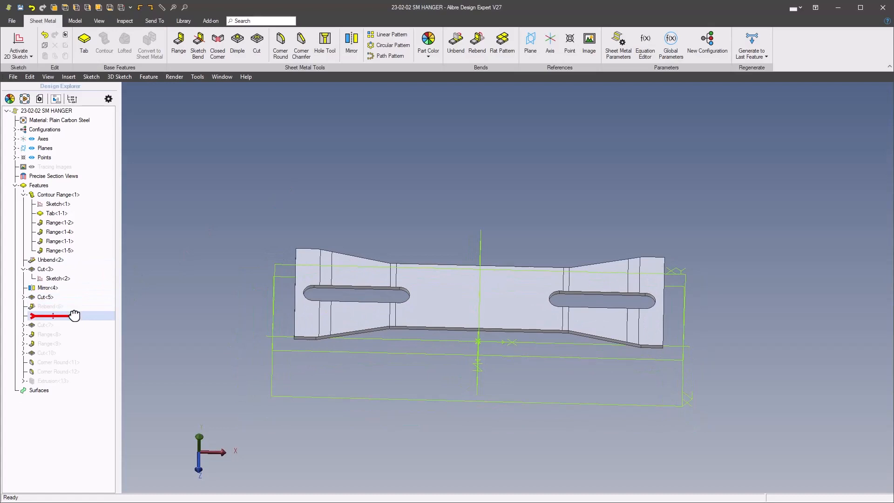
{"action": "right_click", "coordinate": [49, 307]}
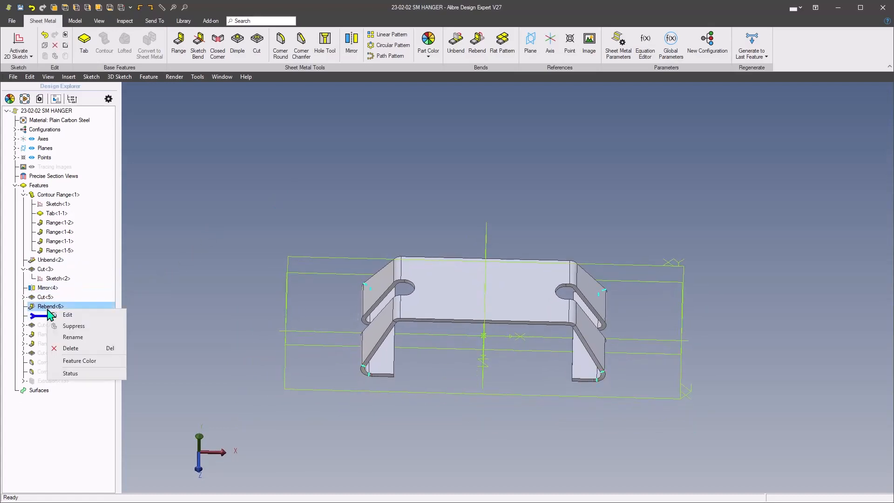
{"action": "left_click", "coordinate": [68, 315]}
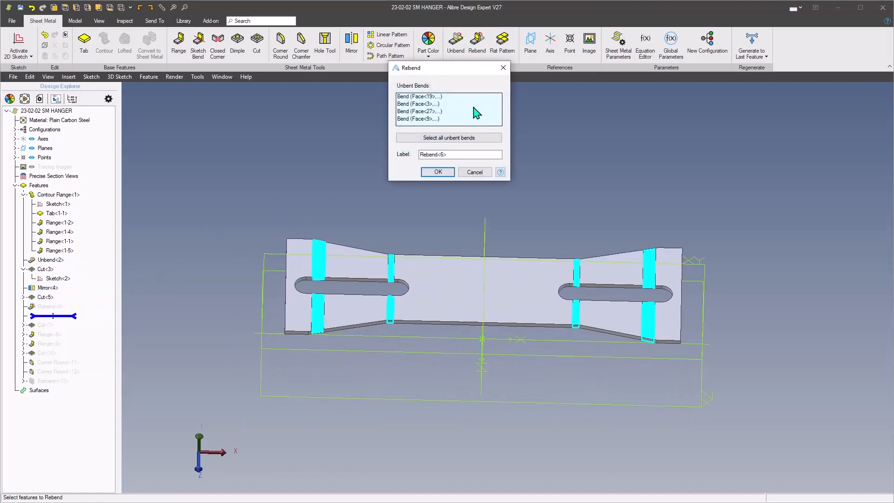
{"action": "left_click", "coordinate": [435, 172]}
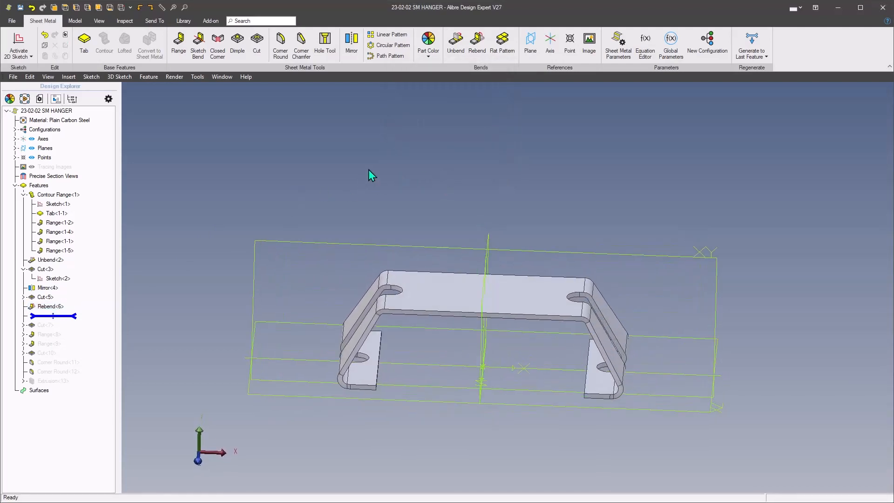
- Measure the linear distance between the rounded slot-end faces on the two opposite feet of the bent part
{"action": "key", "text": "m"}
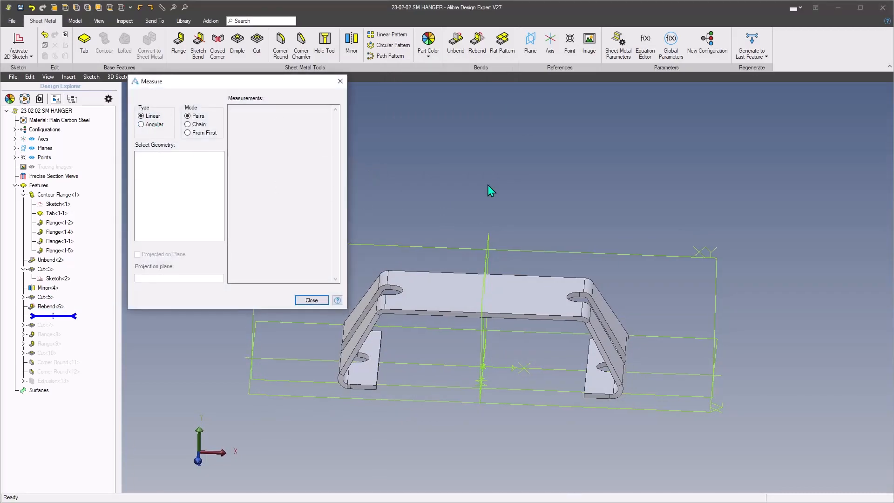
{"action": "scroll", "coordinate": [481, 308], "scroll_direction": "up", "scroll_amount": 10}
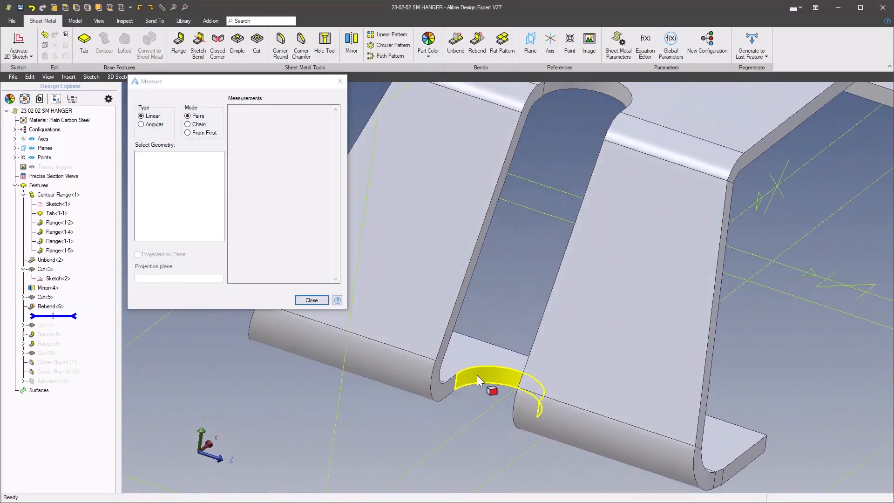
{"action": "left_click", "coordinate": [477, 376]}
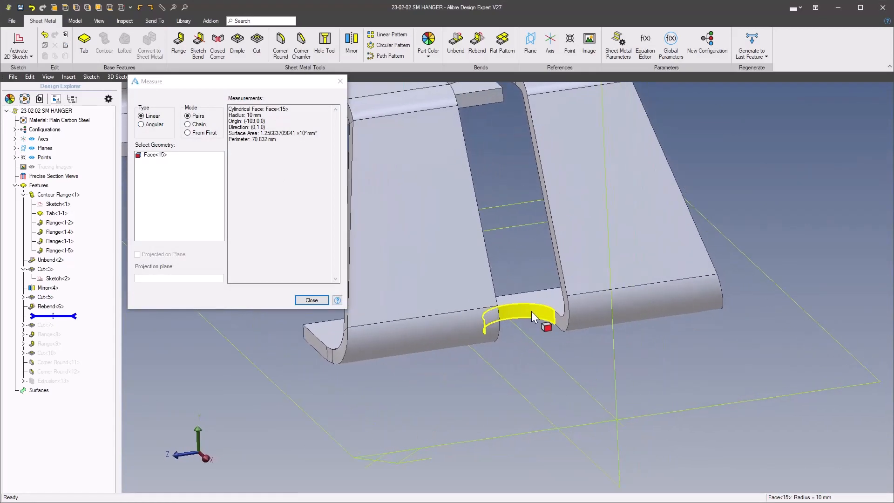
{"action": "left_click", "coordinate": [529, 312]}
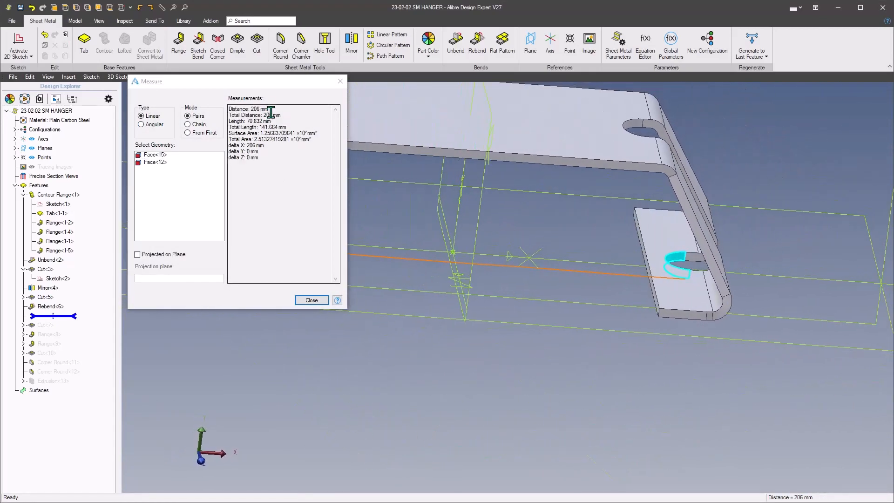
{"action": "left_click", "coordinate": [563, 239]}
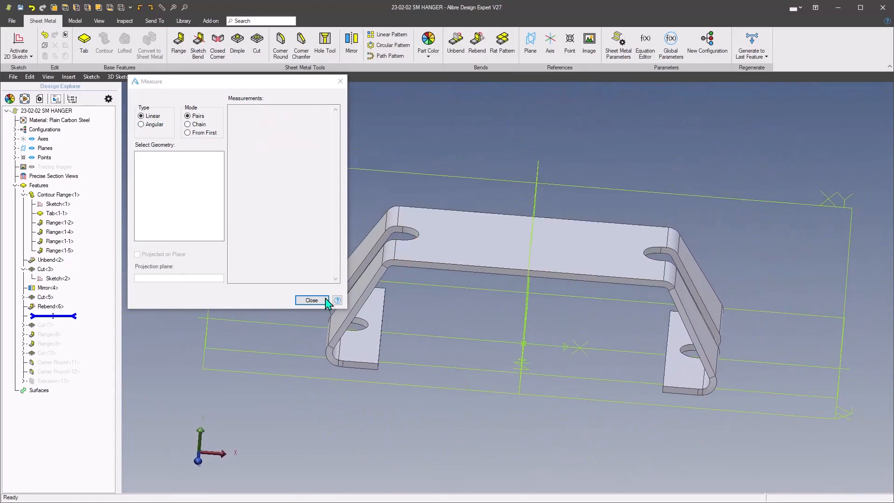
{"action": "left_click", "coordinate": [312, 301]}
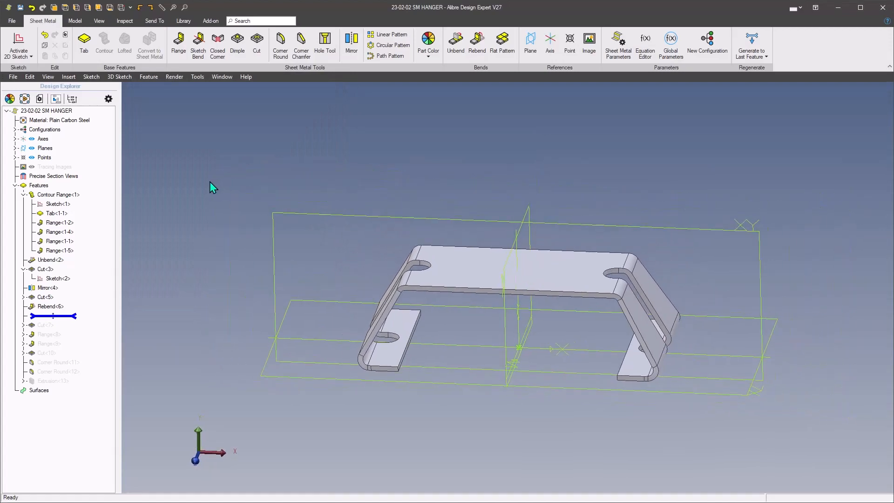
- Roll the feature history forward to include the cut of the two square openings and open its sketch for editing
{"action": "left_click_drag", "start_coordinate": [72, 316], "coordinate": [72, 325]}
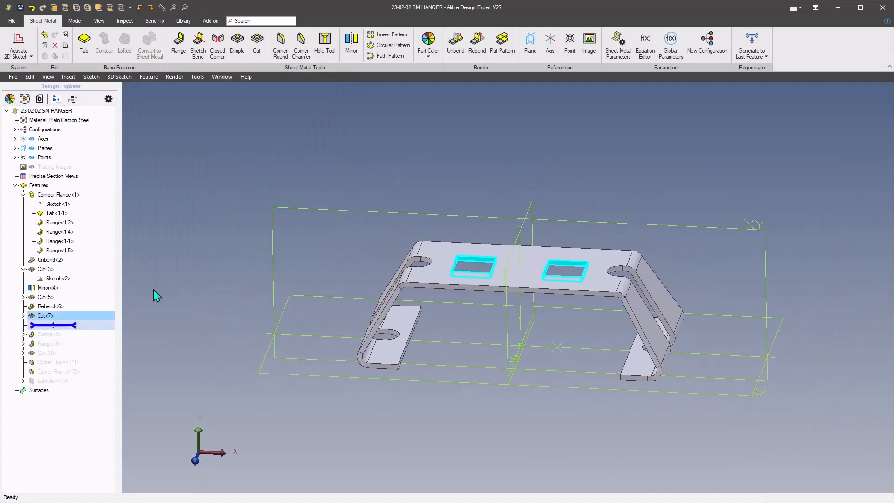
{"action": "left_click", "coordinate": [24, 316]}
{"action": "left_click", "coordinate": [45, 316]}
{"action": "right_click", "coordinate": [52, 327]}
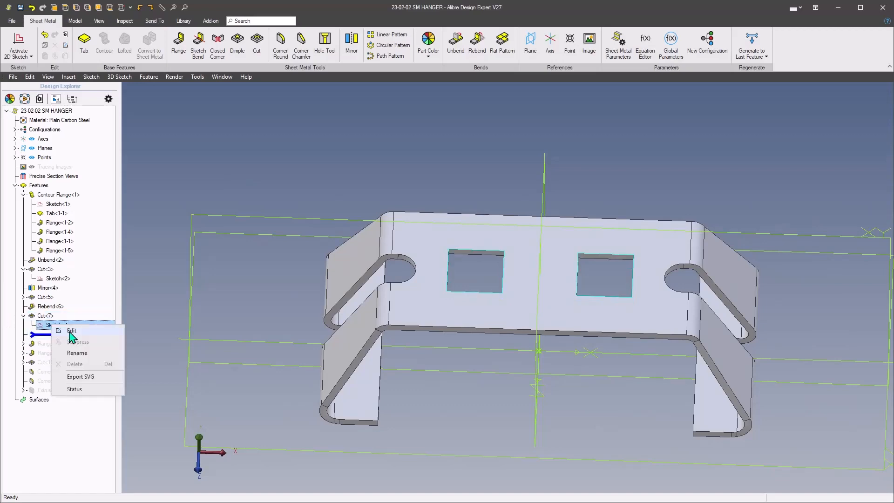
{"action": "left_click", "coordinate": [72, 336]}
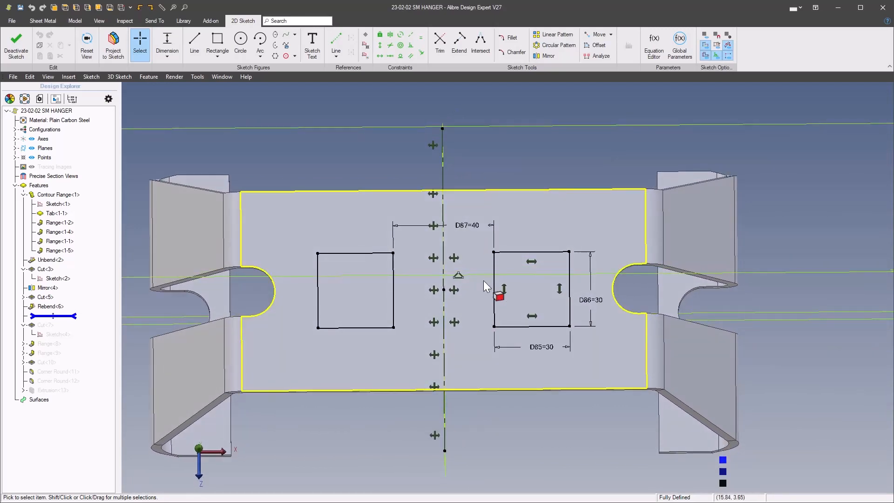
{"action": "right_click", "coordinate": [508, 411]}
{"action": "left_click", "coordinate": [698, 386]}
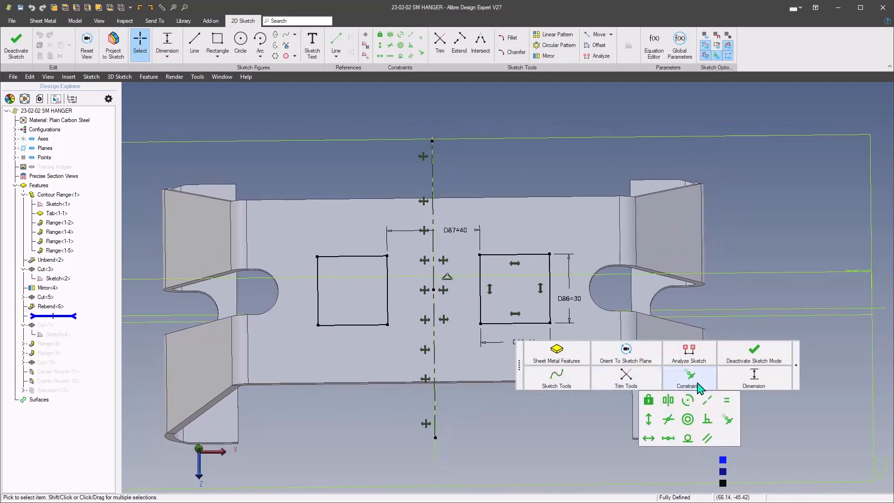
{"action": "left_click", "coordinate": [668, 439]}
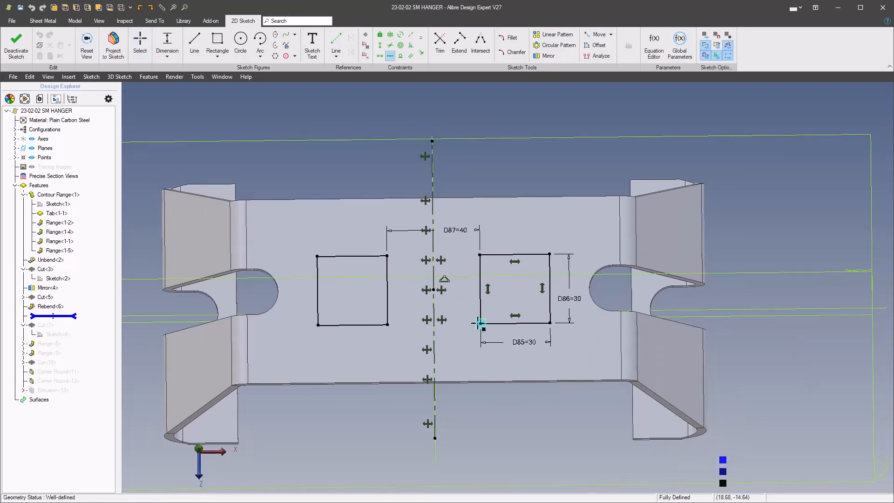
{"action": "right_click", "coordinate": [519, 409]}
{"action": "left_click", "coordinate": [569, 376]}
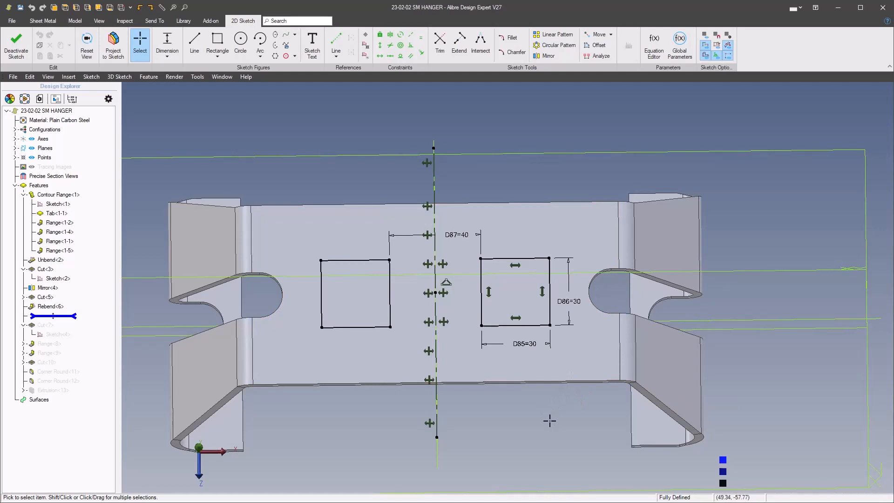
- Examine the sketch of the two square openings, including the dimension that spaces them about the centre line
{"action": "mouse_move", "coordinate": [549, 419]}
{"action": "middle_mouse_down"}
{"action": "mouse_move", "coordinate": [535, 427]}
{"action": "mouse_move", "coordinate": [557, 404]}
{"action": "middle_mouse_up"}
{"action": "scroll", "coordinate": [581, 435], "scroll_direction": "up", "scroll_amount": 2}
{"action": "scroll", "coordinate": [572, 279], "scroll_direction": "down", "scroll_amount": 1}
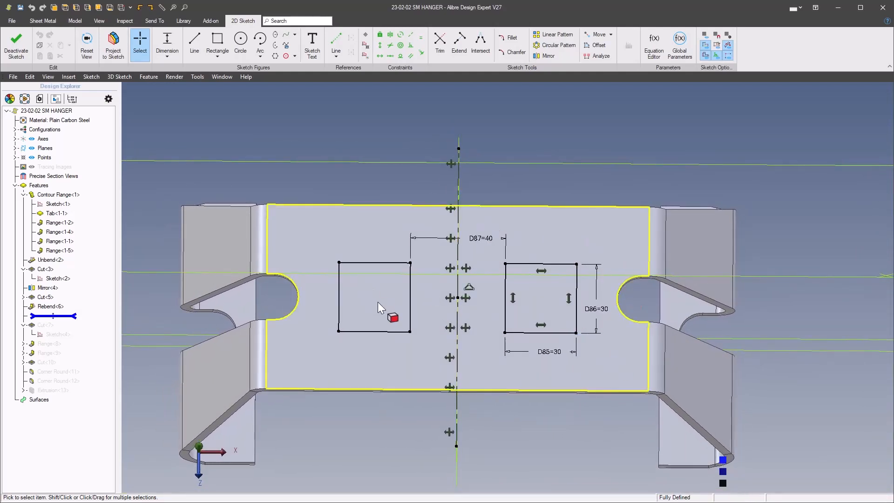
{"action": "left_click", "coordinate": [486, 239]}
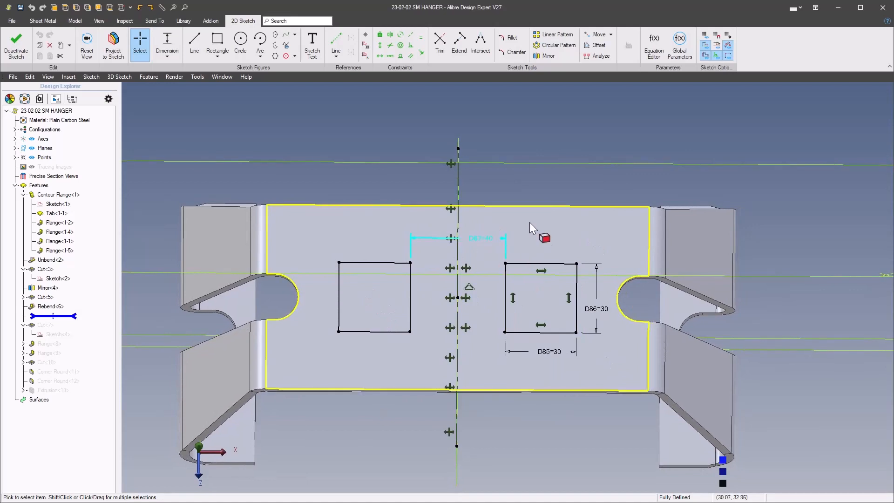
{"action": "mouse_move", "coordinate": [546, 207]}
{"action": "middle_mouse_down"}
{"action": "mouse_move", "coordinate": [553, 196]}
{"action": "mouse_move", "coordinate": [540, 205]}
{"action": "middle_mouse_up"}
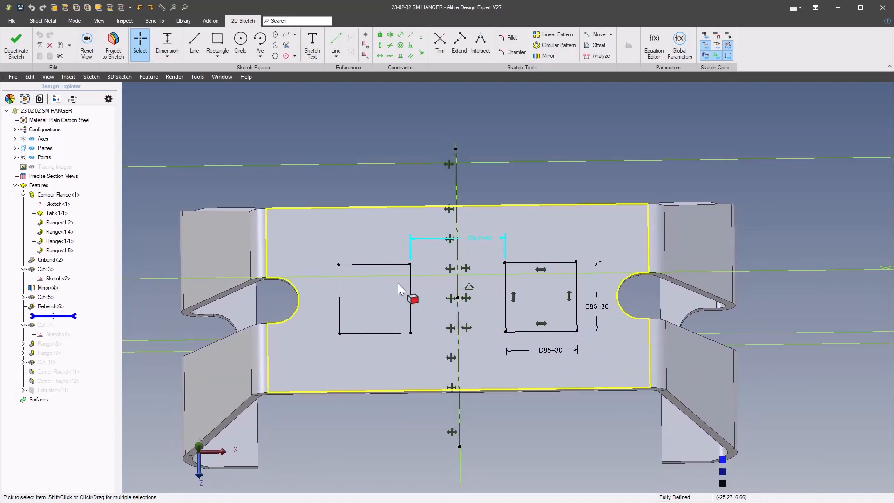
{"action": "mouse_move", "coordinate": [398, 283]}
{"action": "middle_mouse_down"}
{"action": "mouse_move", "coordinate": [529, 302]}
{"action": "mouse_move", "coordinate": [517, 418]}
{"action": "middle_mouse_up"}
- Close the square openings' sketch and check the cut's depth settings, keeping To Depth with AD_Thickness
{"action": "left_click", "coordinate": [516, 418]}
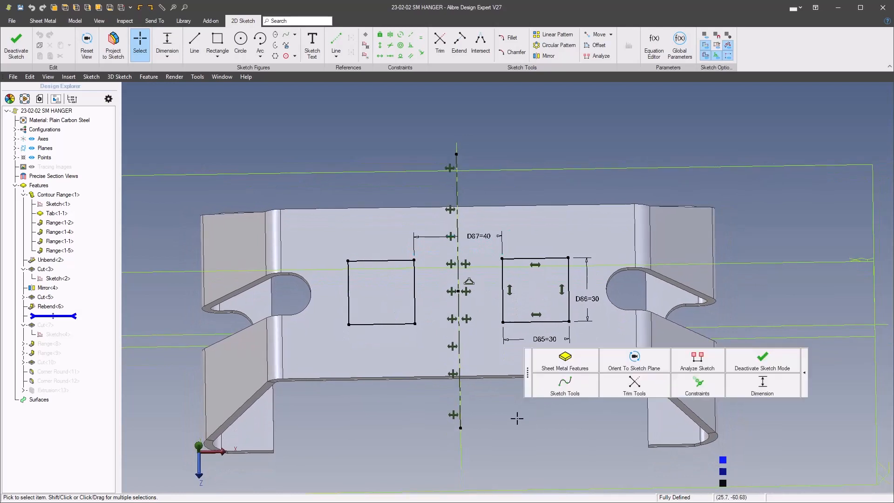
{"action": "left_click", "coordinate": [783, 366]}
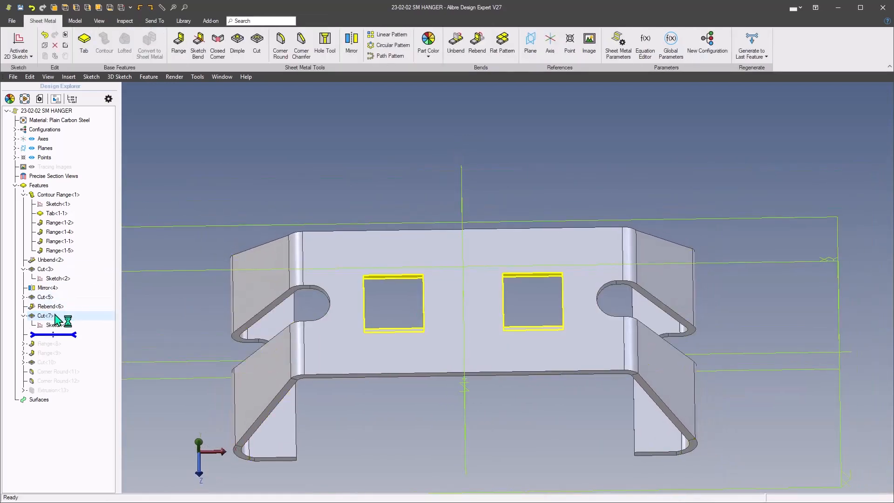
{"action": "right_click", "coordinate": [55, 315]}
{"action": "left_click", "coordinate": [75, 320]}
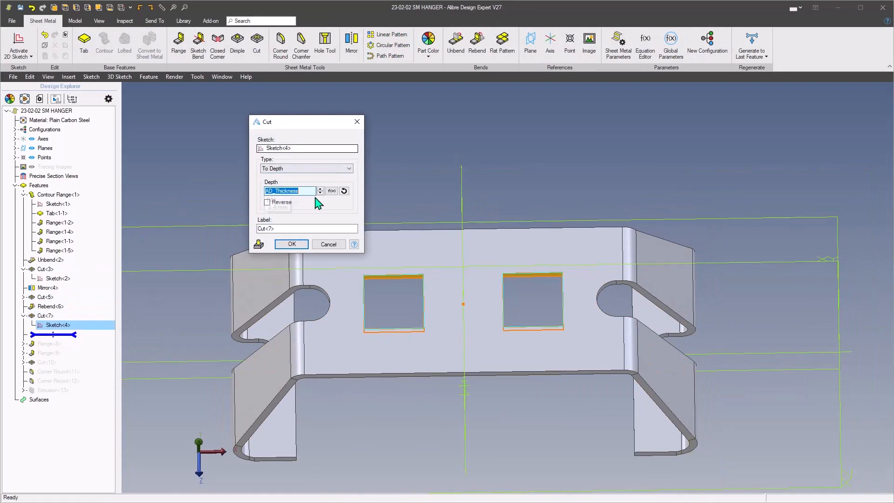
{"action": "left_click", "coordinate": [290, 244]}
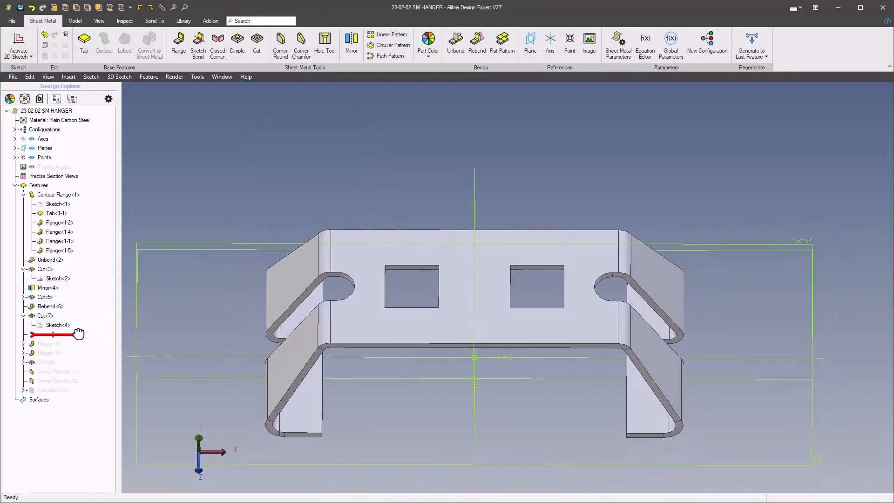
- Roll the feature history forward to include the first flange at the square openings and open its settings to inspect its edges
{"action": "left_click_drag", "start_coordinate": [75, 339], "coordinate": [75, 344]}
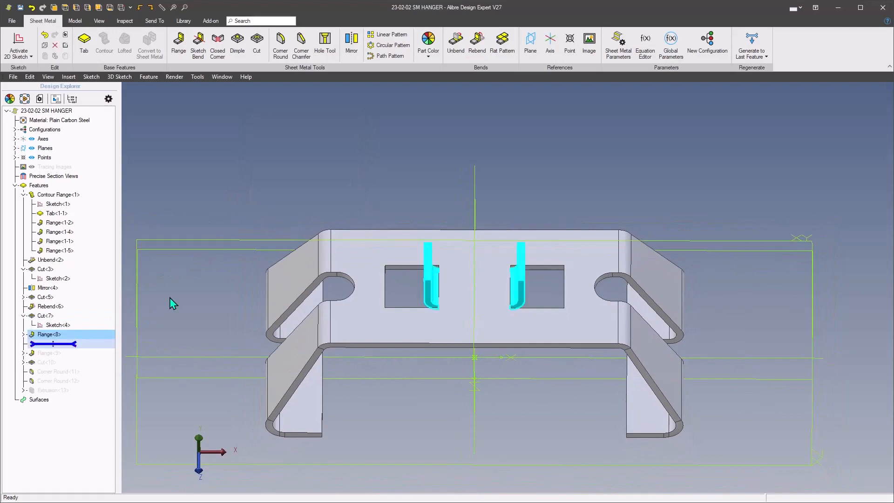
{"action": "right_click", "coordinate": [46, 334]}
{"action": "left_click", "coordinate": [69, 342]}
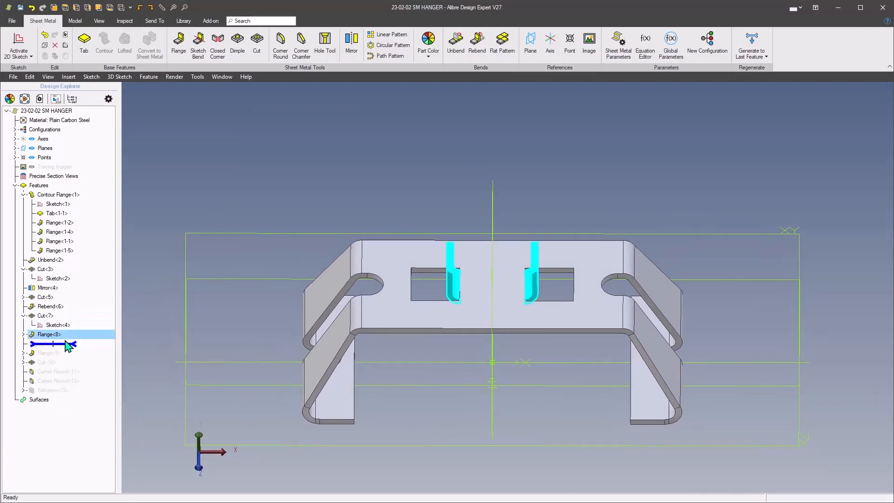
{"action": "scroll", "coordinate": [337, 182], "scroll_direction": "up", "scroll_amount": 3}
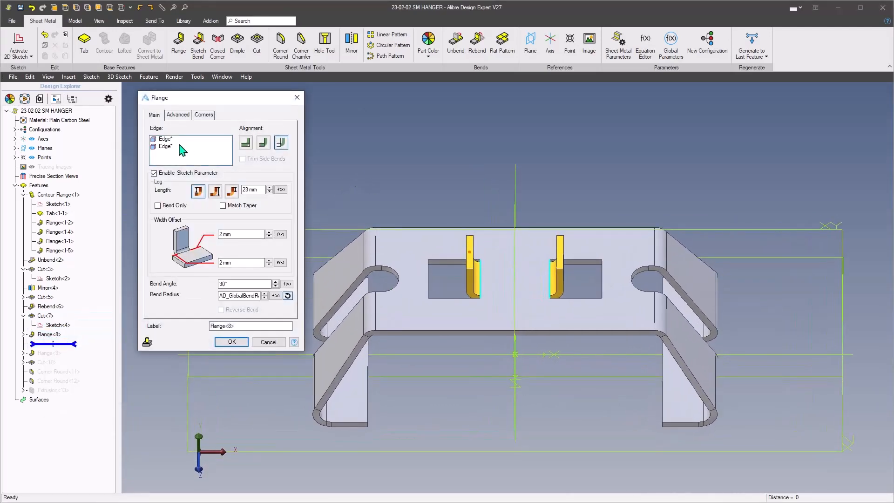
{"action": "scroll", "coordinate": [459, 267], "scroll_direction": "up", "scroll_amount": 2}
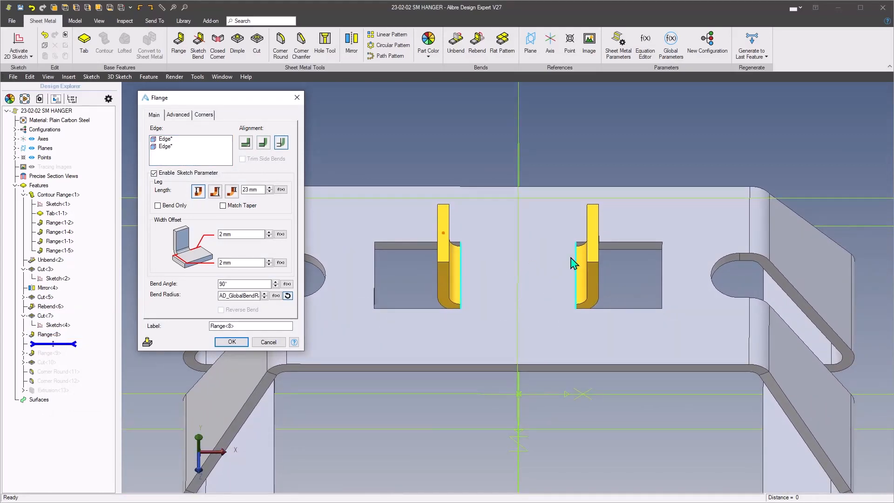
- Inspect the edges chosen for the upright flanges at the square openings, and close the flange settings
{"action": "scroll", "coordinate": [570, 258], "scroll_direction": "down", "scroll_amount": 1}
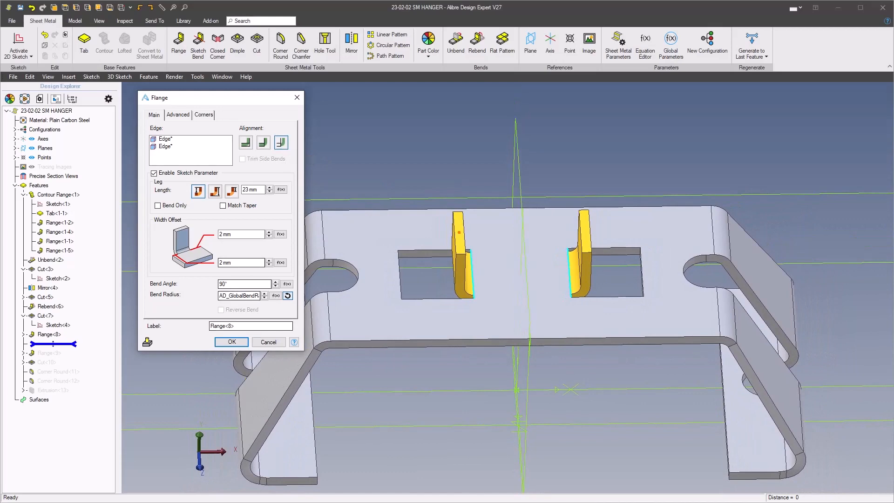
{"action": "key", "text": "alt+Tab"}
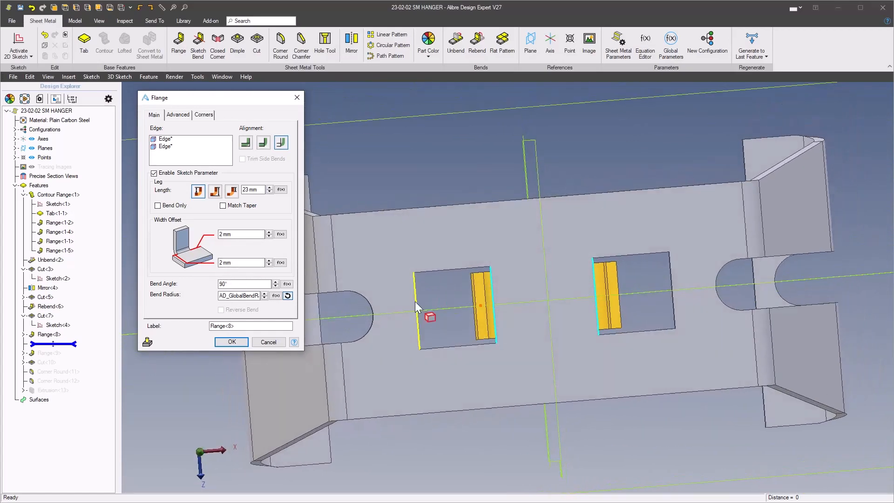
{"action": "left_click", "coordinate": [235, 344]}
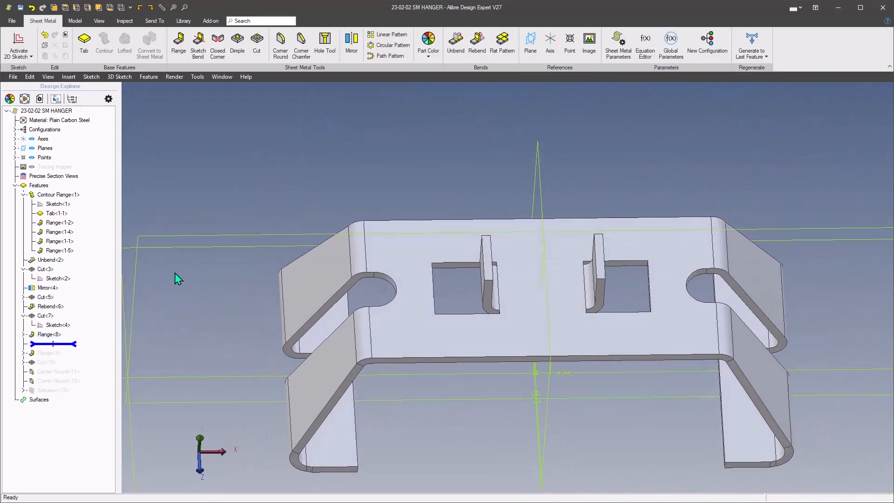
- Roll the feature history forward to include the flange pair on the top plate's long edges and check its settings without changes
{"action": "left_click_drag", "start_coordinate": [76, 344], "coordinate": [75, 352]}
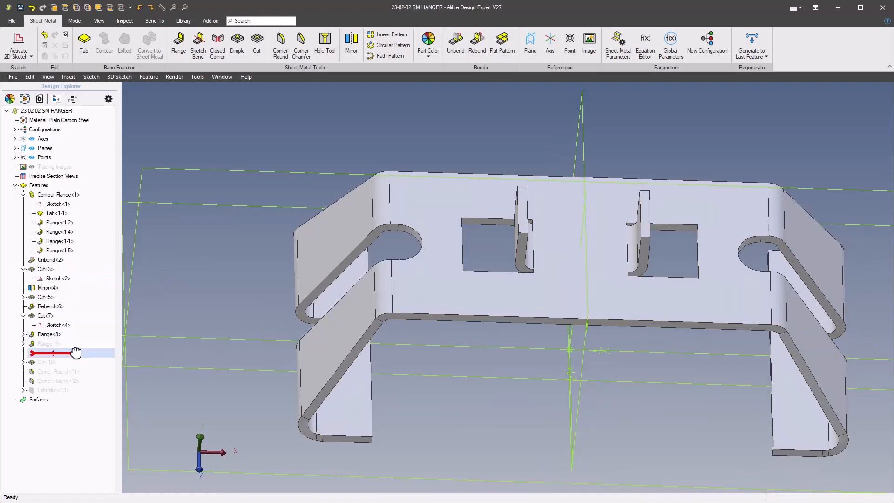
{"action": "left_click_drag", "start_coordinate": [134, 350], "coordinate": [133, 350]}
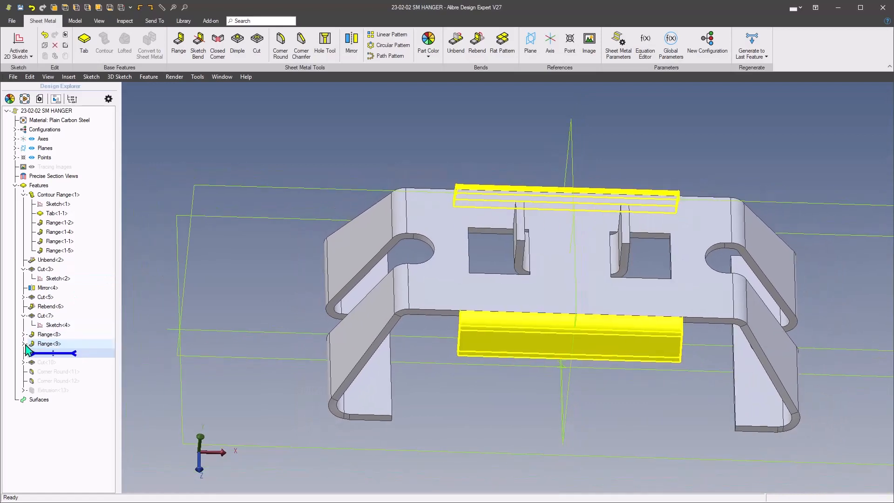
{"action": "left_click", "coordinate": [25, 344]}
{"action": "right_click", "coordinate": [53, 344]}
{"action": "left_click", "coordinate": [74, 349]}
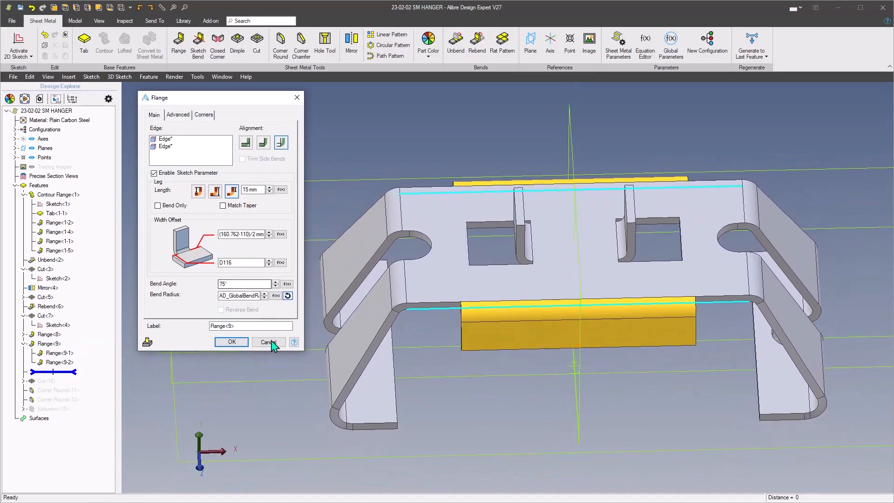
{"action": "left_click", "coordinate": [268, 342]}
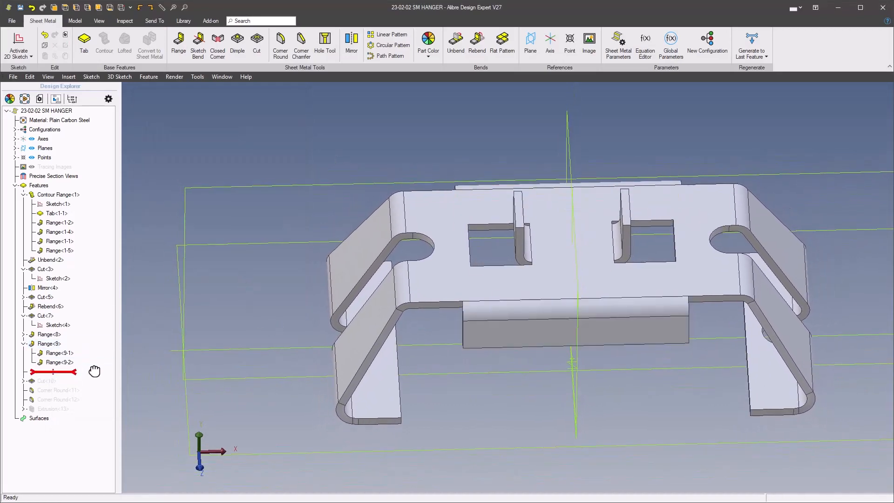
- Roll the feature history back before the long-edge flanges and measure the top plate's long edge
{"action": "left_click_drag", "start_coordinate": [74, 371], "coordinate": [67, 336]}
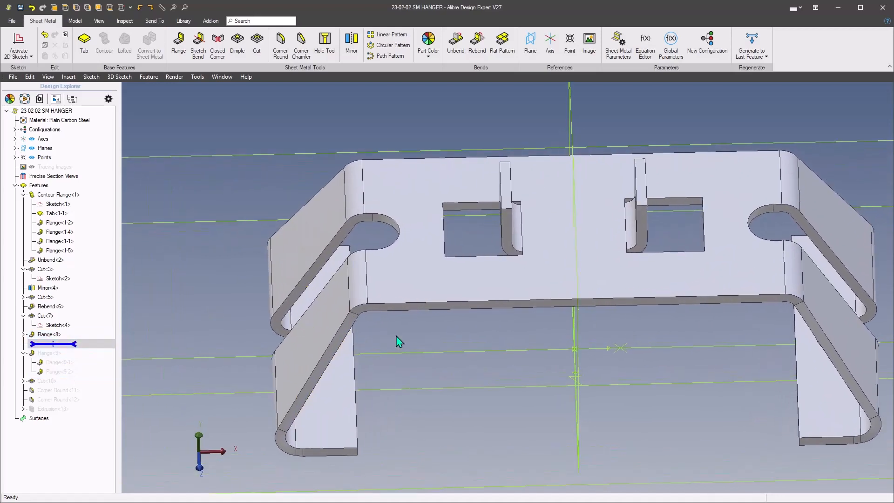
{"action": "left_click", "coordinate": [446, 301]}
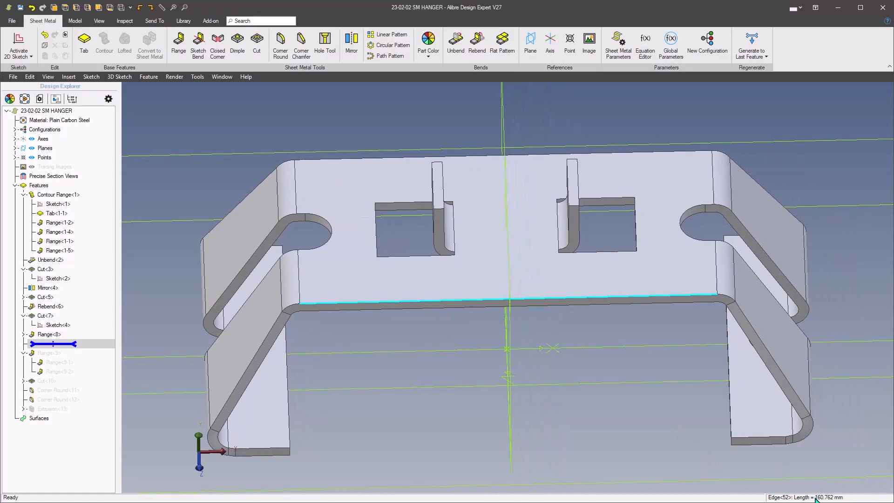
{"action": "middle_click_drag", "start_coordinate": [670, 461], "coordinate": [208, 331]}
- Roll the feature history forward to include the long-edge flanges again and reopen their settings to check the leg length option
{"action": "left_click_drag", "start_coordinate": [75, 344], "coordinate": [70, 362]}
{"action": "right_click", "coordinate": [41, 343]}
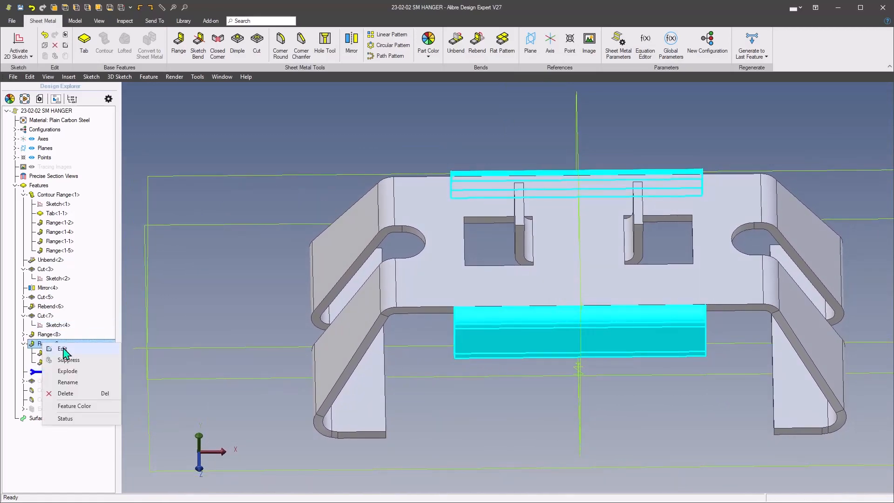
{"action": "left_click", "coordinate": [63, 349]}
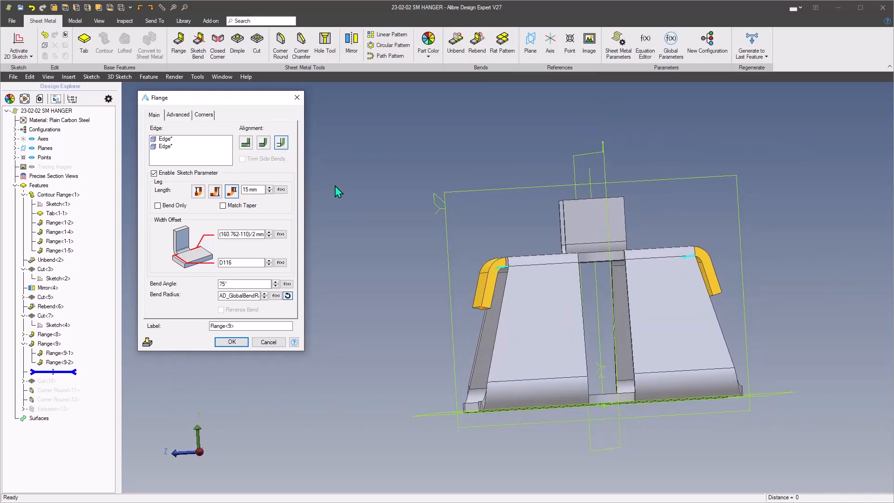
{"action": "left_click", "coordinate": [232, 192]}
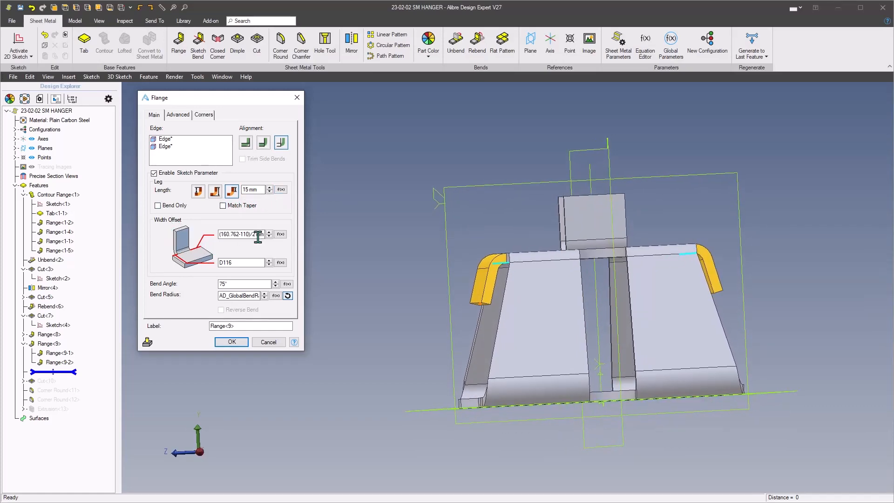
- Examine the equation behind the long-edge flanges' width offset in the Equation Editor, and close the flange settings
{"action": "left_click", "coordinate": [280, 234]}
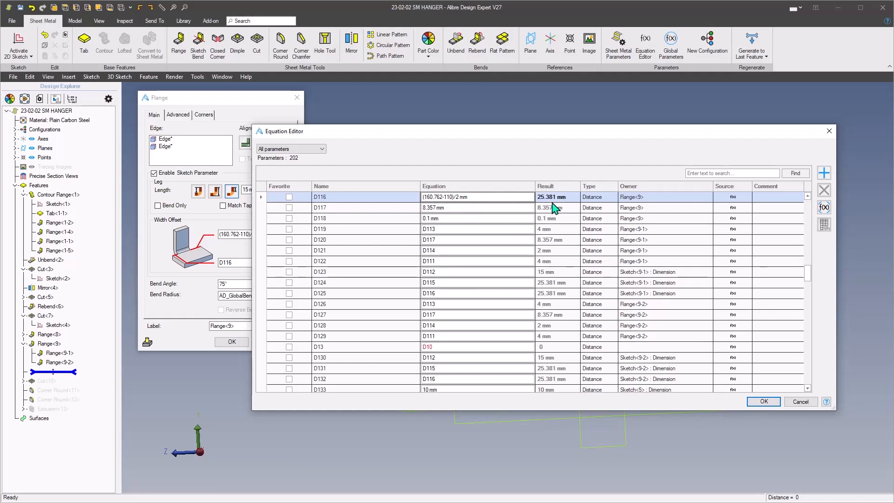
{"action": "left_click", "coordinate": [774, 403]}
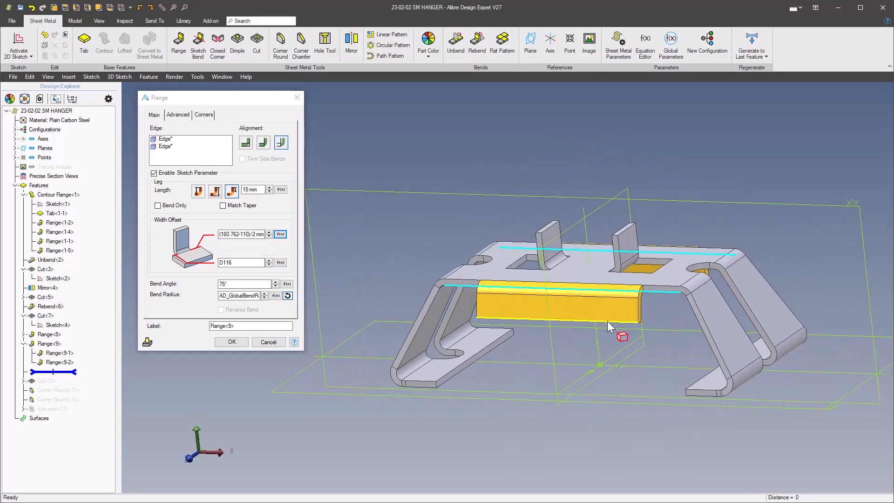
{"action": "left_click", "coordinate": [230, 340]}
{"action": "left_click", "coordinate": [230, 343]}
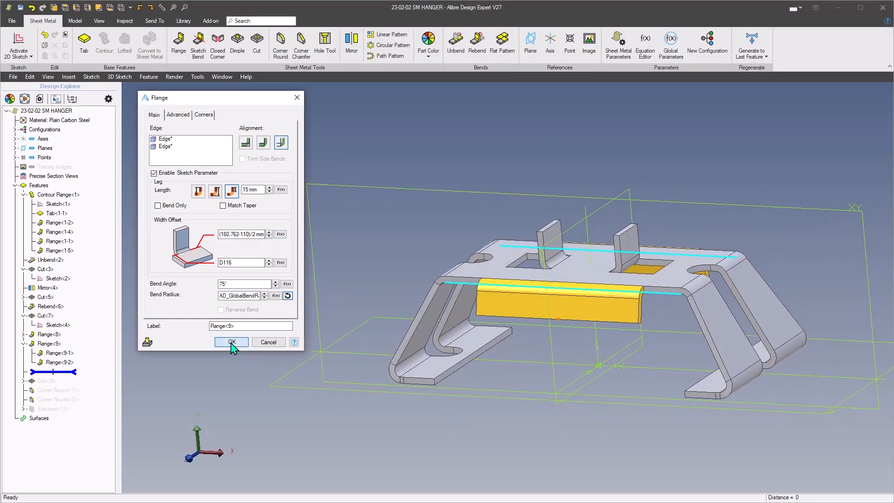
- Measure the length of the lower edge of the front long-edge flange
{"action": "left_click", "coordinate": [240, 304]}
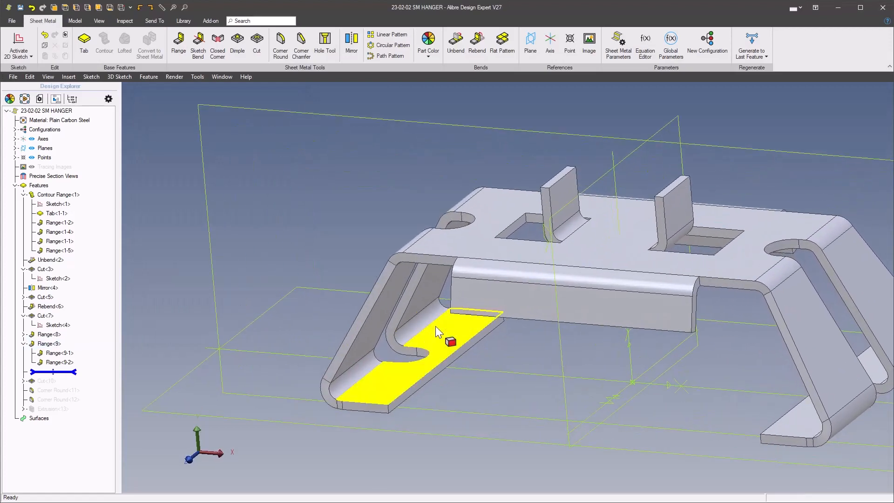
{"action": "left_click", "coordinate": [514, 321]}
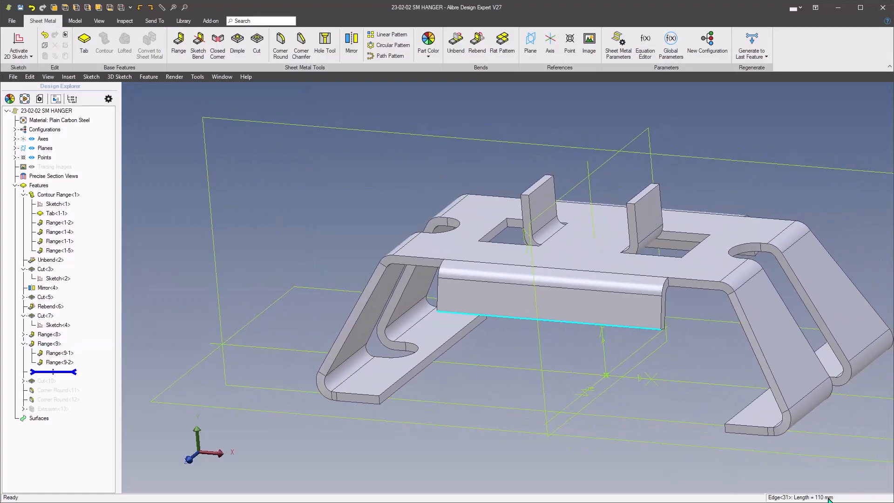
{"action": "left_click", "coordinate": [476, 366]}
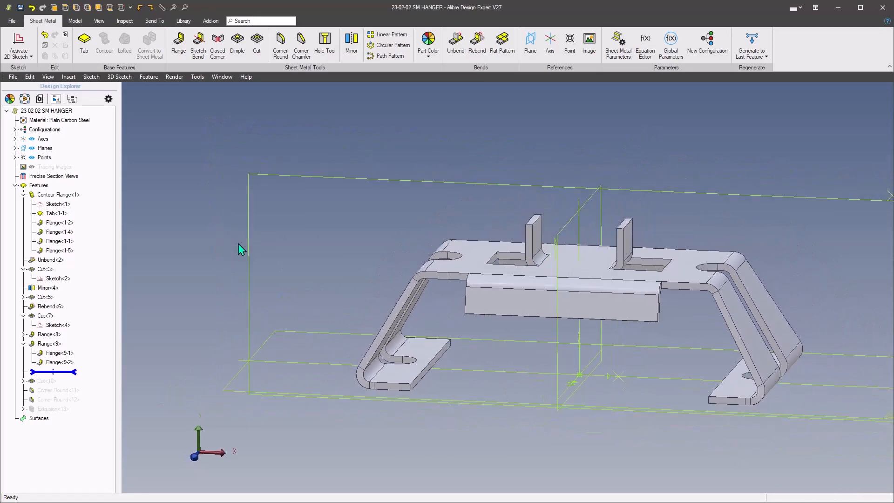
- Roll the feature history forward to include the hole cut through the two upright tabs and check its depth type
{"action": "left_click_drag", "start_coordinate": [75, 371], "coordinate": [74, 381]}
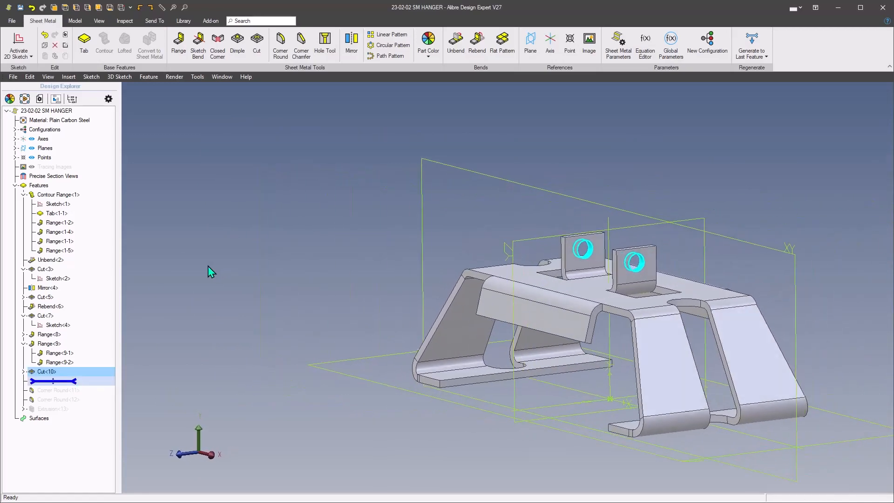
{"action": "right_click", "coordinate": [48, 373]}
{"action": "left_click", "coordinate": [69, 377]}
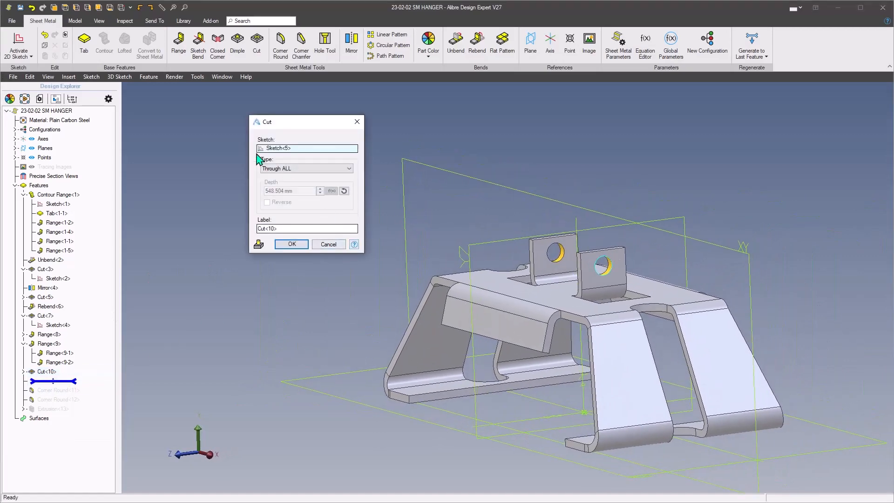
{"action": "left_click", "coordinate": [329, 244]}
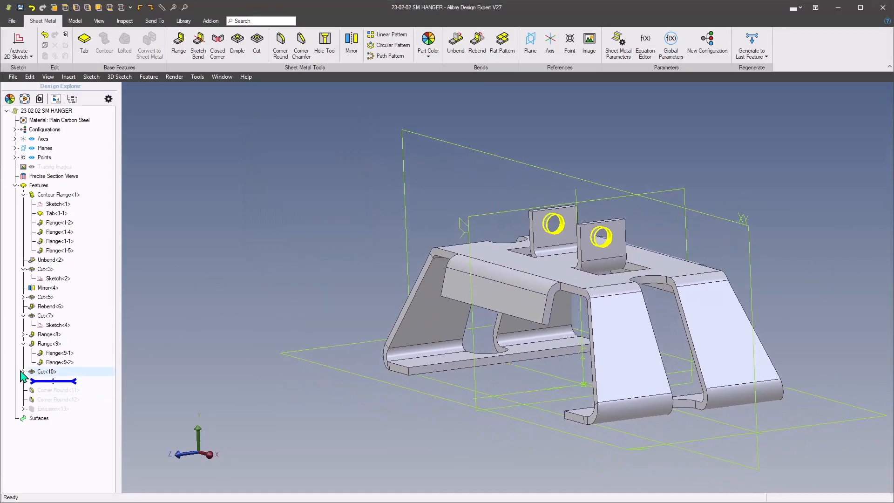
- Open the hole cut's sketch, examine the circle's diameter and height dimensions and its alignment, and close the sketch
{"action": "left_click", "coordinate": [23, 372]}
{"action": "right_click", "coordinate": [50, 380]}
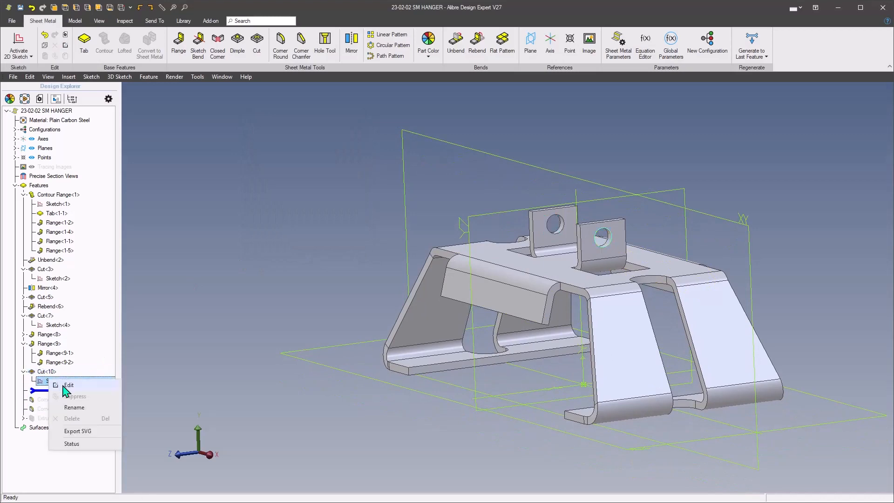
{"action": "left_click", "coordinate": [66, 386]}
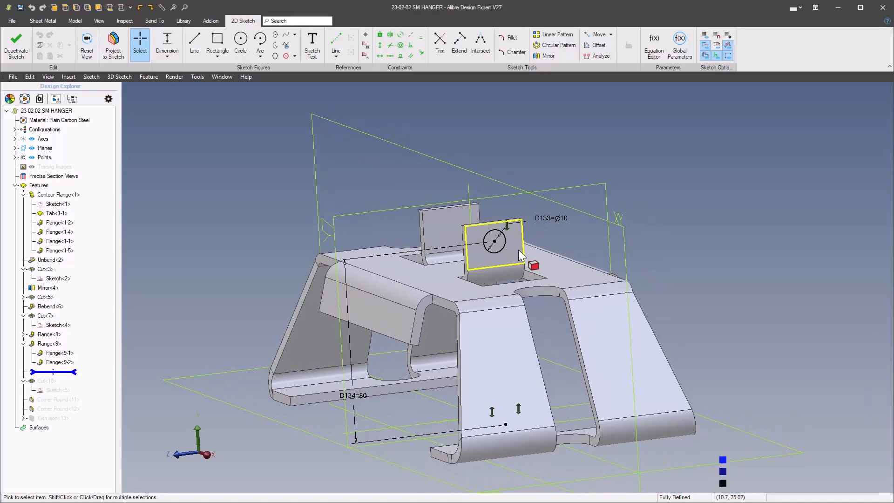
{"action": "middle_click_drag", "start_coordinate": [518, 249], "coordinate": [519, 223]}
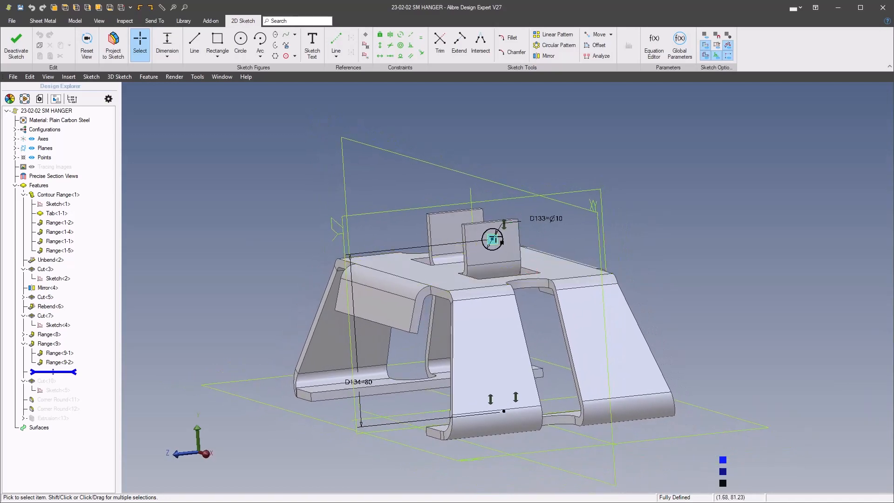
{"action": "middle_click_drag", "start_coordinate": [504, 415], "coordinate": [531, 404]}
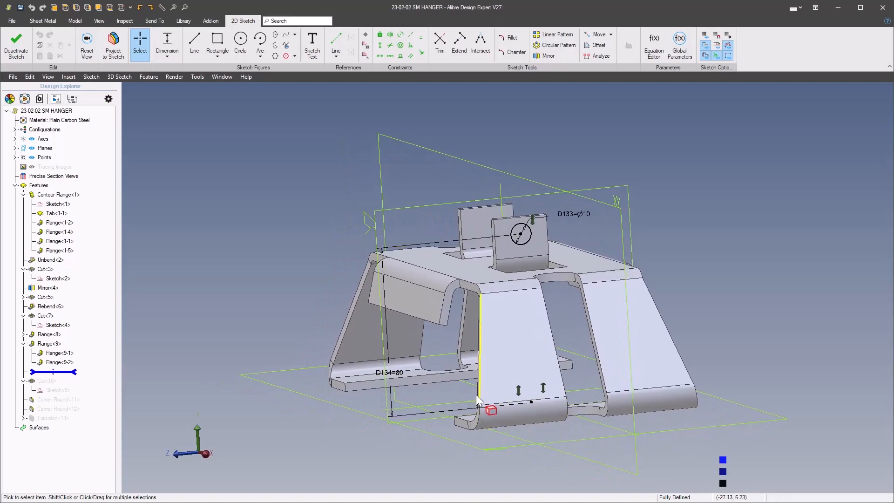
{"action": "scroll", "coordinate": [521, 256], "scroll_direction": "down", "scroll_amount": 2}
{"action": "right_click", "coordinate": [235, 203]}
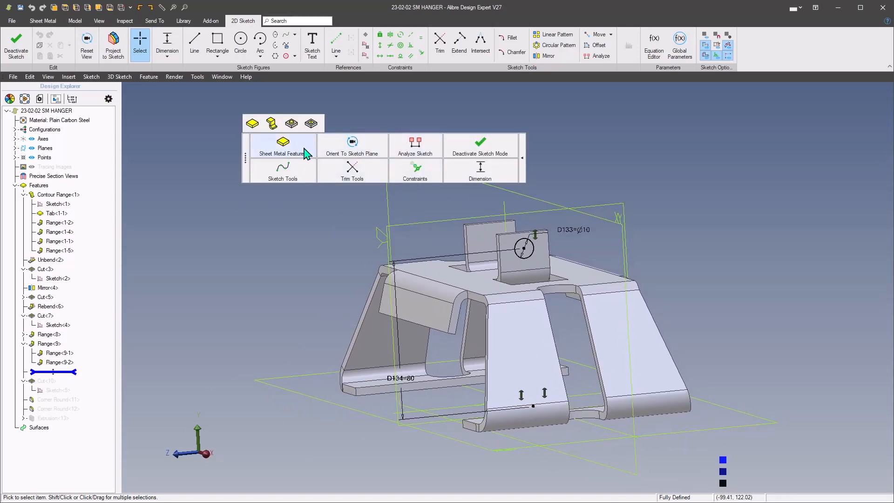
{"action": "left_click", "coordinate": [485, 149]}
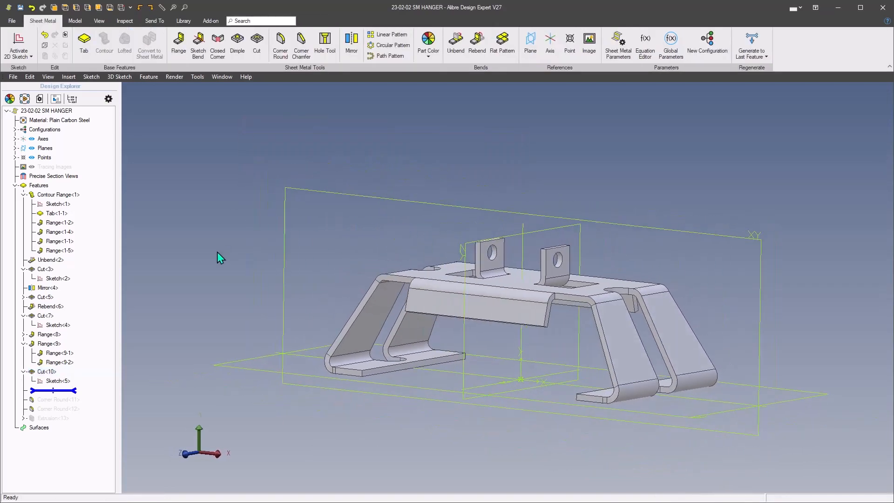
- Roll the feature history forward to include the corner round on the upright tabs and open its settings for editing
{"action": "left_click_drag", "start_coordinate": [71, 393], "coordinate": [69, 399]}
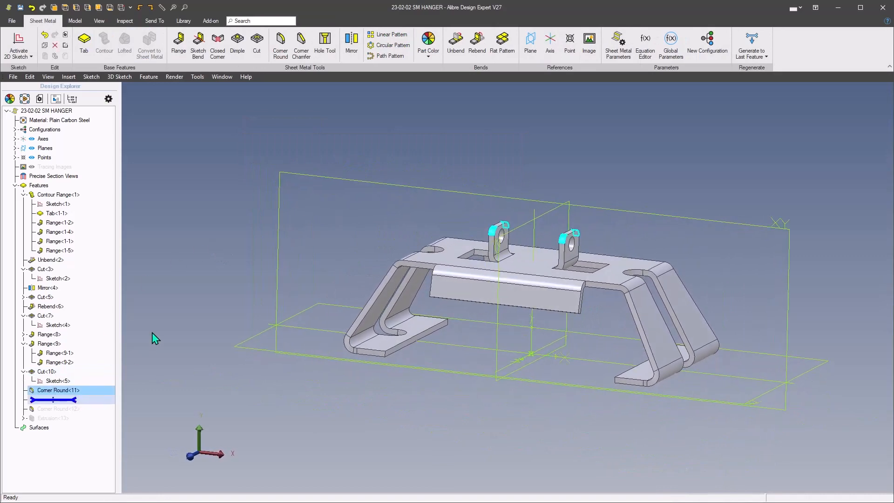
{"action": "right_click", "coordinate": [68, 398]}
{"action": "left_click", "coordinate": [92, 404]}
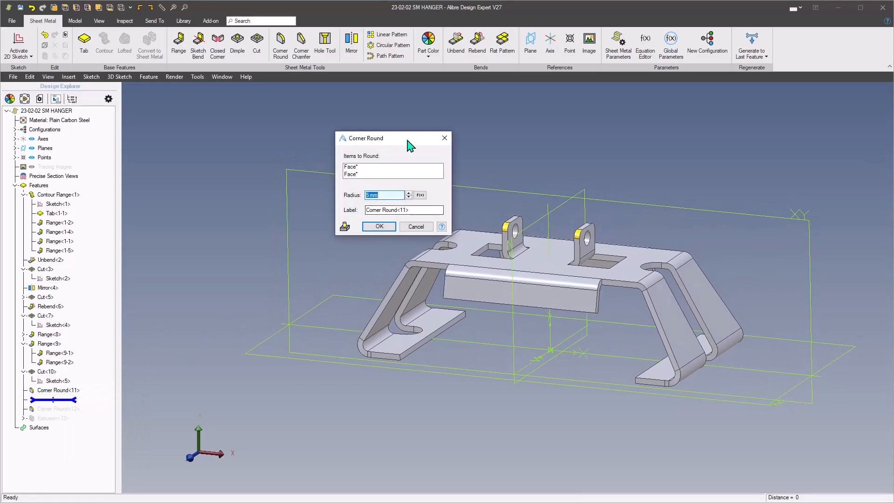
{"action": "left_click_drag", "start_coordinate": [410, 146], "coordinate": [354, 150]}
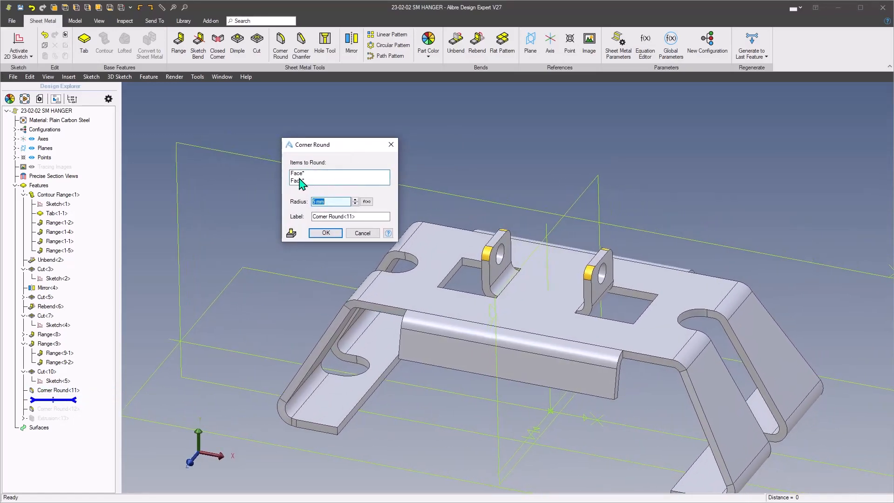
- Clear the items to round and reselect the top end faces of both upright tabs, keeping the 5 mm radius
{"action": "right_click", "coordinate": [339, 180]}
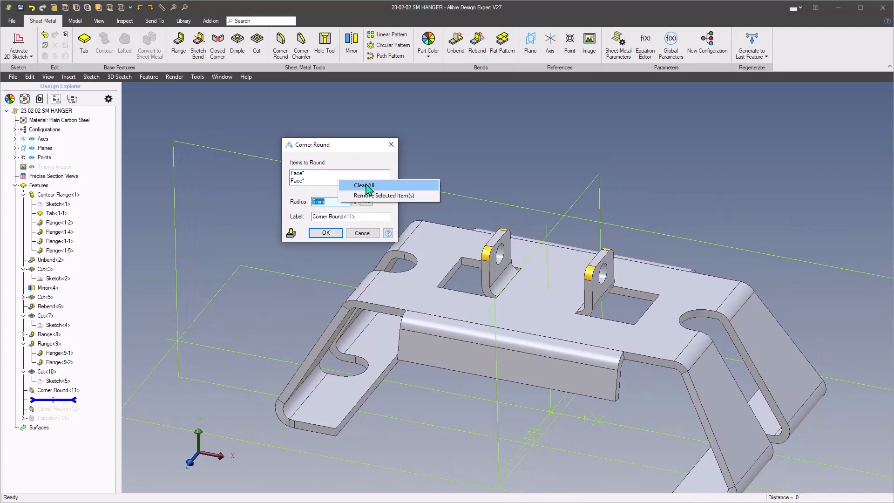
{"action": "left_click", "coordinate": [368, 187]}
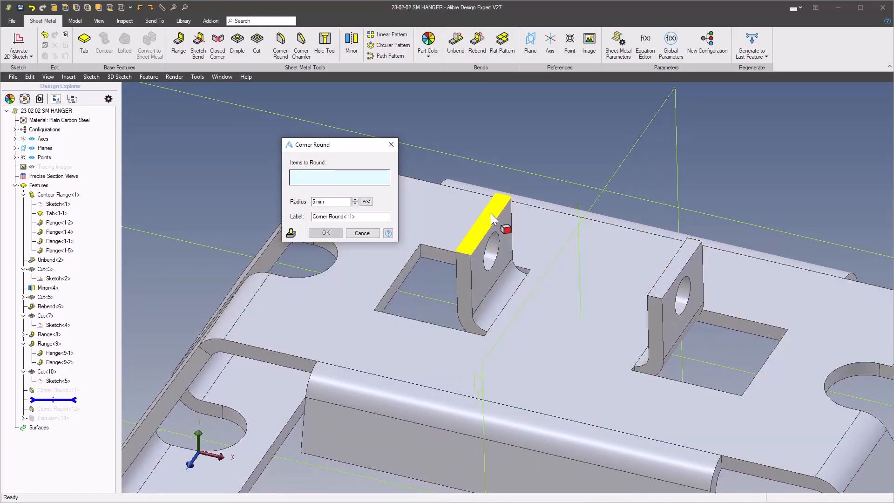
{"action": "left_click", "coordinate": [490, 213]}
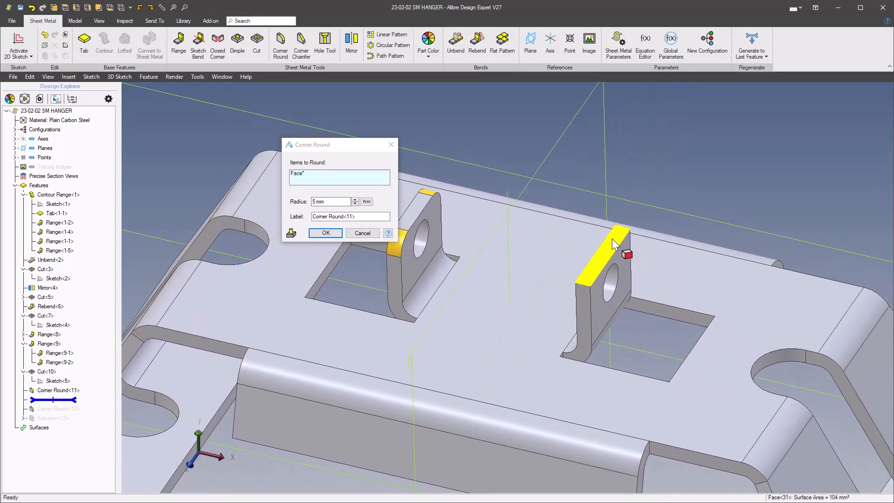
{"action": "left_click", "coordinate": [598, 244]}
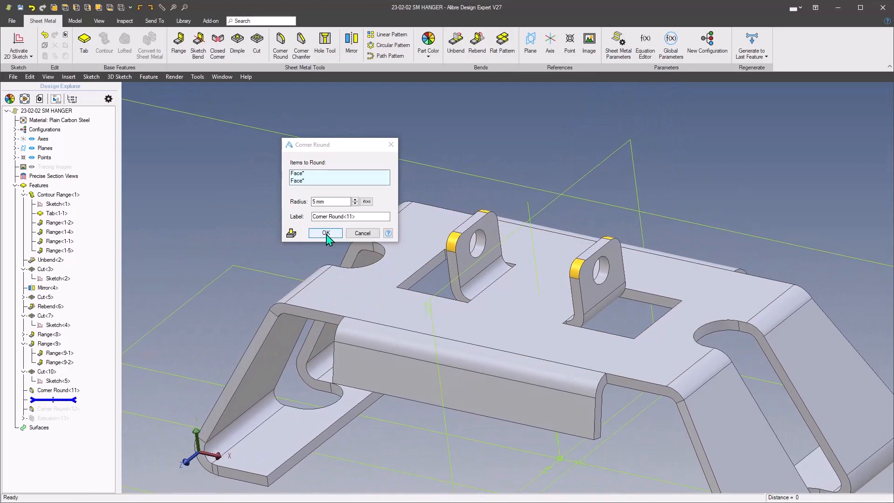
{"action": "left_click", "coordinate": [326, 233]}
{"action": "scroll", "coordinate": [259, 211], "scroll_direction": "down", "scroll_amount": 4}
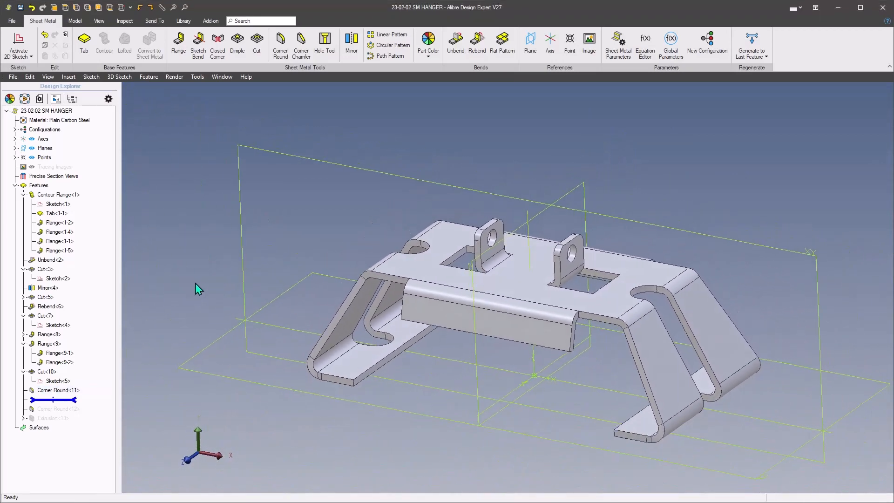
- Roll the feature history forward to include the second corner round and inspect its selected faces and radius setting
{"action": "left_click_drag", "start_coordinate": [75, 400], "coordinate": [57, 409]}
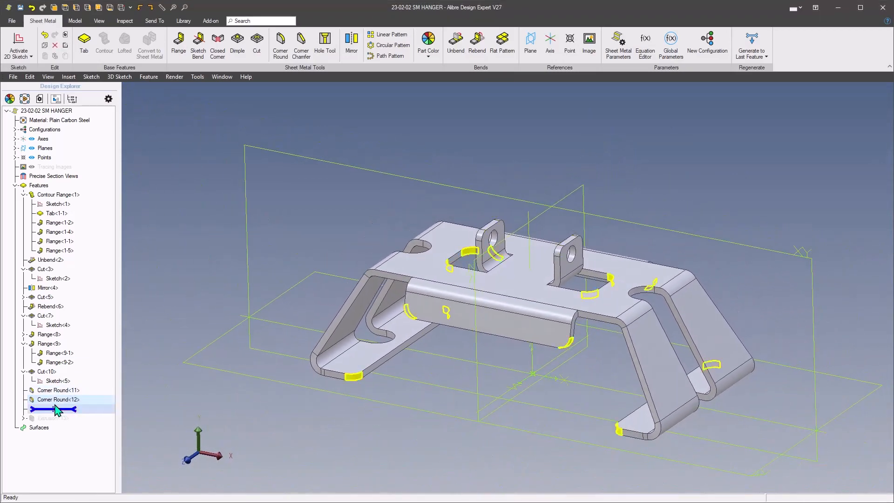
{"action": "right_click", "coordinate": [56, 401]}
{"action": "left_click", "coordinate": [77, 406]}
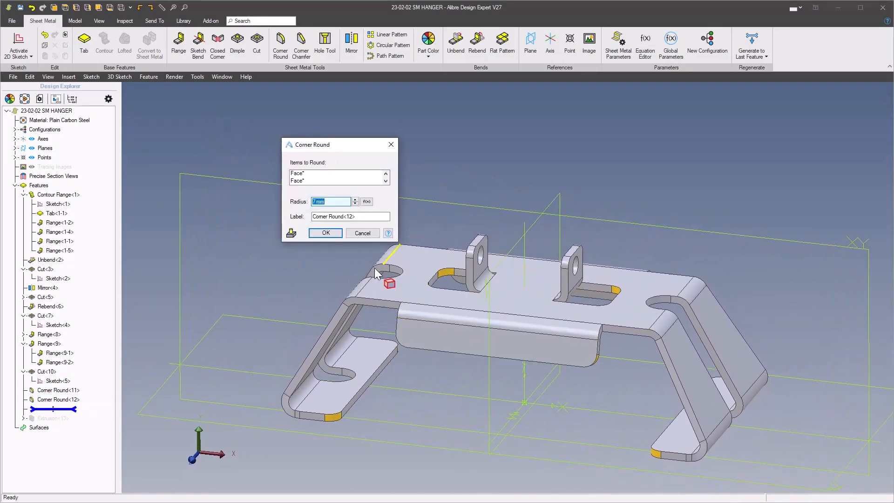
{"action": "middle_click_drag", "start_coordinate": [328, 201], "coordinate": [458, 363]}
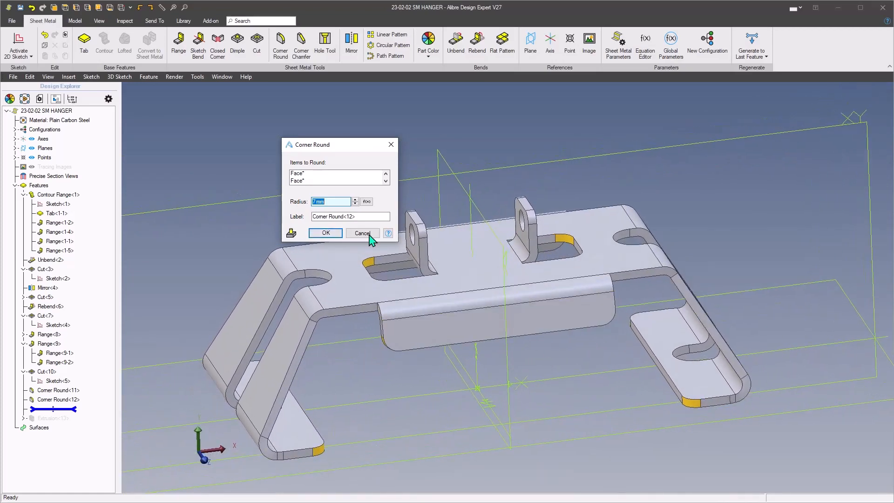
{"action": "left_click", "coordinate": [318, 233]}
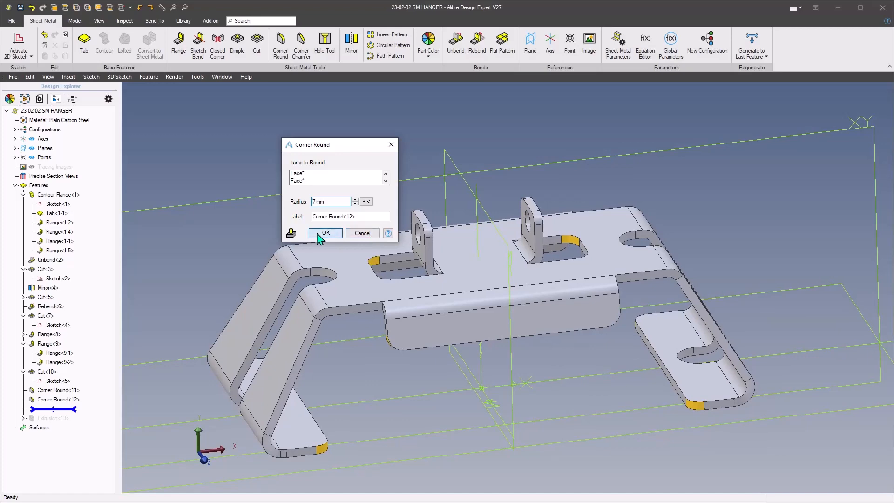
{"action": "middle_click_drag", "start_coordinate": [213, 242], "coordinate": [464, 152]}
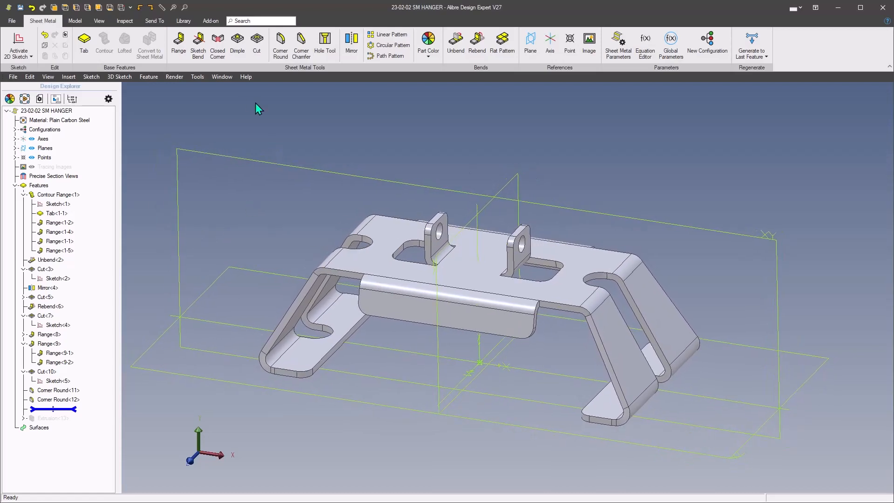
- Calculate the hanger's physical properties with display precision 1 and read its mass
{"action": "left_click", "coordinate": [192, 77]}
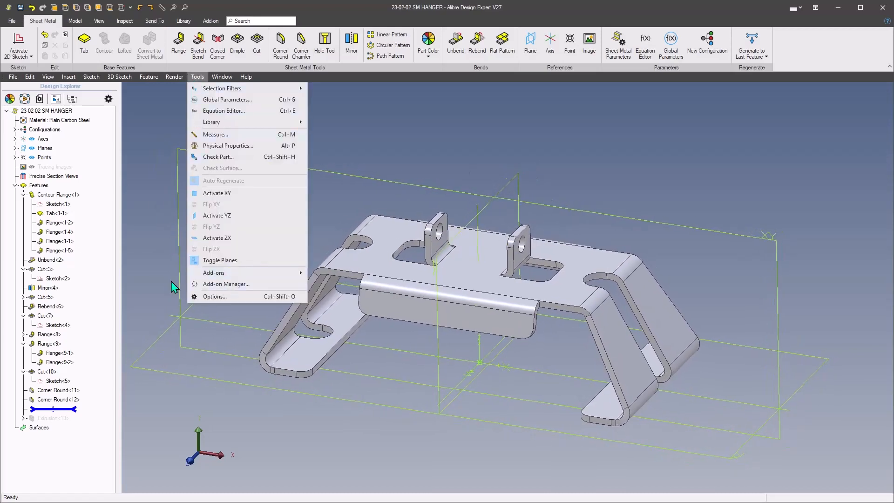
{"action": "left_click", "coordinate": [160, 282]}
{"action": "left_click", "coordinate": [198, 77]}
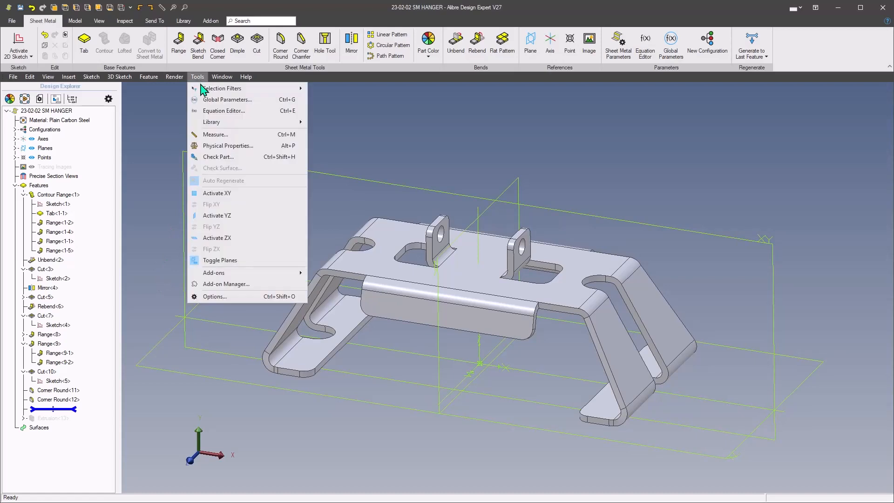
{"action": "left_click", "coordinate": [214, 146]}
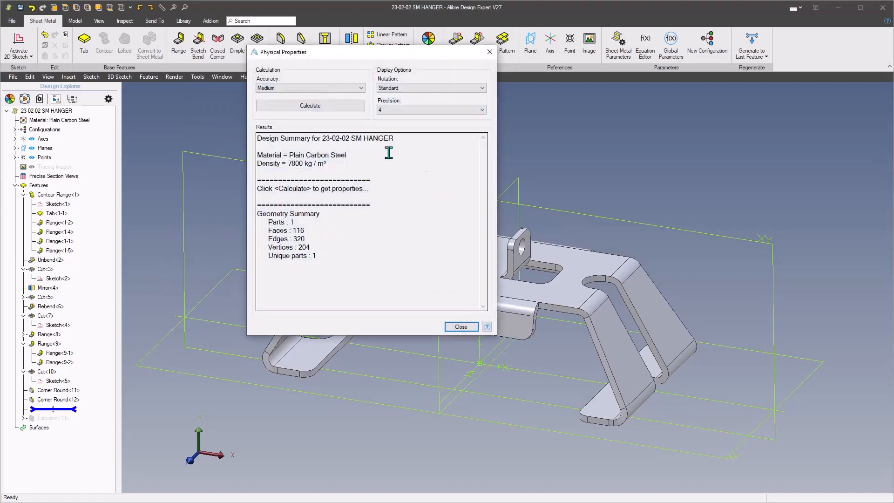
{"action": "left_click", "coordinate": [431, 110]}
{"action": "left_click", "coordinate": [426, 127]}
{"action": "left_click", "coordinate": [424, 111]}
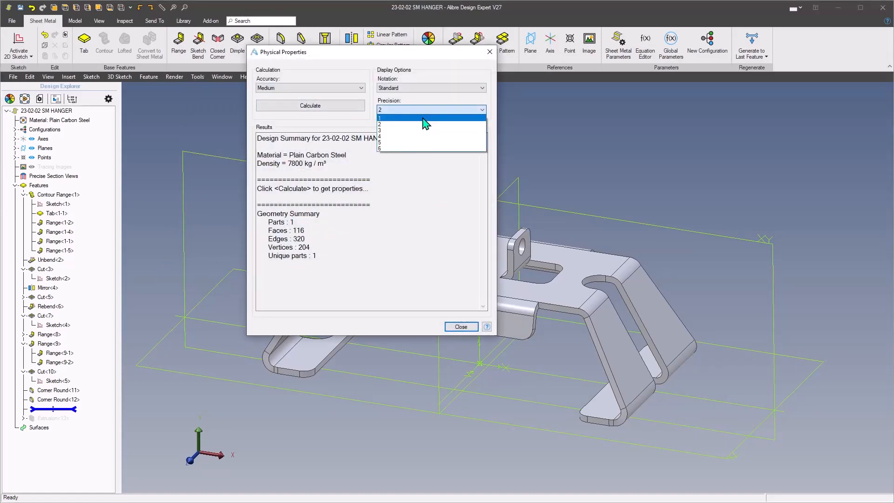
{"action": "left_click", "coordinate": [426, 122]}
{"action": "left_click", "coordinate": [310, 106]}
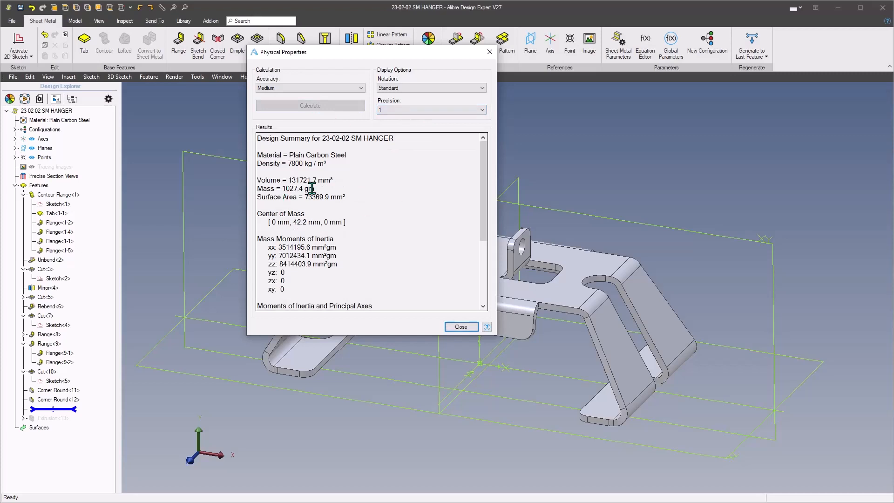
{"action": "left_click", "coordinate": [470, 328]}
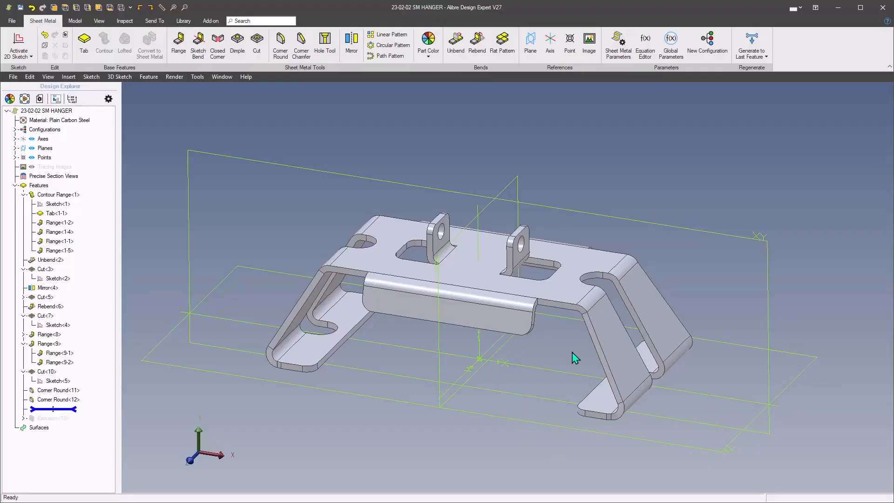
{"action": "middle_click_drag", "start_coordinate": [574, 359], "coordinate": [436, 242]}
{"action": "middle_click_drag", "start_coordinate": [572, 315], "coordinate": [528, 453]}
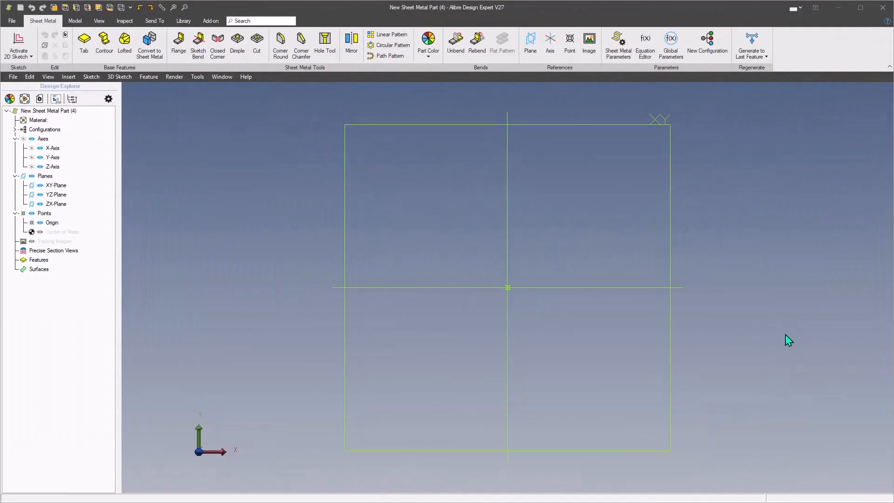
- In the new sheet metal part, set the stock thickness to 4 mm and the global bend radius to AD_Thickness
{"action": "middle_click_drag", "start_coordinate": [763, 357], "coordinate": [639, 132]}
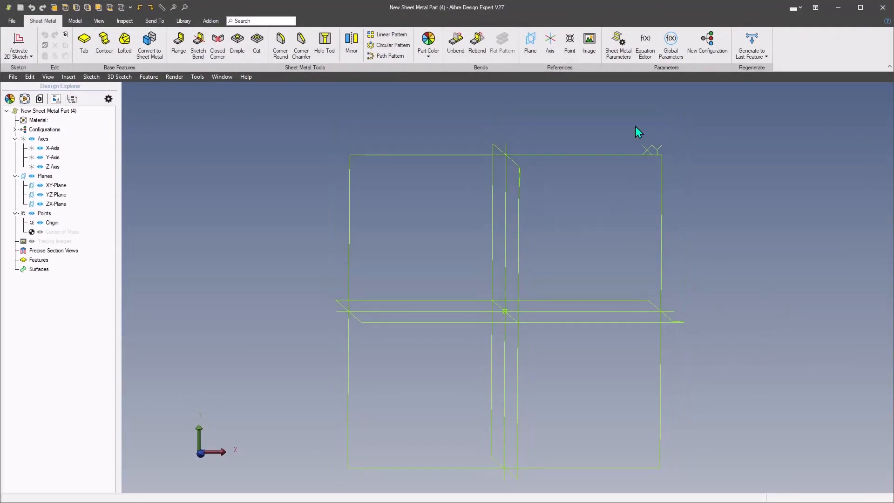
{"action": "left_click", "coordinate": [619, 45]}
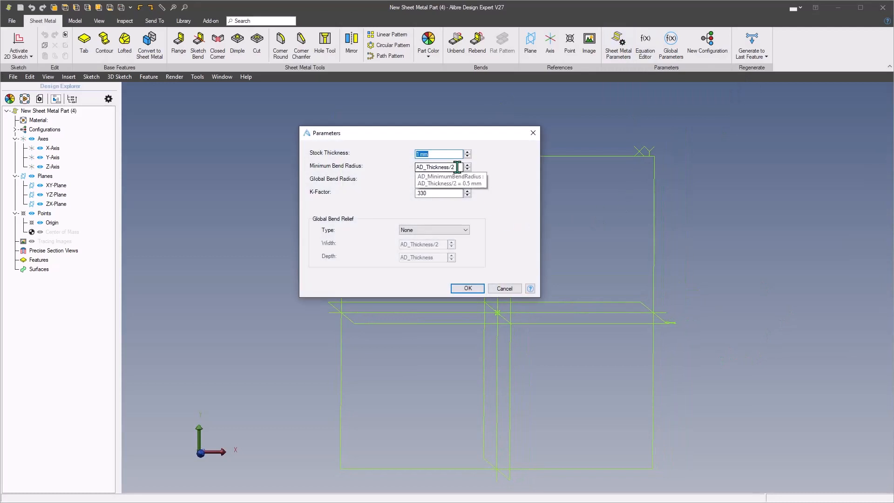
{"action": "type", "text": "4"}
{"action": "key", "text": "Tab"}
{"action": "key", "text": "Tab"}
{"action": "key", "text": "End"}
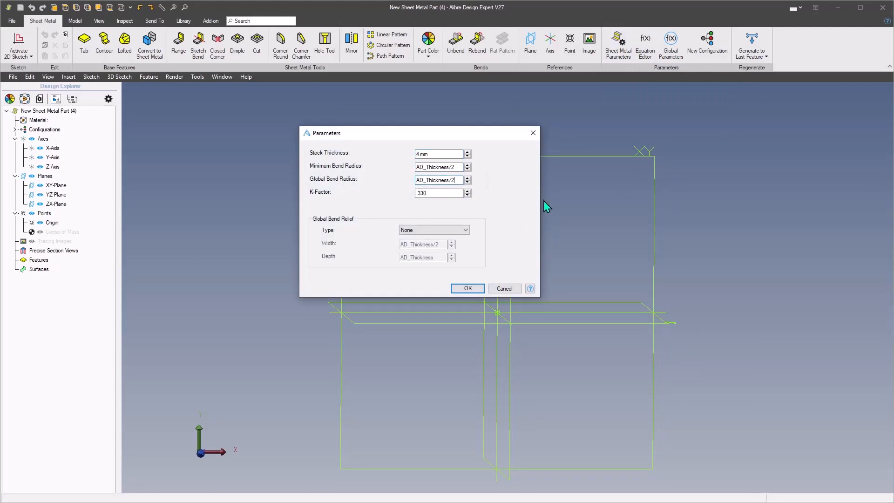
{"action": "key", "text": "BackSpace"}
{"action": "key", "text": "BackSpace"}
{"action": "key", "text": "Tab"}
{"action": "left_click", "coordinate": [474, 290]}
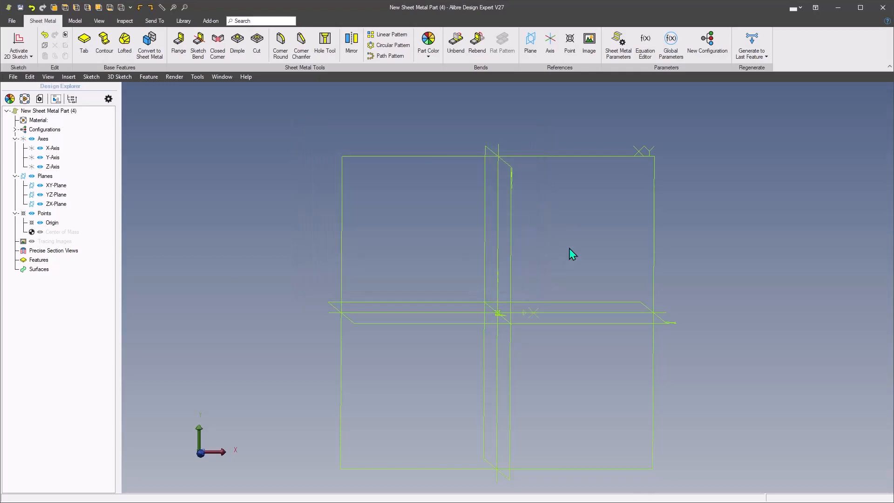
- Start a sketch on the XY plane and draw a horizontal line leftward from the Y axis, about 33 mm above the origin, continuing into a line sloping down-left
{"action": "right_click", "coordinate": [599, 155]}
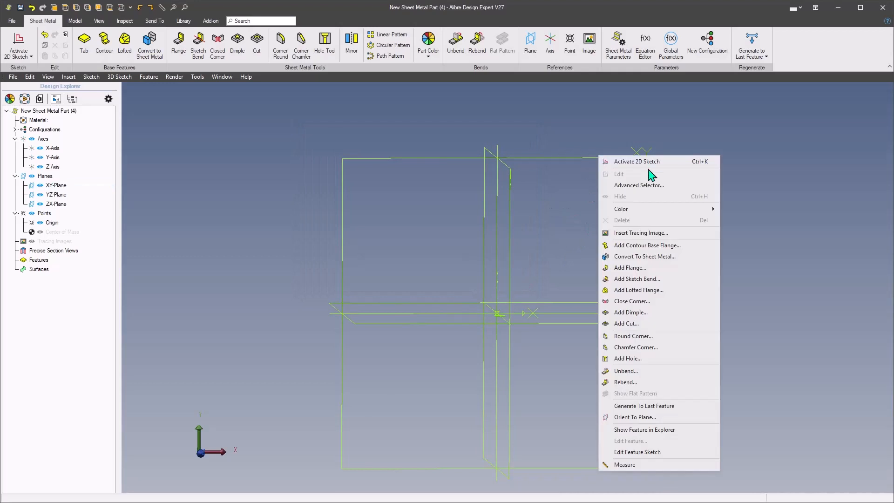
{"action": "left_click", "coordinate": [652, 162]}
{"action": "left_click", "coordinate": [605, 159]}
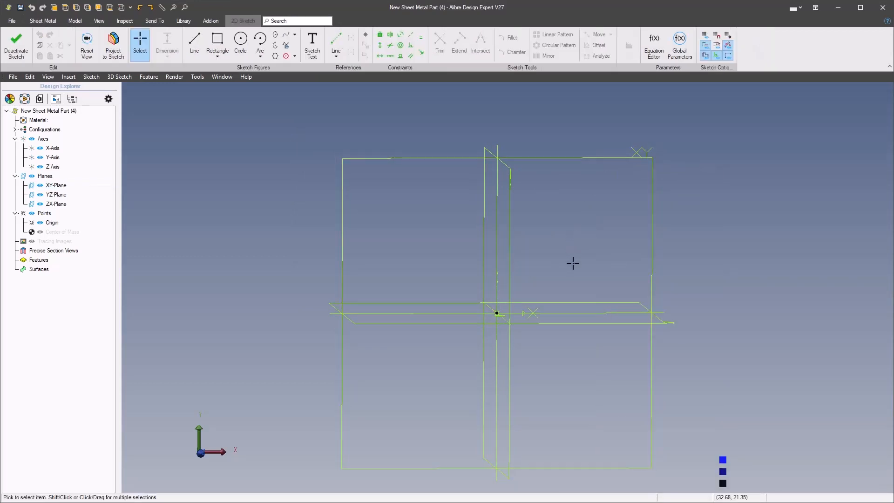
{"action": "middle_click", "coordinate": [573, 263]}
{"action": "mouse_move", "coordinate": [564, 233]}
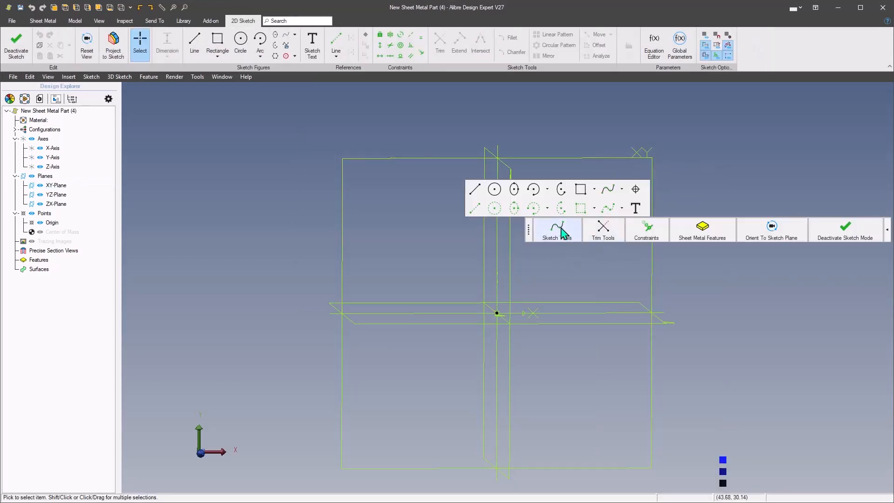
{"action": "left_click", "coordinate": [474, 189]}
{"action": "left_click", "coordinate": [497, 238]}
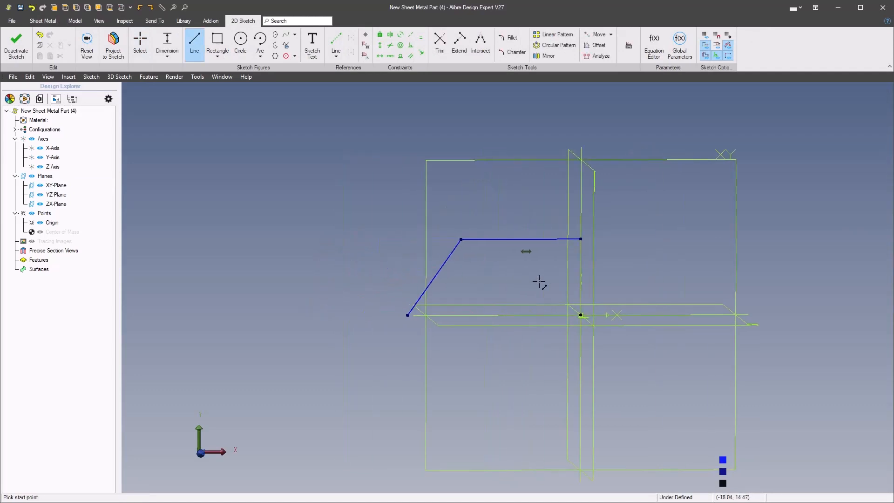
- Constrain the horizontal line's inner endpoint vertically to the sketch origin
{"action": "right_click", "coordinate": [632, 275]}
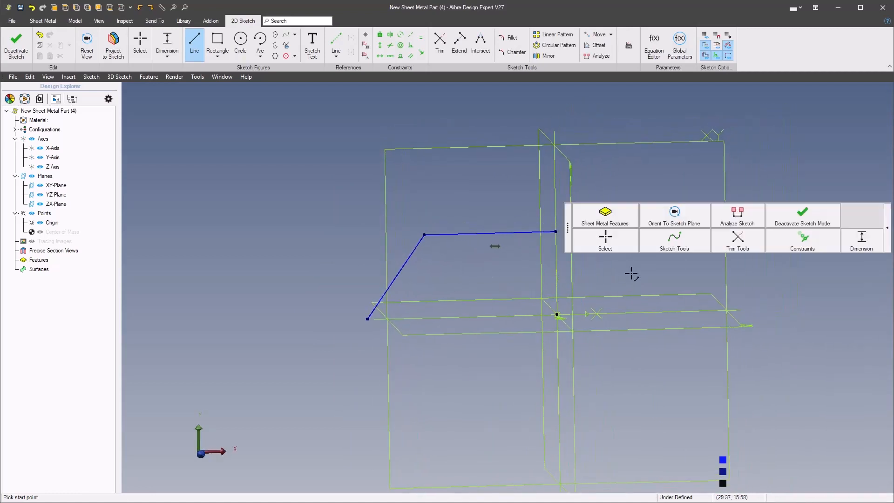
{"action": "left_click", "coordinate": [833, 242]}
{"action": "left_click", "coordinate": [762, 281]}
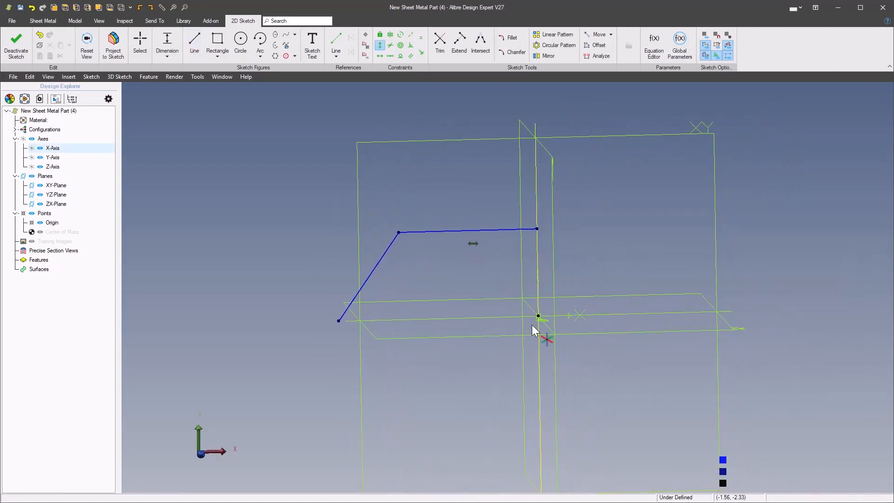
{"action": "left_click", "coordinate": [535, 320]}
{"action": "left_click", "coordinate": [526, 243]}
{"action": "left_click", "coordinate": [527, 244]}
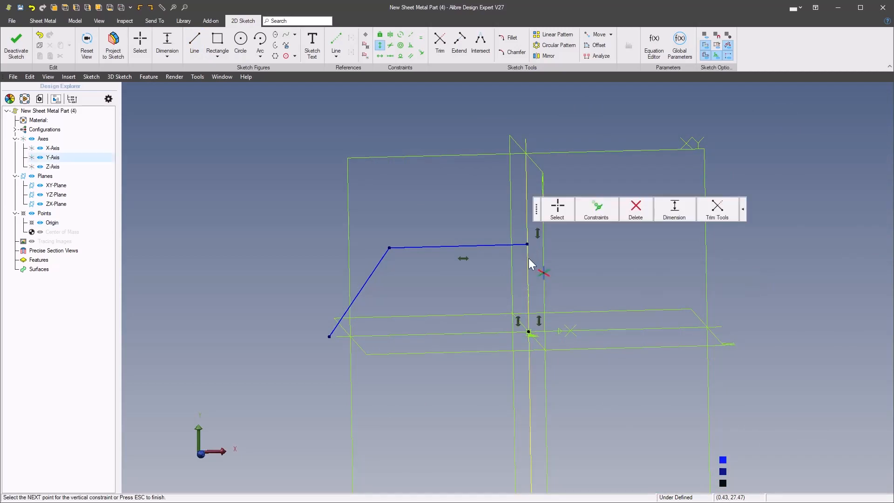
{"action": "middle_click_drag", "start_coordinate": [469, 303], "coordinate": [469, 284]}
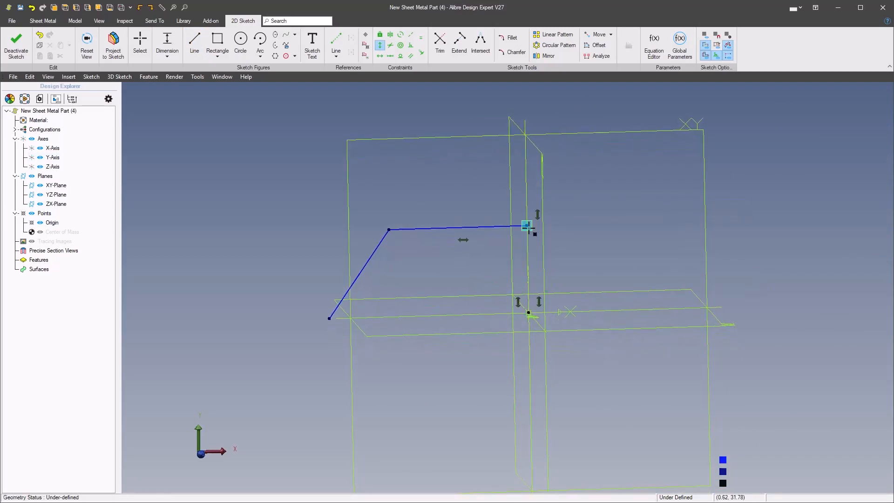
{"action": "middle_click_drag", "start_coordinate": [445, 299], "coordinate": [457, 293]}
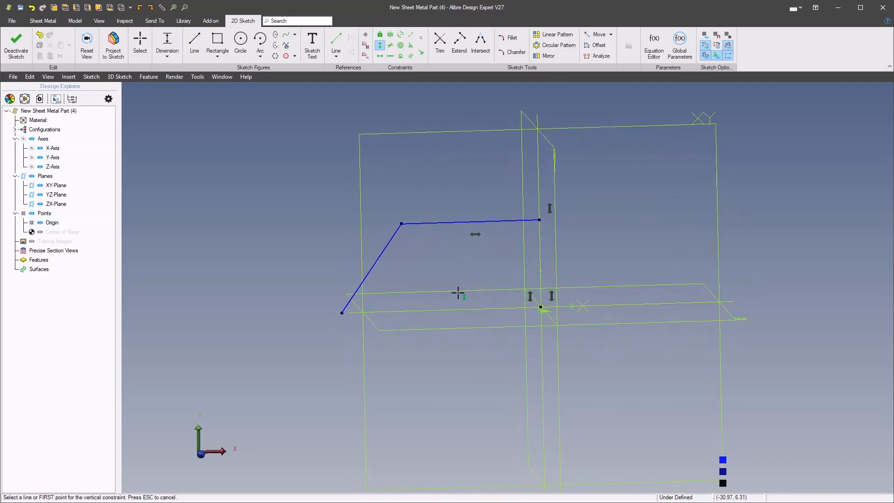
- Constrain the sloping line's lower endpoint horizontally to the sketch origin
{"action": "left_click", "coordinate": [457, 293]}
{"action": "mouse_move", "coordinate": [716, 270]}
{"action": "left_click", "coordinate": [669, 320]}
{"action": "scroll", "coordinate": [585, 327], "scroll_direction": "up", "scroll_amount": 2}
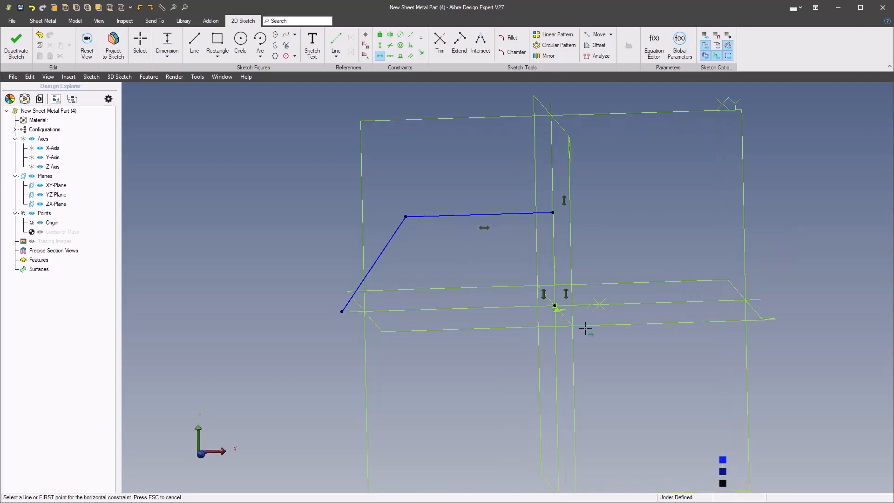
{"action": "left_click", "coordinate": [565, 307]}
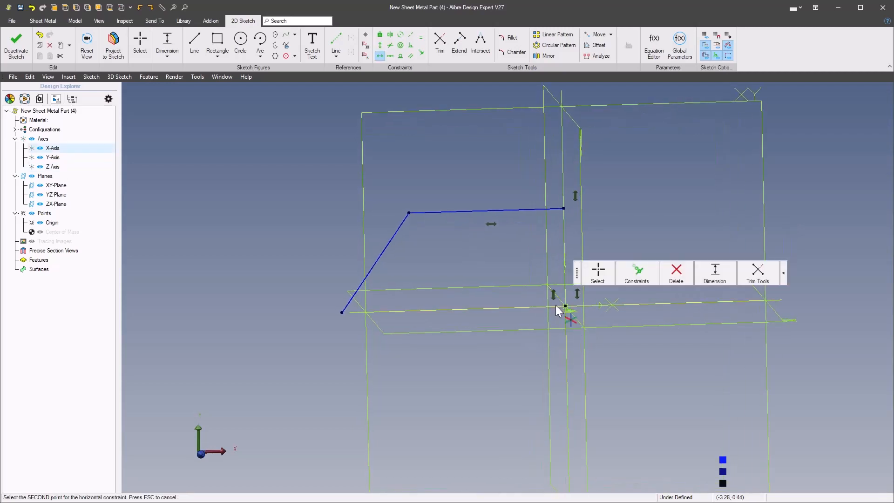
{"action": "left_click", "coordinate": [340, 315]}
- Dimension the horizontal line 65 mm above the origin and set its angle to the sloping line to 60°
{"action": "right_click", "coordinate": [289, 303]}
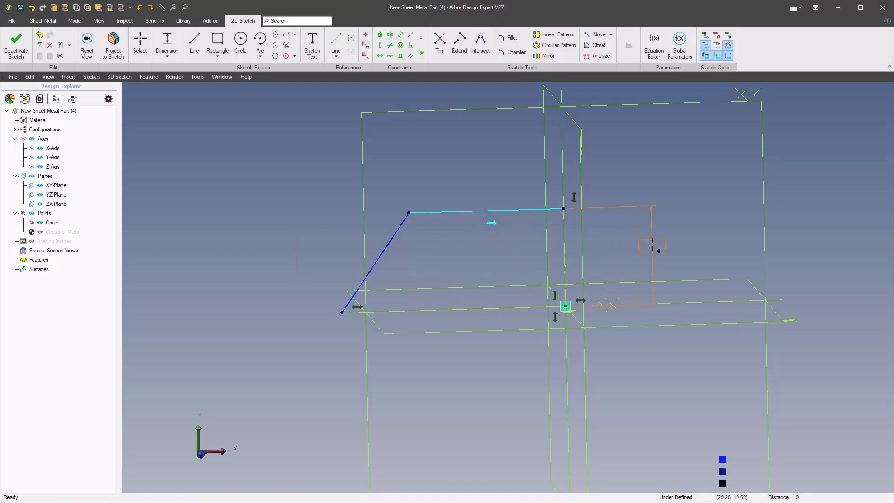
{"action": "left_click", "coordinate": [652, 244]}
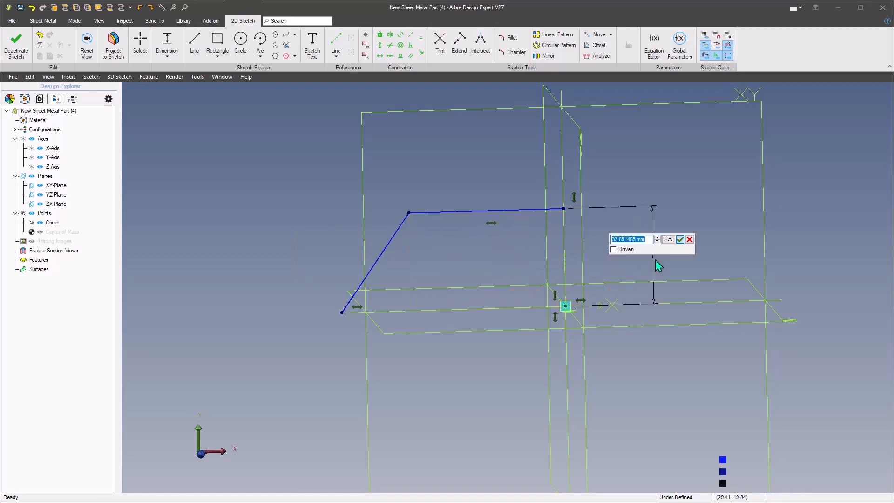
{"action": "type", "text": "65"}
{"action": "key", "text": "Return"}
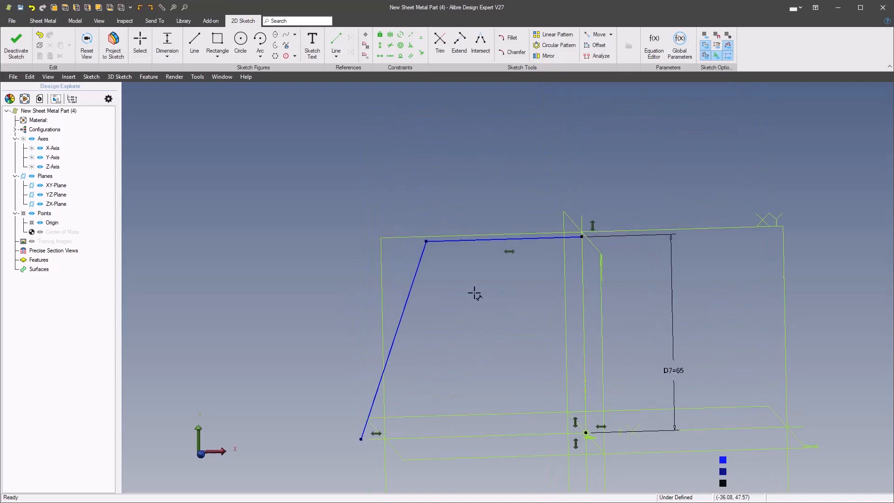
{"action": "left_click", "coordinate": [346, 273]}
{"action": "left_click", "coordinate": [369, 271]}
{"action": "left_click", "coordinate": [346, 277]}
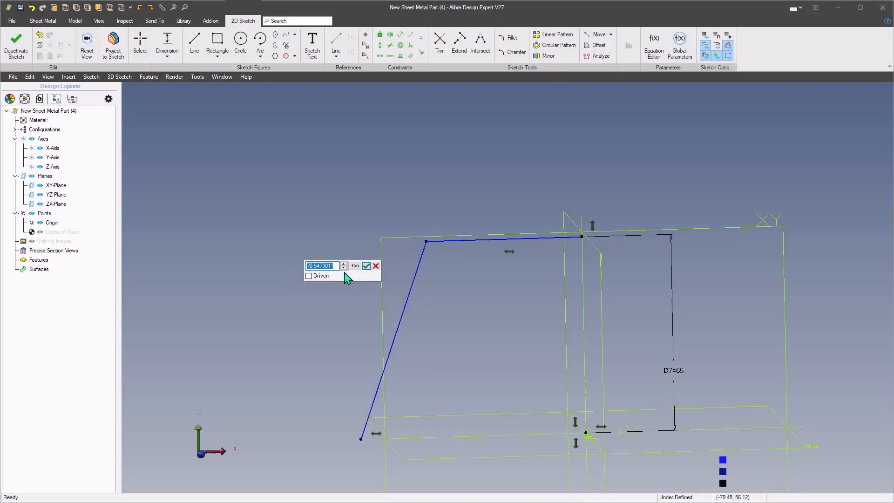
{"action": "key", "text": "Return"}
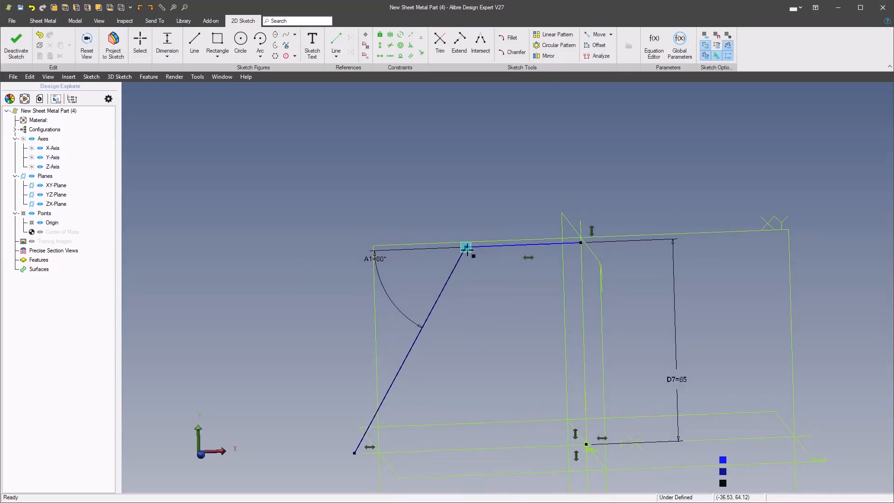
- Dimension the horizontal line's length as 170/2 mm
{"action": "left_click", "coordinate": [500, 230]}
{"action": "type", "text": "170"}
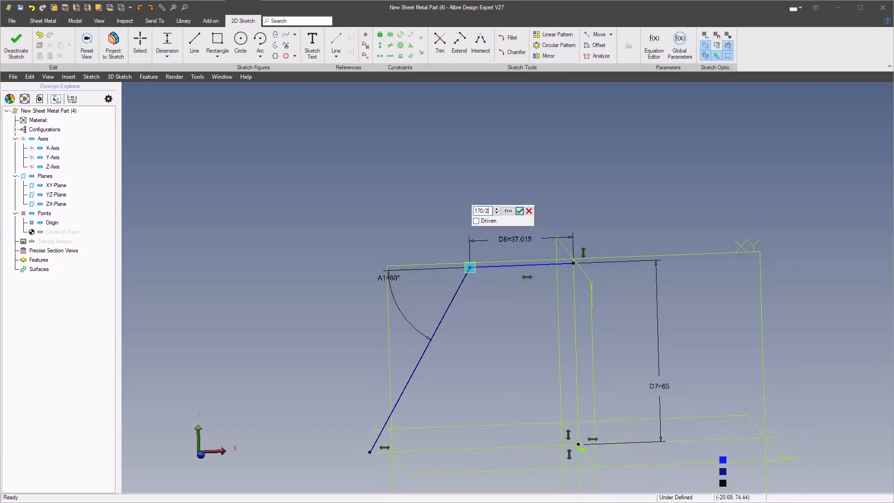
{"action": "type", "text": "/2"}
{"action": "key", "text": "Return"}
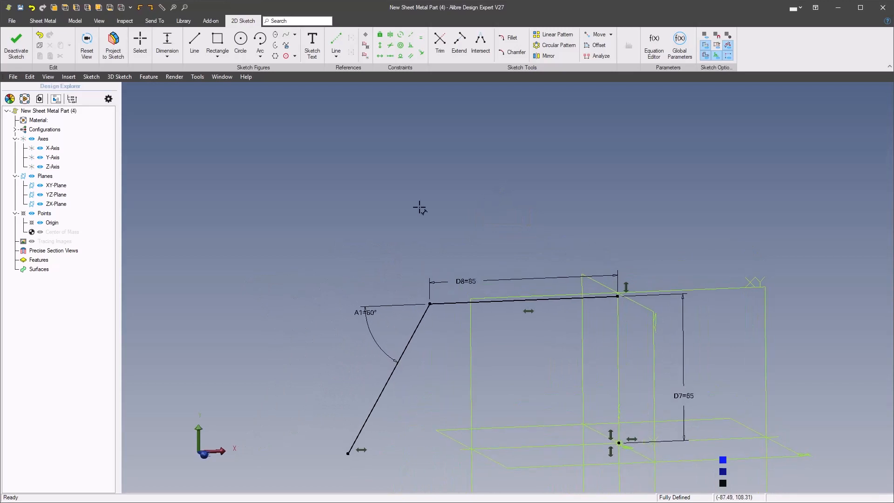
{"action": "right_click", "coordinate": [377, 207]}
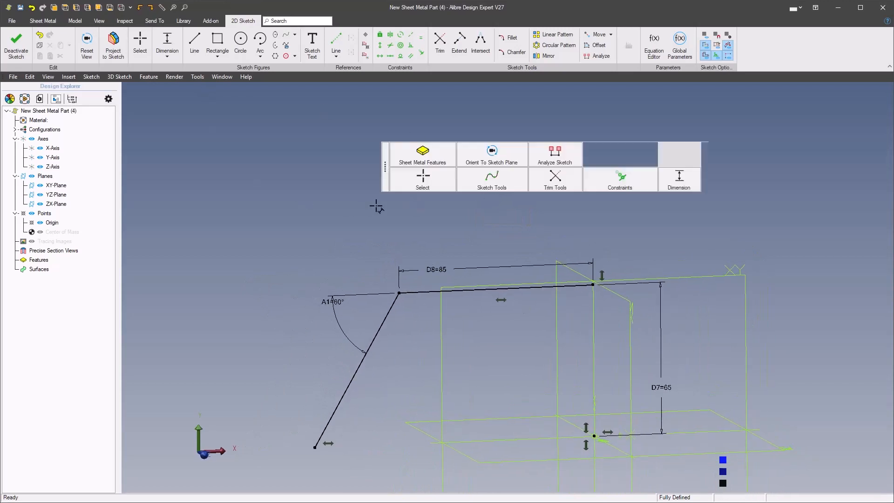
- Create a contour base flange from the sketch with Mid Plane depth 80 mm and reversed thickness, and preview its flat pattern
{"action": "mouse_move", "coordinate": [425, 164]}
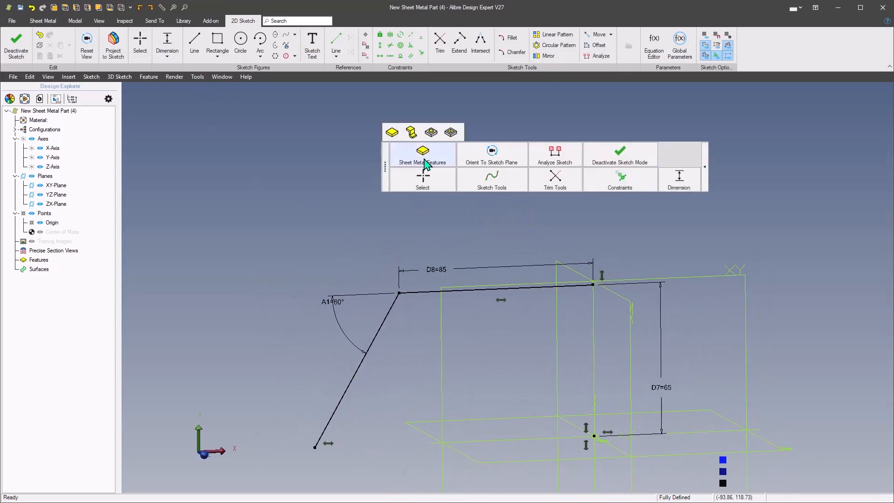
{"action": "left_click", "coordinate": [412, 134]}
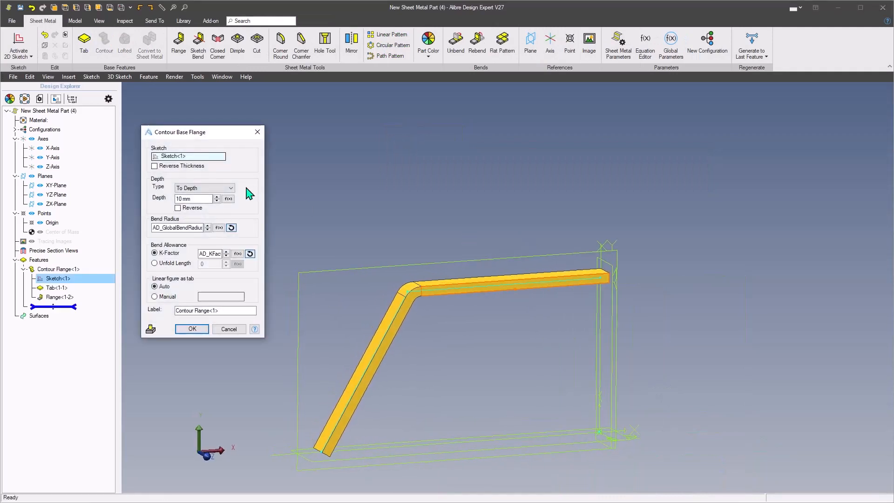
{"action": "left_click", "coordinate": [217, 201]}
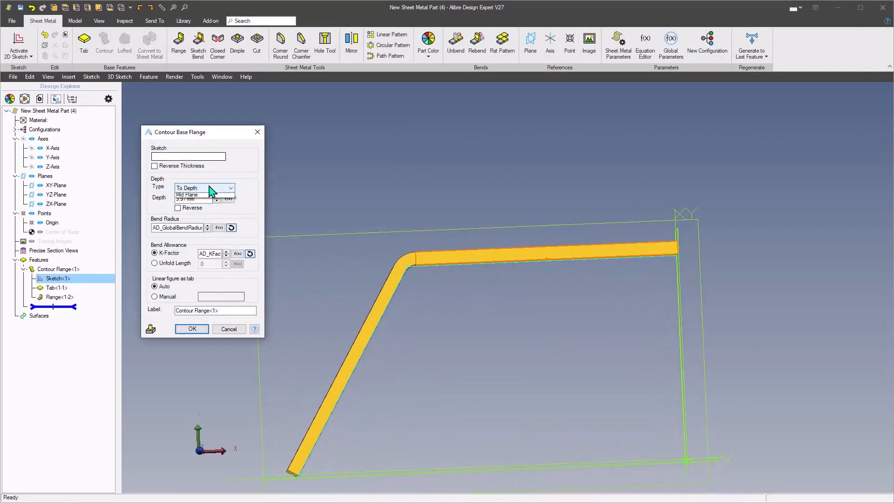
{"action": "left_click", "coordinate": [212, 203]}
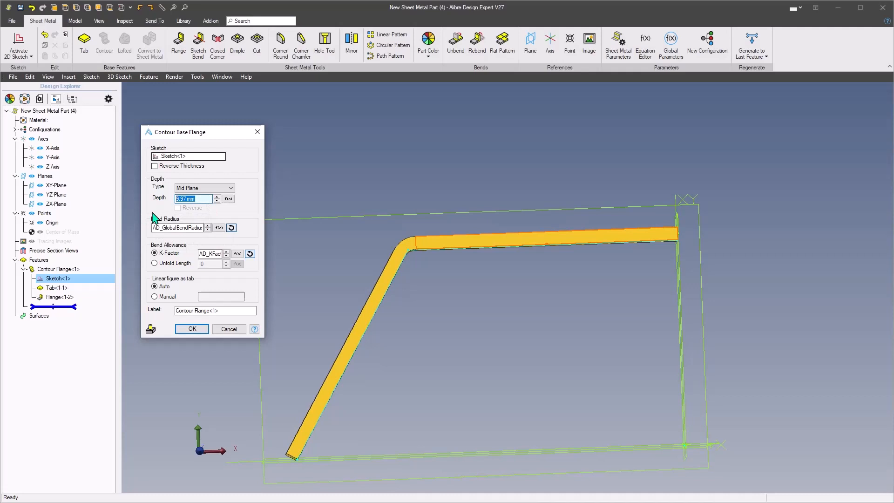
{"action": "type", "text": "80"}
{"action": "key", "text": "Tab"}
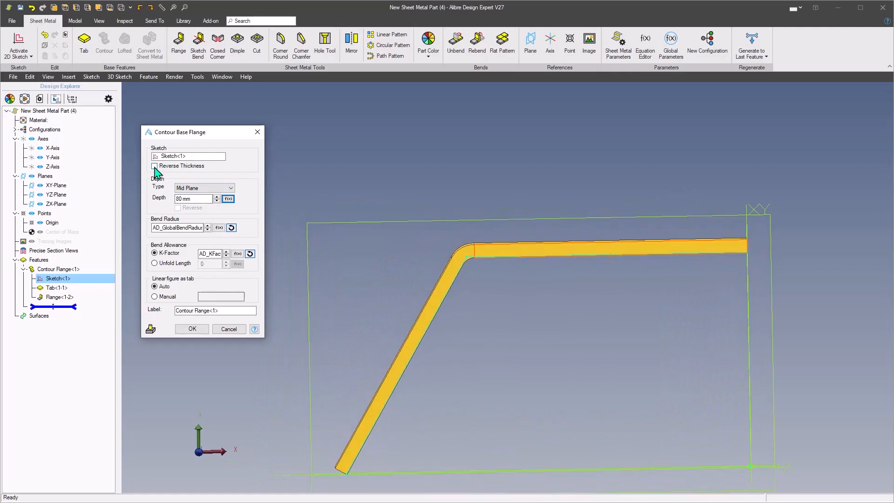
{"action": "left_click", "coordinate": [155, 167]}
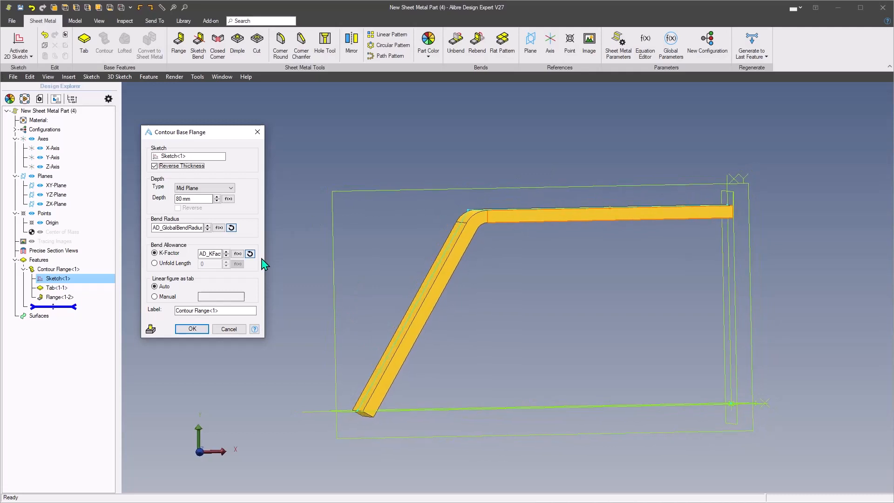
{"action": "left_click", "coordinate": [192, 328]}
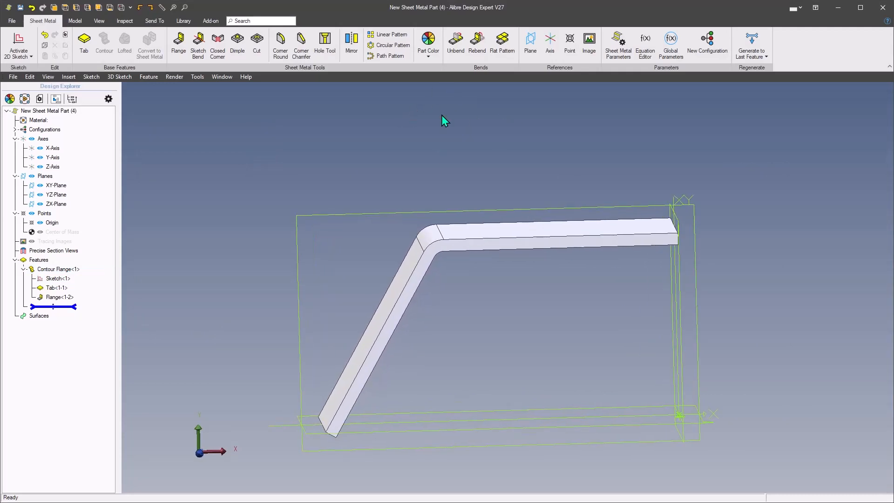
{"action": "left_click", "coordinate": [503, 47]}
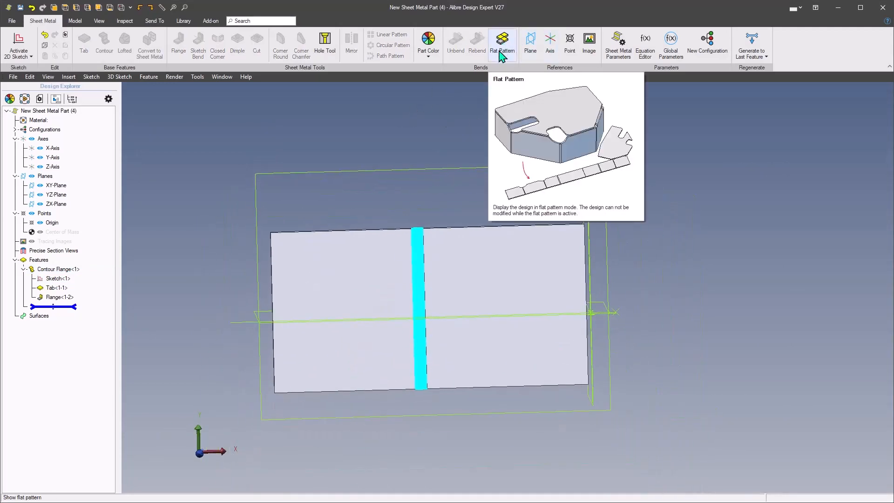
{"action": "left_click", "coordinate": [504, 48]}
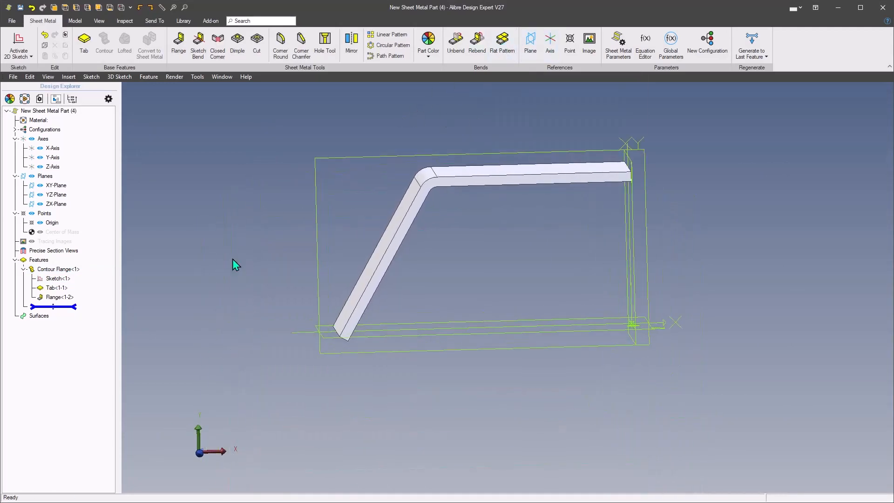
- Set the contour flange's tab figure to Manual using the horizontal line, and preview the flat pattern
{"action": "right_click", "coordinate": [61, 269]}
{"action": "left_click", "coordinate": [79, 273]}
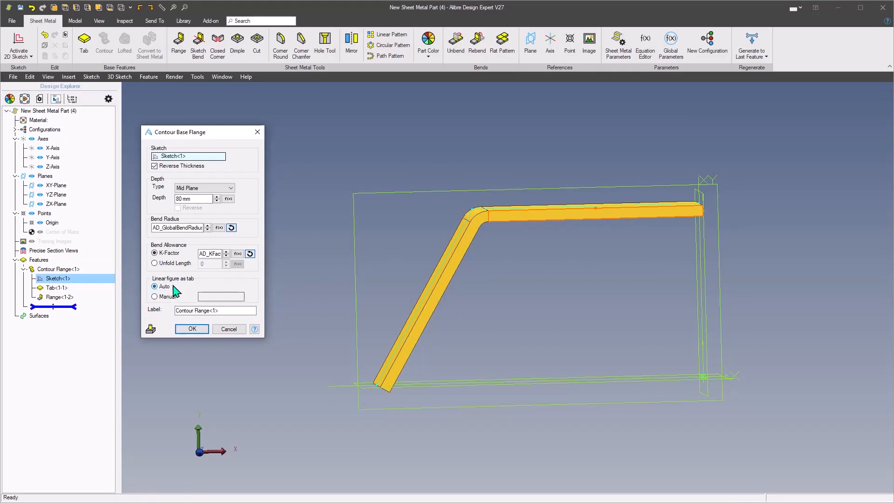
{"action": "left_click", "coordinate": [155, 297]}
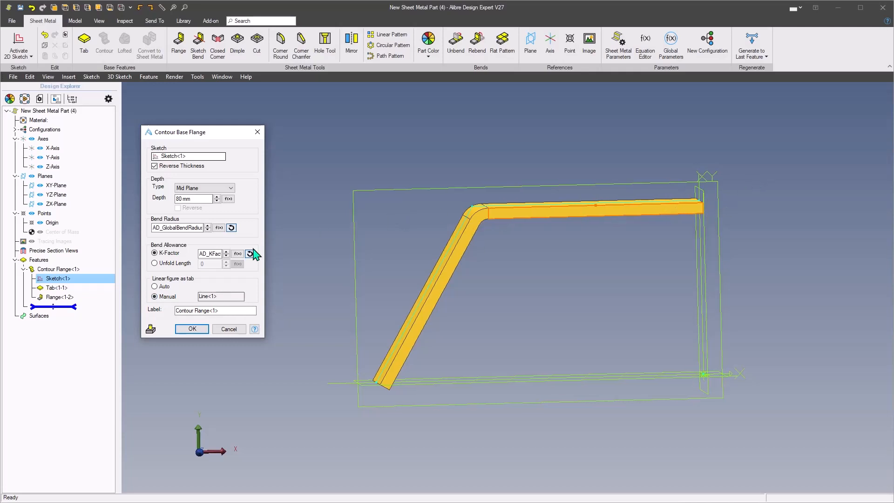
{"action": "left_click", "coordinate": [193, 329]}
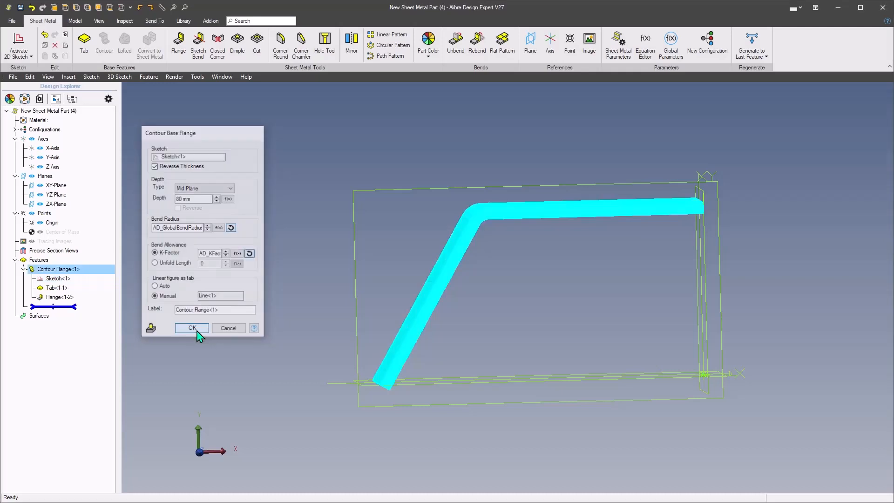
{"action": "left_click", "coordinate": [500, 45]}
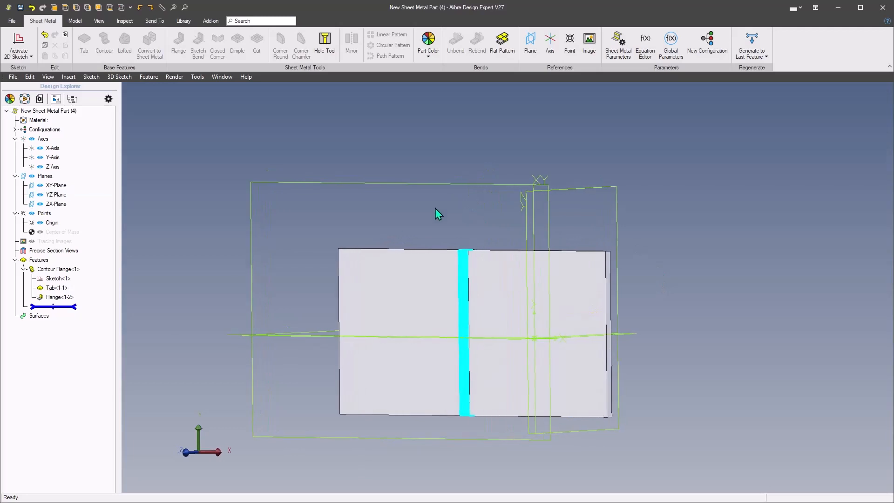
{"action": "left_click", "coordinate": [502, 41]}
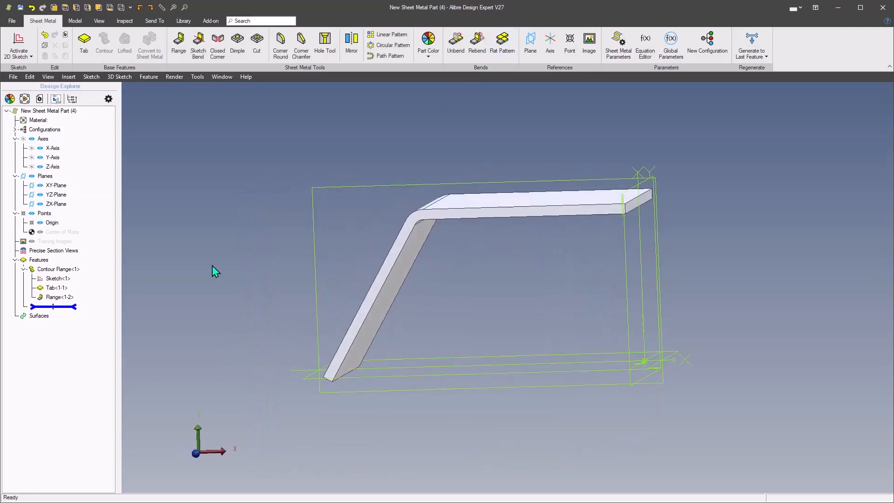
- Set the contour flange's manual tab figure to the sloping line, and preview the flat pattern
{"action": "right_click", "coordinate": [66, 272]}
{"action": "left_click", "coordinate": [80, 279]}
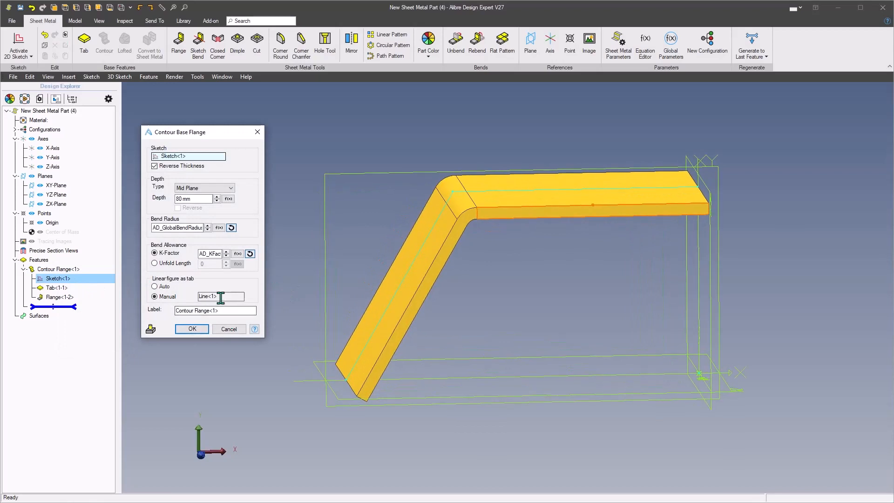
{"action": "left_click", "coordinate": [365, 355]}
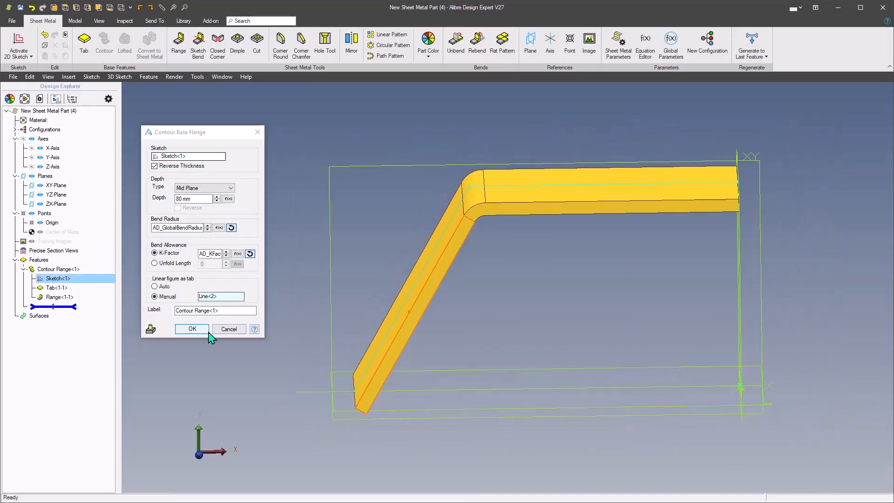
{"action": "left_click", "coordinate": [190, 329]}
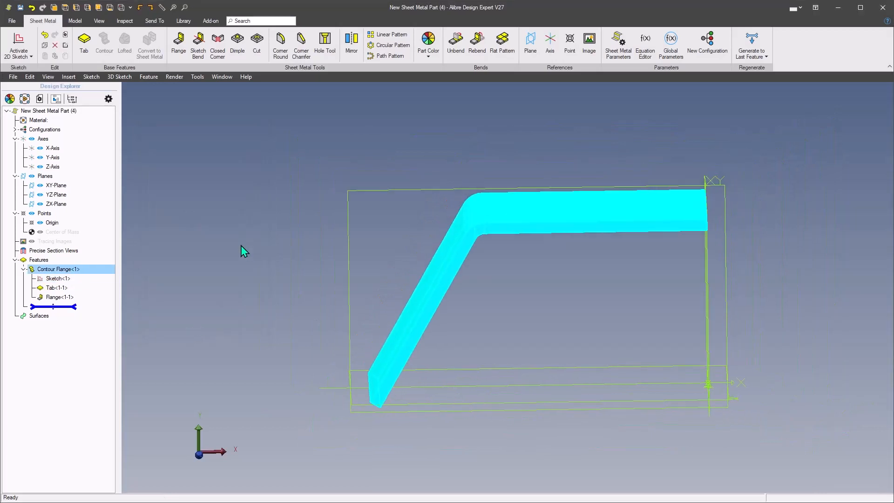
{"action": "left_click", "coordinate": [502, 43]}
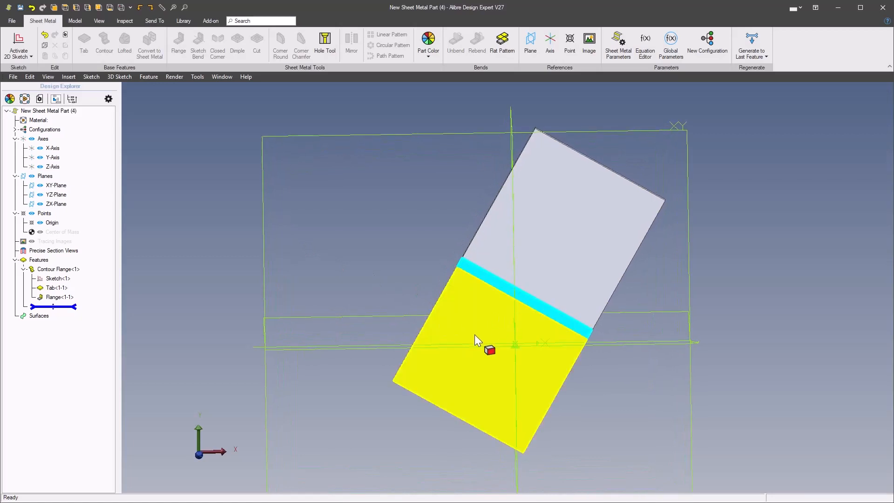
{"action": "left_click", "coordinate": [419, 144]}
{"action": "left_click", "coordinate": [503, 46]}
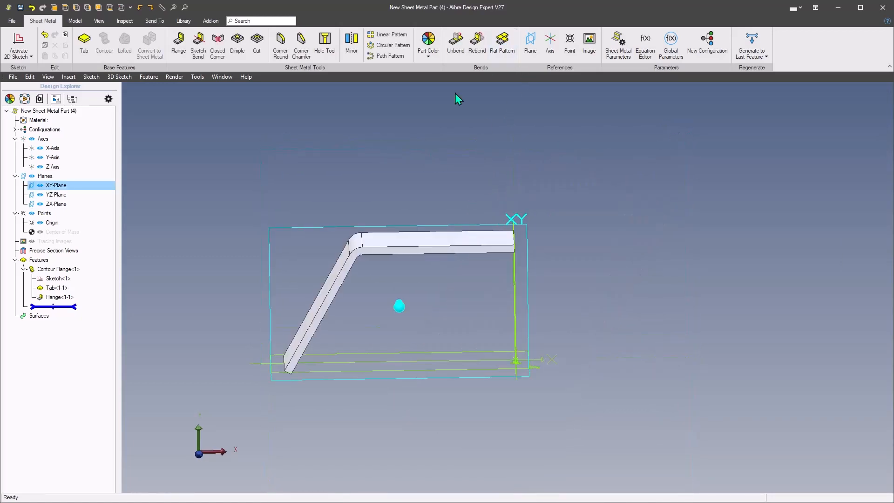
{"action": "left_click", "coordinate": [296, 253]}
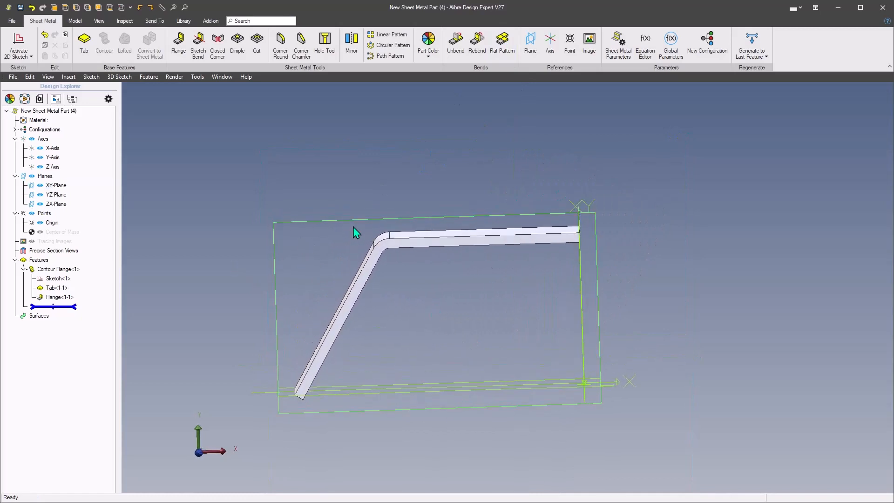
{"action": "right_click", "coordinate": [60, 272]}
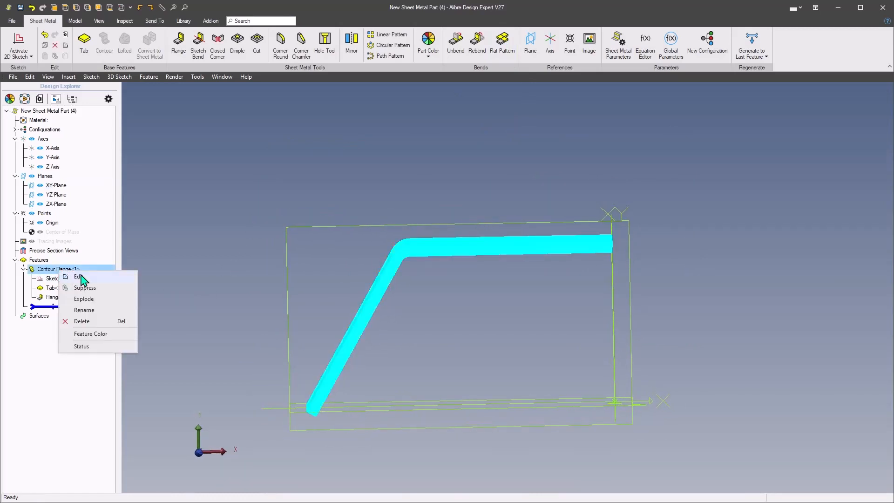
{"action": "left_click", "coordinate": [79, 277]}
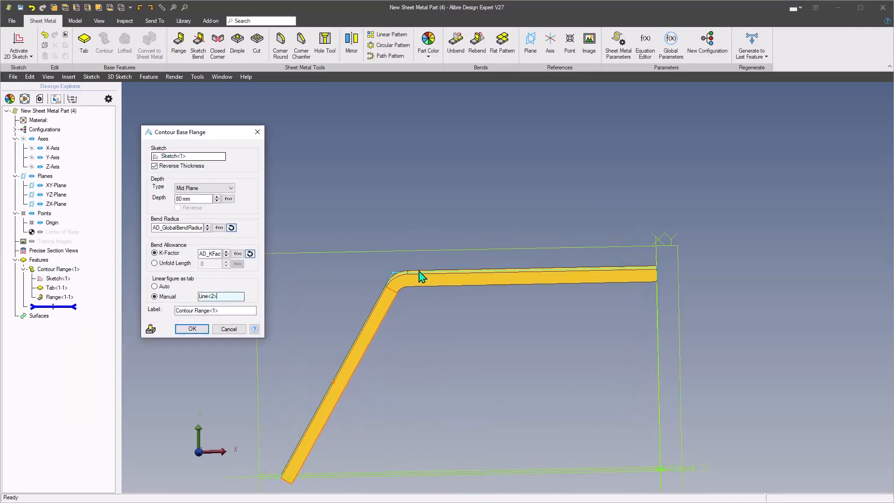
{"action": "left_click", "coordinate": [419, 272]}
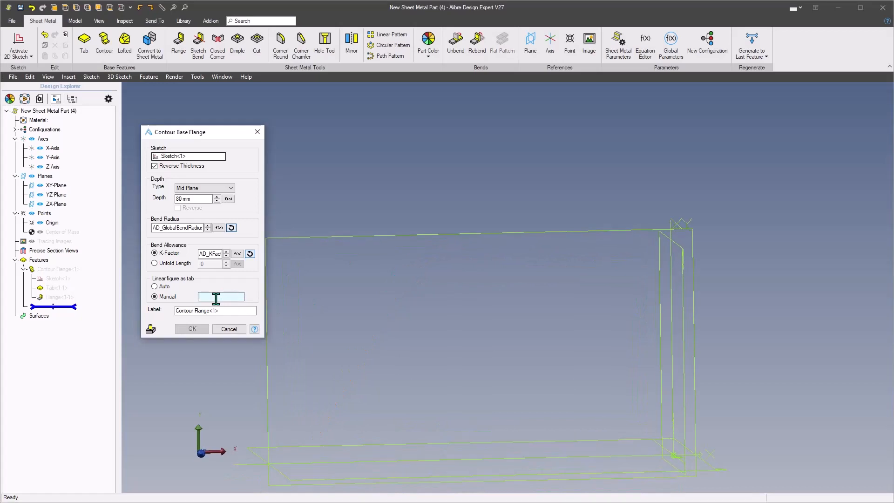
{"action": "left_click", "coordinate": [229, 329]}
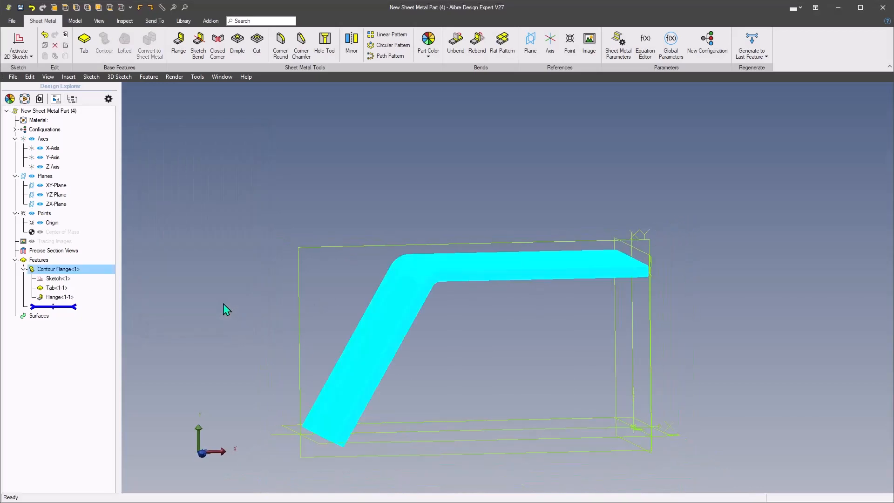
- Assign the horizontal line as the contour flange's manual tab figure, and preview the flat pattern
{"action": "right_click", "coordinate": [63, 268]}
{"action": "left_click", "coordinate": [82, 276]}
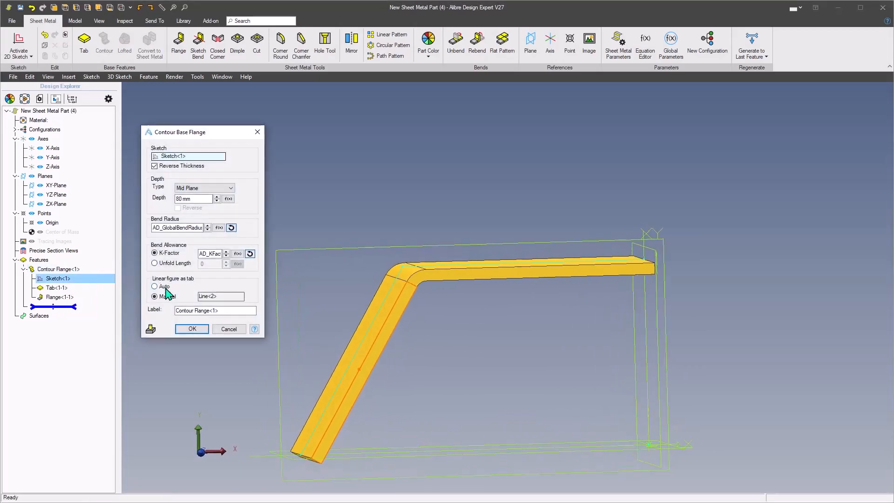
{"action": "left_click", "coordinate": [224, 297]}
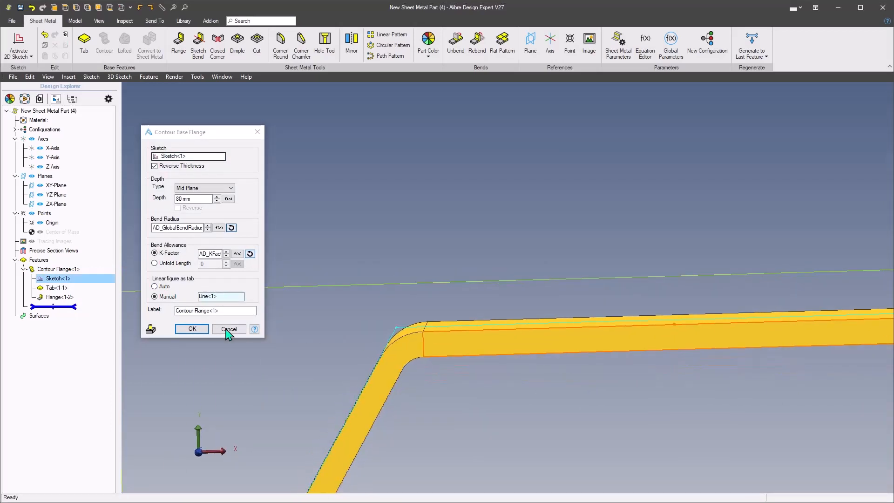
{"action": "left_click", "coordinate": [199, 331]}
{"action": "left_click", "coordinate": [338, 217]}
{"action": "scroll", "coordinate": [350, 204], "scroll_direction": "down", "scroll_amount": 2}
{"action": "middle_click_drag", "start_coordinate": [549, 117], "coordinate": [575, 156]}
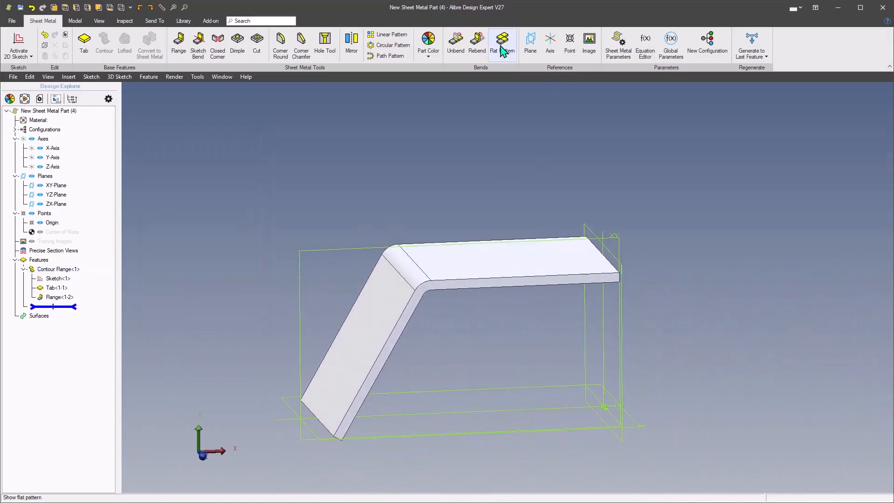
{"action": "left_click", "coordinate": [502, 45]}
{"action": "left_click", "coordinate": [501, 45]}
- Start a 2D sketch on the outer face of the sloping flange
{"action": "middle_click_drag", "start_coordinate": [462, 93], "coordinate": [365, 412]}
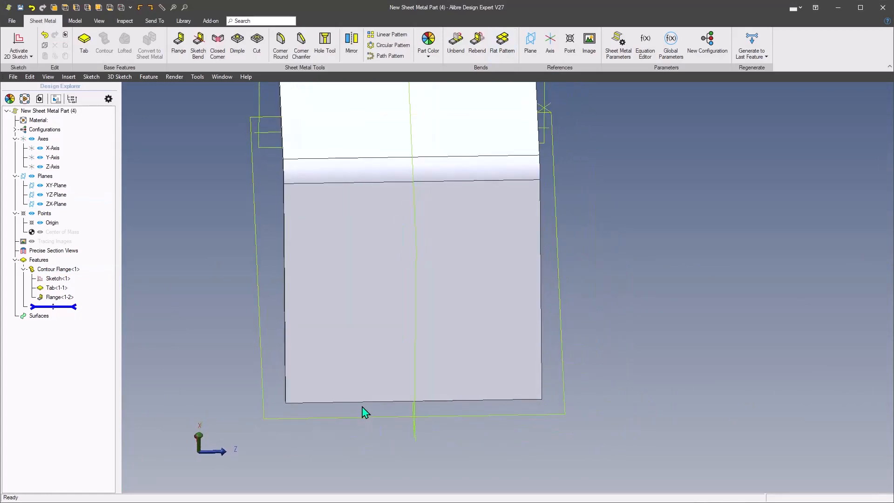
{"action": "left_click", "coordinate": [363, 401]}
{"action": "middle_click_drag", "start_coordinate": [828, 426], "coordinate": [272, 266]}
{"action": "scroll", "coordinate": [612, 339], "scroll_direction": "up", "scroll_amount": 5}
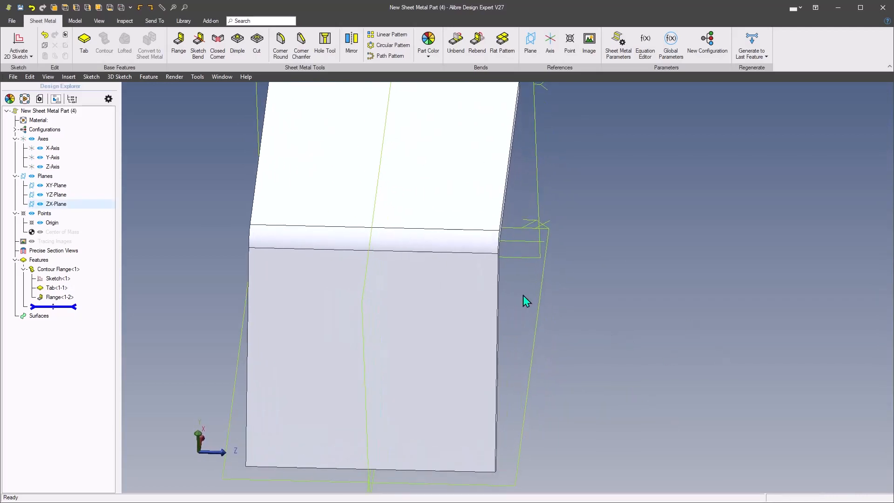
{"action": "scroll", "coordinate": [448, 307], "scroll_direction": "down", "scroll_amount": 1}
{"action": "middle_click_drag", "start_coordinate": [449, 306], "coordinate": [511, 335]}
{"action": "middle_click_drag", "start_coordinate": [404, 292], "coordinate": [460, 297]}
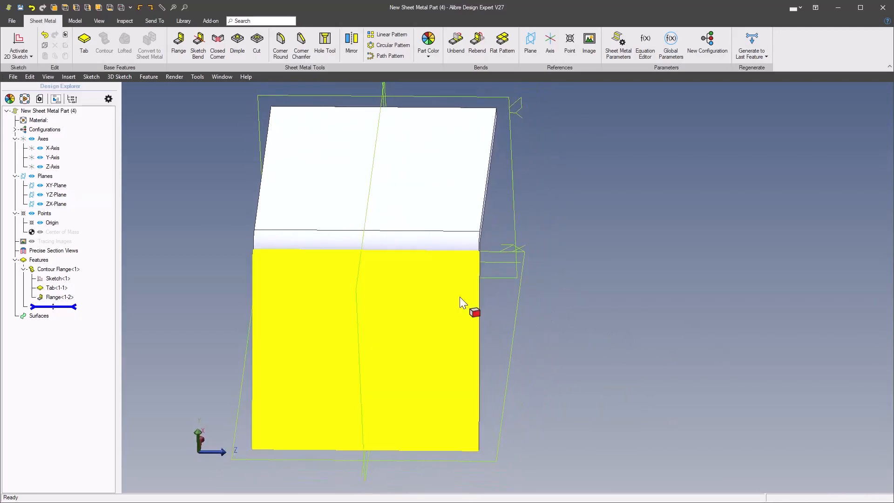
{"action": "right_click", "coordinate": [421, 293]}
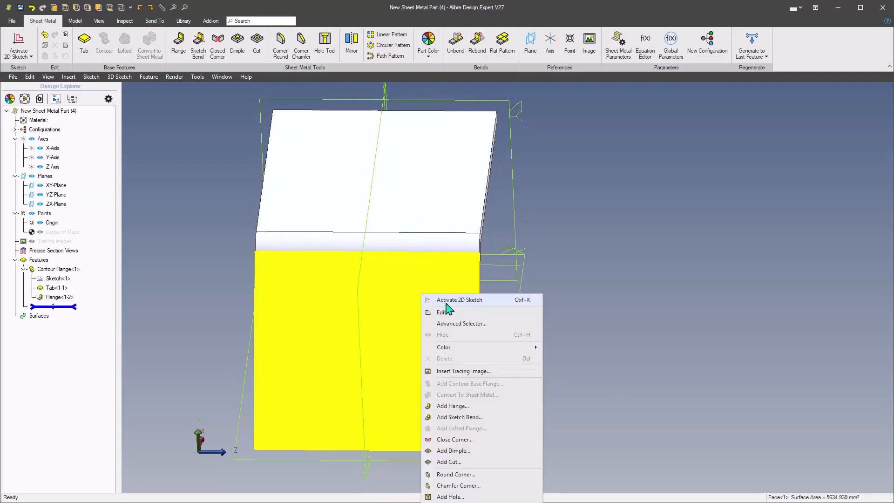
{"action": "left_click", "coordinate": [443, 299]}
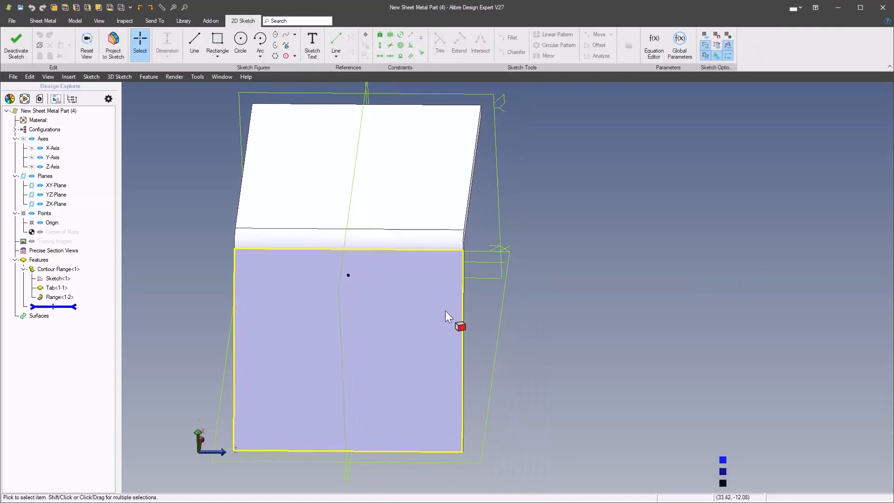
- Try to project the sloping face's side edge into the sketch without maintaining associativity
{"action": "left_click", "coordinate": [461, 304]}
{"action": "left_click", "coordinate": [604, 279]}
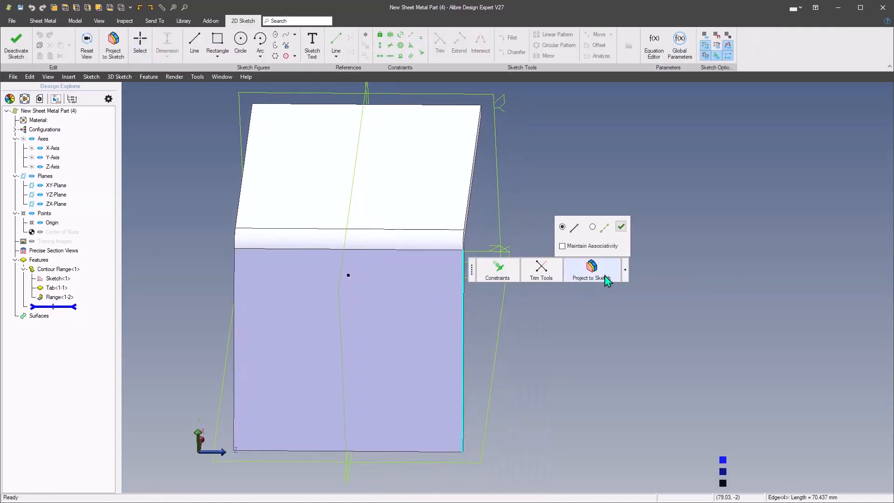
{"action": "left_click", "coordinate": [621, 227]}
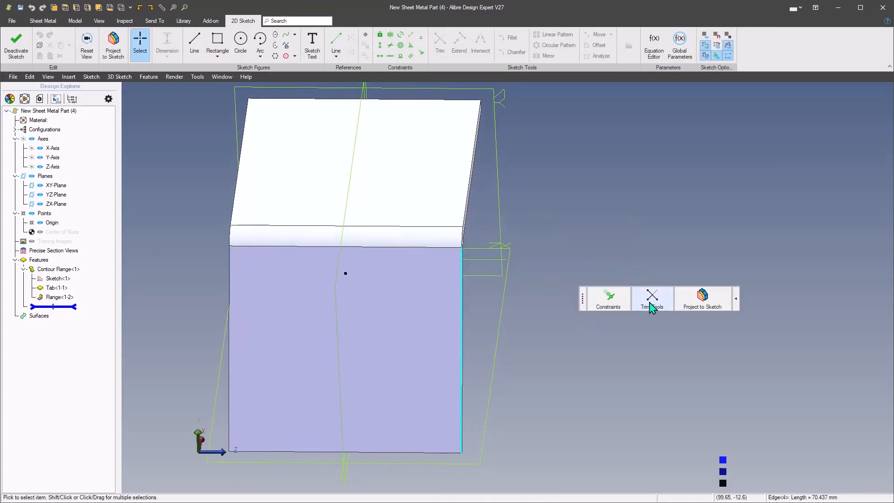
- Sketch two connected lines beside the sloping face's side edge: a long slanted line and a short nearly horizontal one at its lower end
{"action": "left_click", "coordinate": [562, 358]}
{"action": "left_click", "coordinate": [559, 331]}
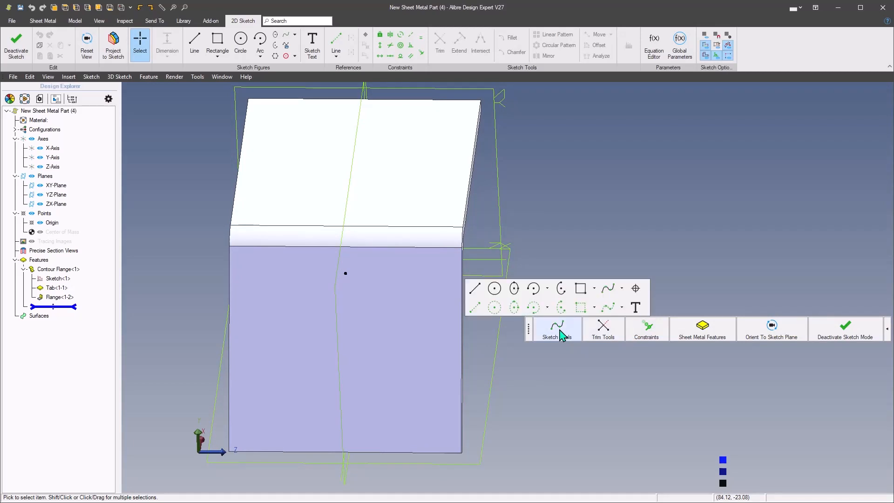
{"action": "left_click", "coordinate": [475, 288]}
{"action": "left_click", "coordinate": [475, 255]}
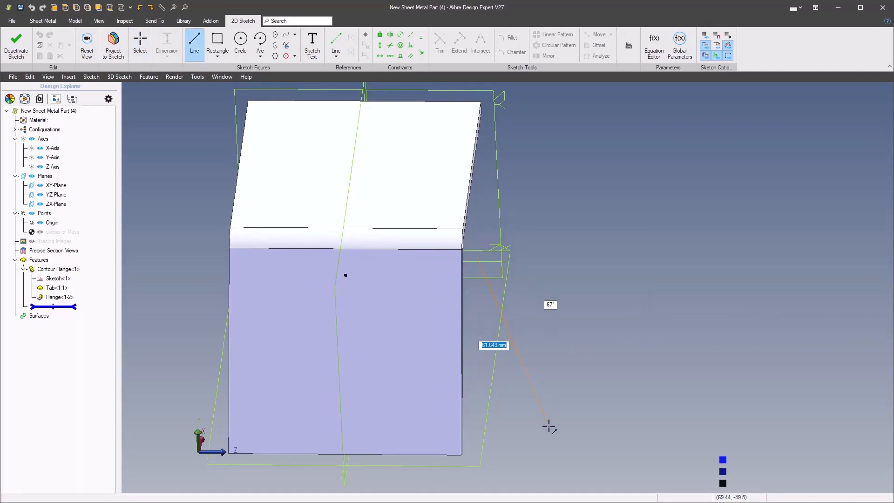
{"action": "left_click", "coordinate": [547, 442]}
{"action": "left_click", "coordinate": [479, 448]}
{"action": "right_click", "coordinate": [563, 374]}
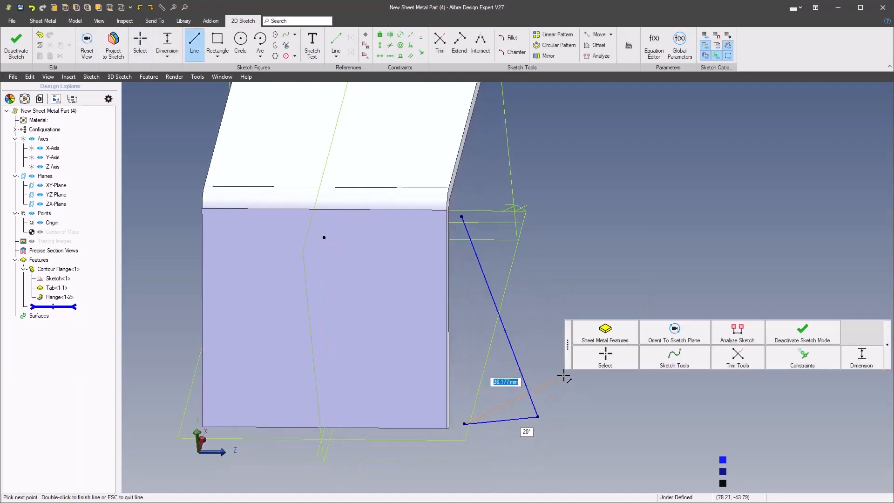
{"action": "left_click", "coordinate": [587, 358]}
- Project the sloping face's side edge into the sketch without maintaining associativity
{"action": "scroll", "coordinate": [464, 338], "scroll_direction": "up", "scroll_amount": 2}
{"action": "left_click", "coordinate": [451, 356]}
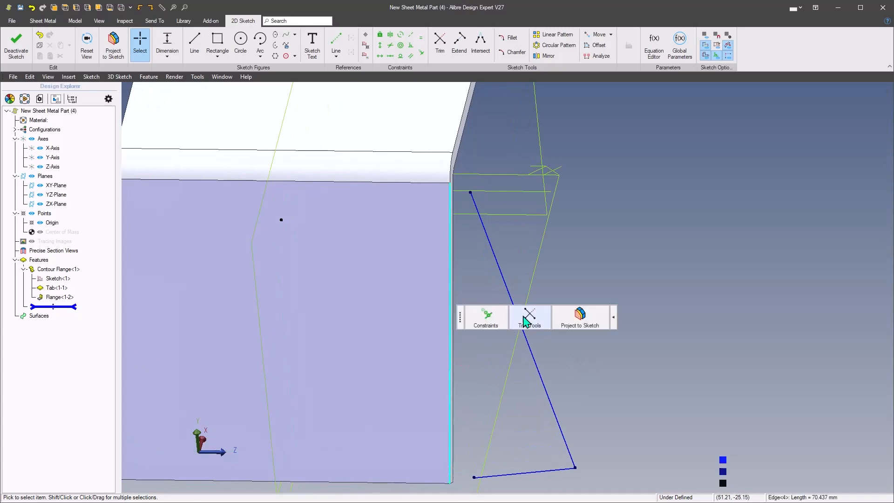
{"action": "left_click", "coordinate": [567, 321]}
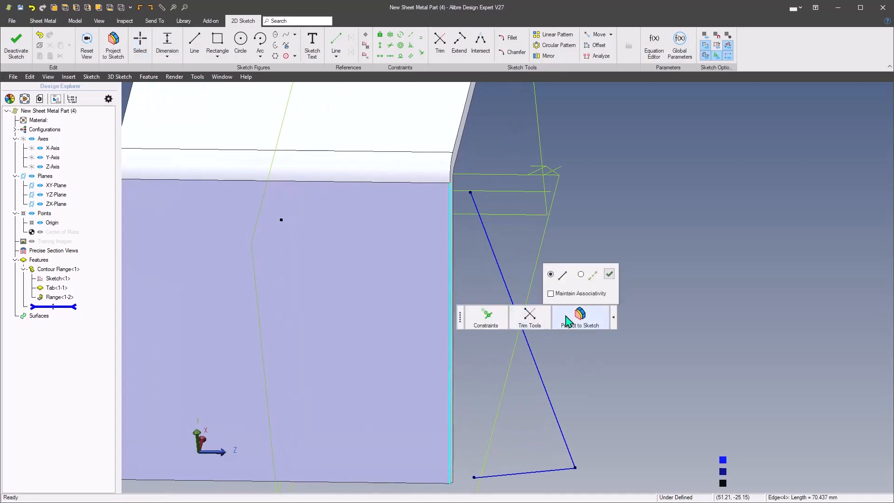
{"action": "left_click", "coordinate": [609, 274]}
- Make the free ends of the two sketched lines coincident with the lower and upper ends of the projected edge
{"action": "right_click", "coordinate": [625, 315]}
{"action": "left_click", "coordinate": [787, 291]}
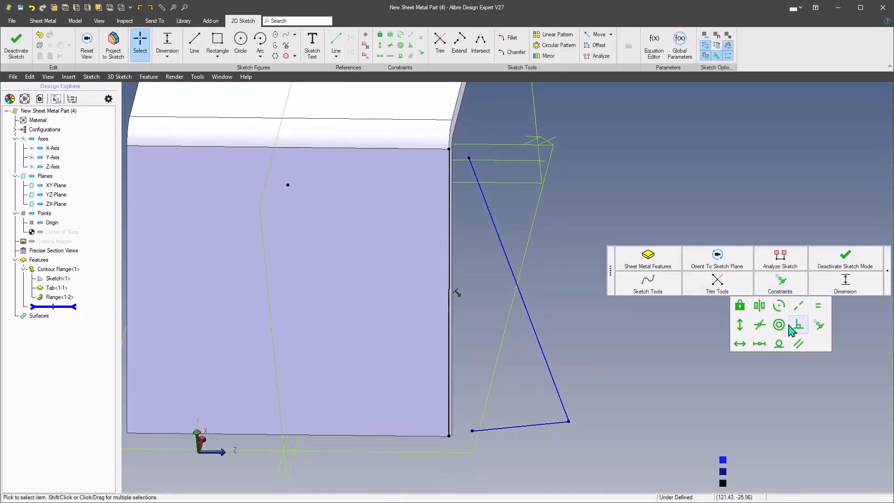
{"action": "left_click", "coordinate": [821, 325]}
{"action": "scroll", "coordinate": [480, 415], "scroll_direction": "up", "scroll_amount": 3}
{"action": "left_click", "coordinate": [483, 410]}
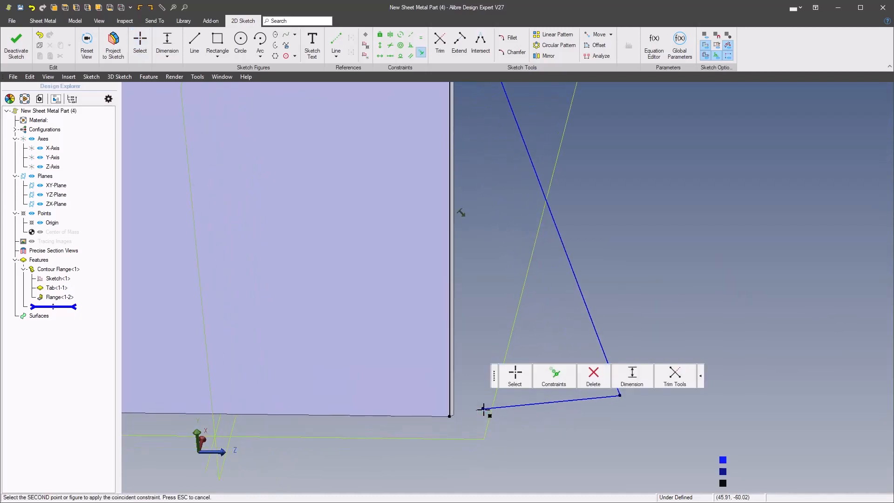
{"action": "left_click", "coordinate": [449, 417]}
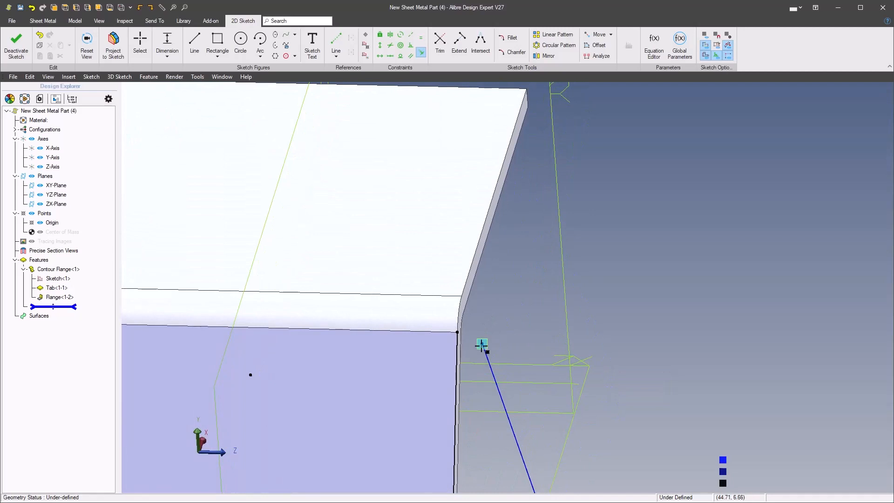
{"action": "left_click", "coordinate": [482, 345]}
{"action": "left_click", "coordinate": [458, 332]}
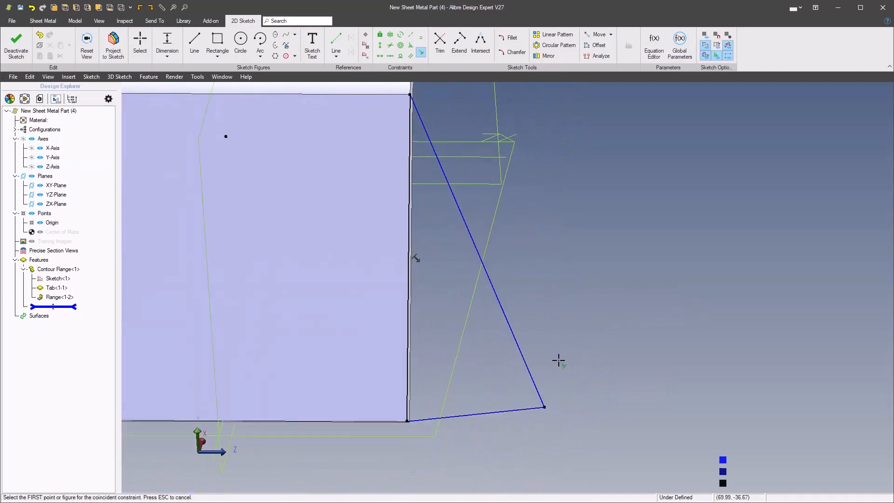
{"action": "right_click", "coordinate": [558, 361]}
{"action": "left_click", "coordinate": [593, 333]}
- Constrain the short lower line of the triangle to be horizontal
{"action": "right_click", "coordinate": [501, 399]}
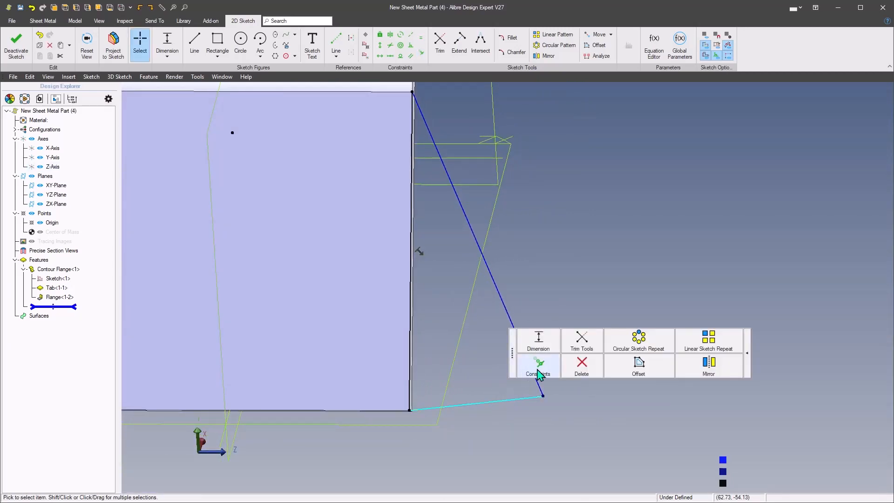
{"action": "left_click", "coordinate": [539, 370]}
{"action": "left_click", "coordinate": [506, 416]}
- Dimension the angle between the slanted line and the projected edge, and set it to 13°
{"action": "right_click", "coordinate": [548, 387]}
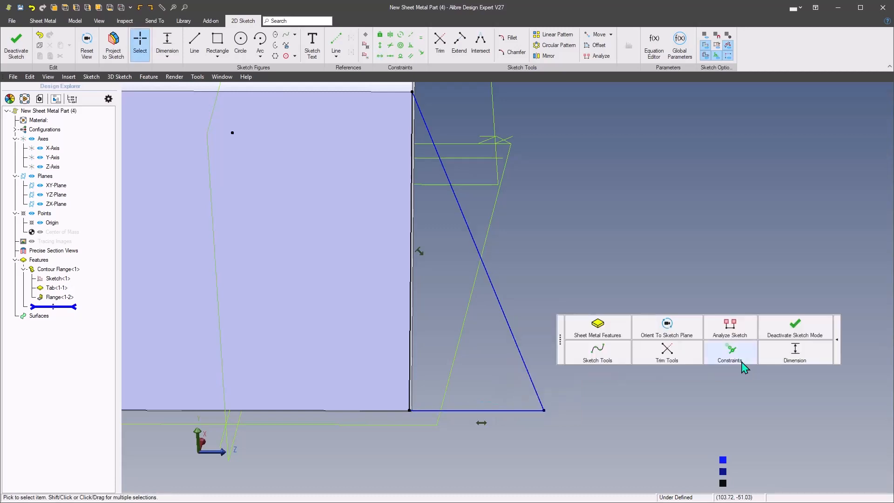
{"action": "left_click", "coordinate": [778, 355]}
{"action": "left_click", "coordinate": [524, 374]}
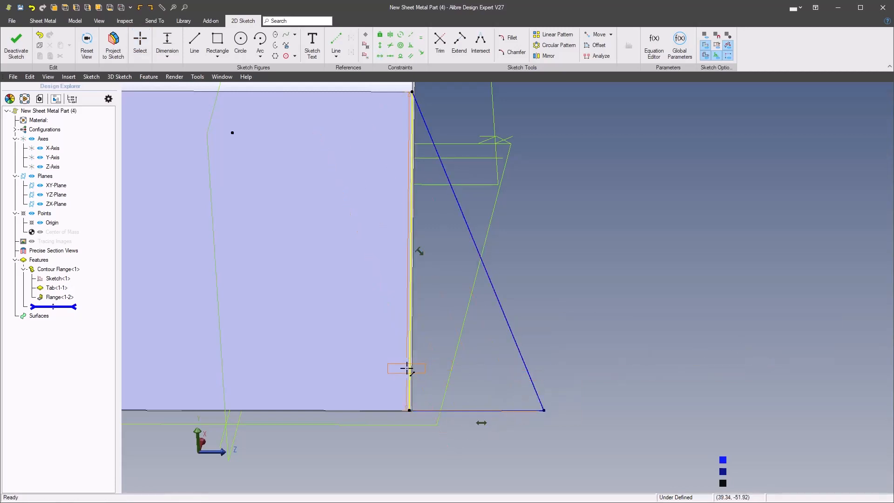
{"action": "left_click", "coordinate": [465, 448]}
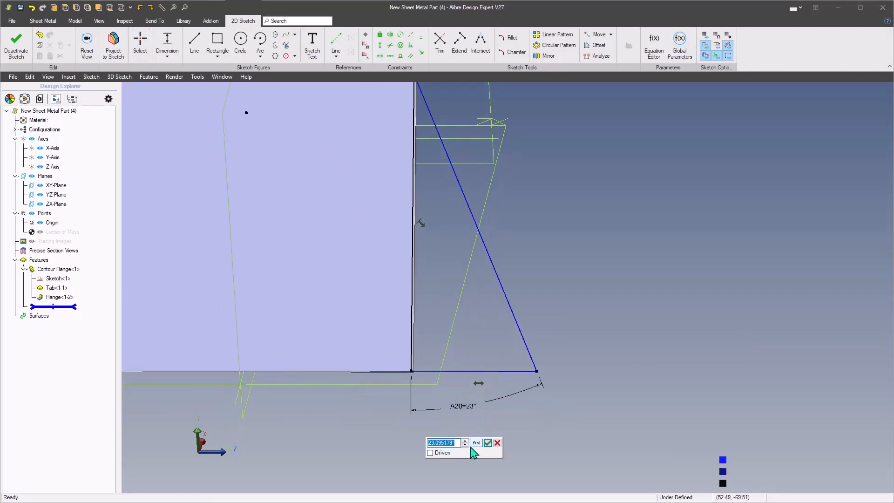
{"action": "type", "text": "23"}
{"action": "key", "text": "Return"}
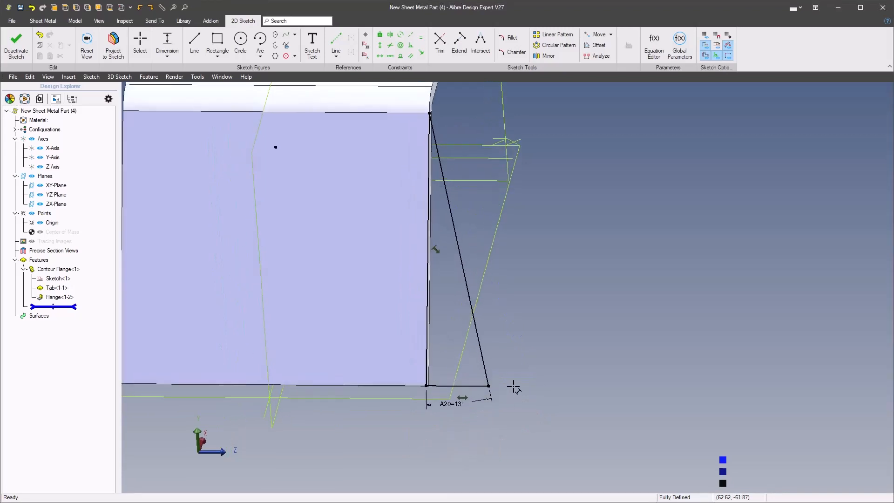
- Create a sheet metal tab from the triangular sketch to widen one side of the sloping flange
{"action": "key", "text": "space"}
{"action": "mouse_move", "coordinate": [566, 329]}
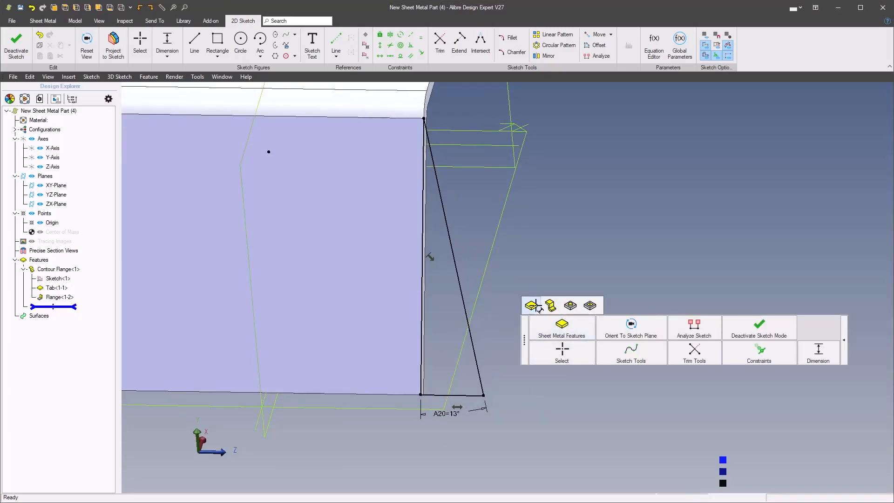
{"action": "left_click", "coordinate": [532, 306]}
{"action": "left_click", "coordinate": [385, 206]}
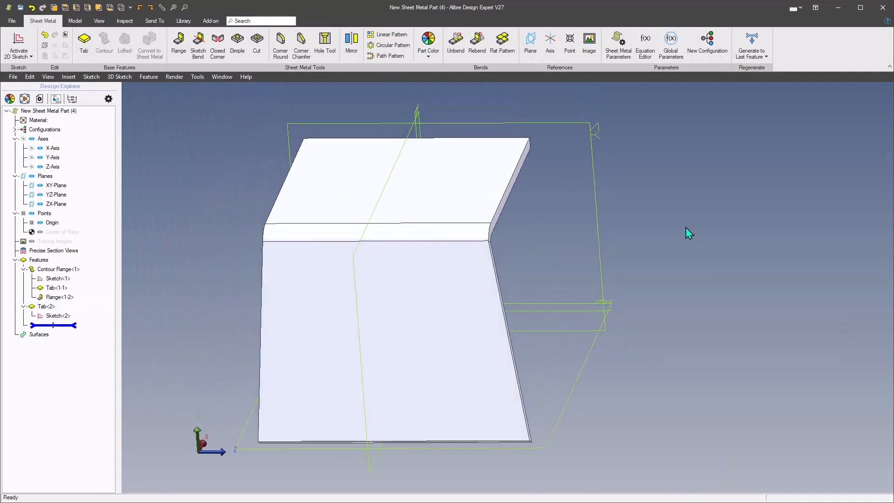
- Mirror the triangular tab about the XY-Plane
{"action": "left_click", "coordinate": [352, 42]}
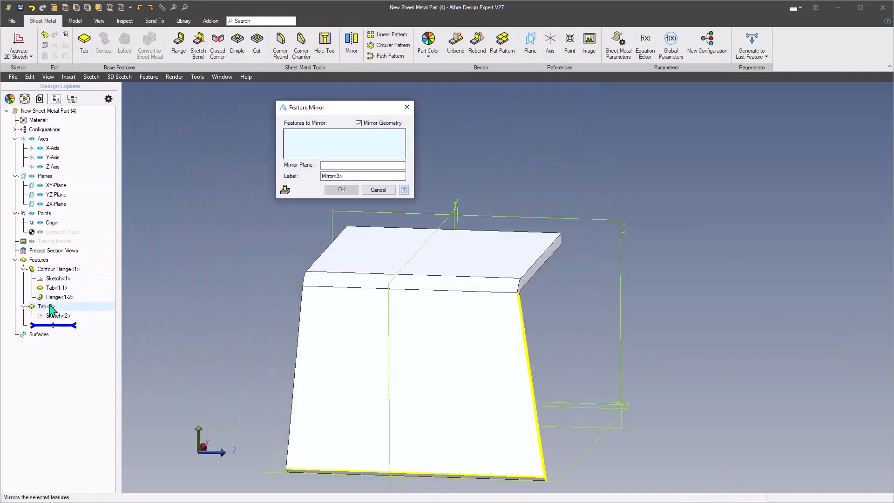
{"action": "left_click", "coordinate": [47, 306]}
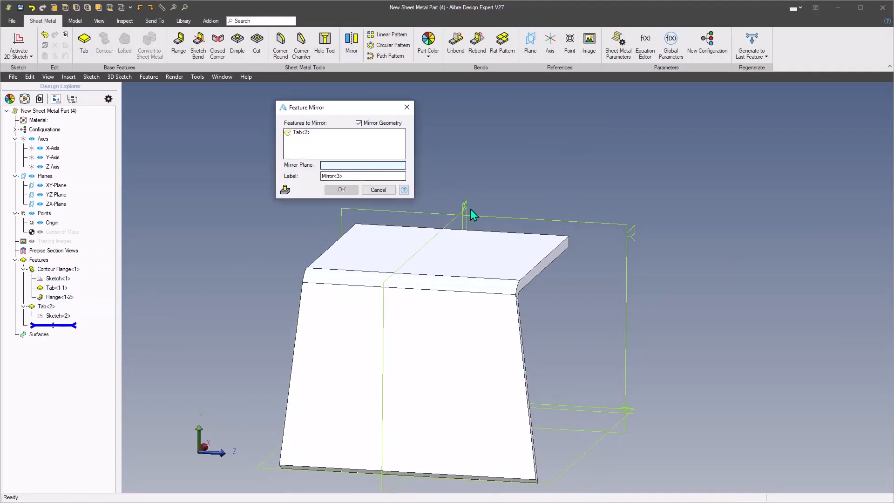
{"action": "left_click", "coordinate": [457, 220]}
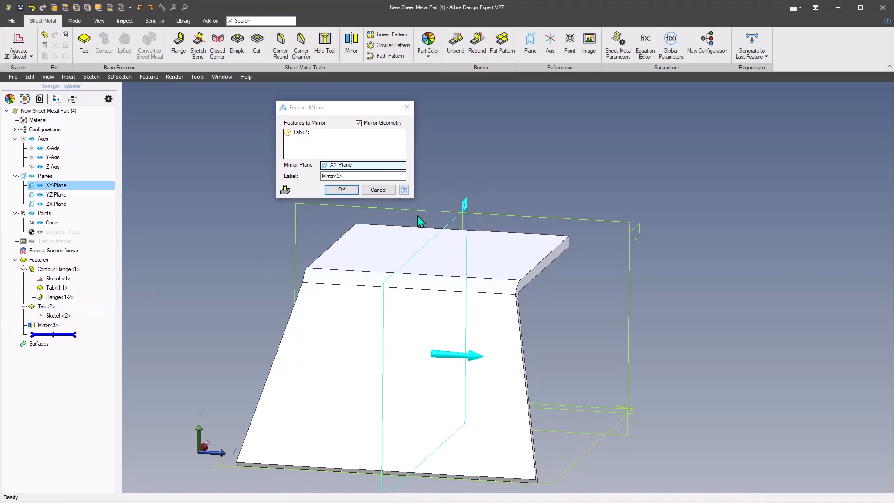
{"action": "left_click", "coordinate": [341, 190]}
- Check the length of the sloping flange's lower edge against the overall width in the hanger drawing image
{"action": "scroll", "coordinate": [516, 424], "scroll_direction": "up", "scroll_amount": 5}
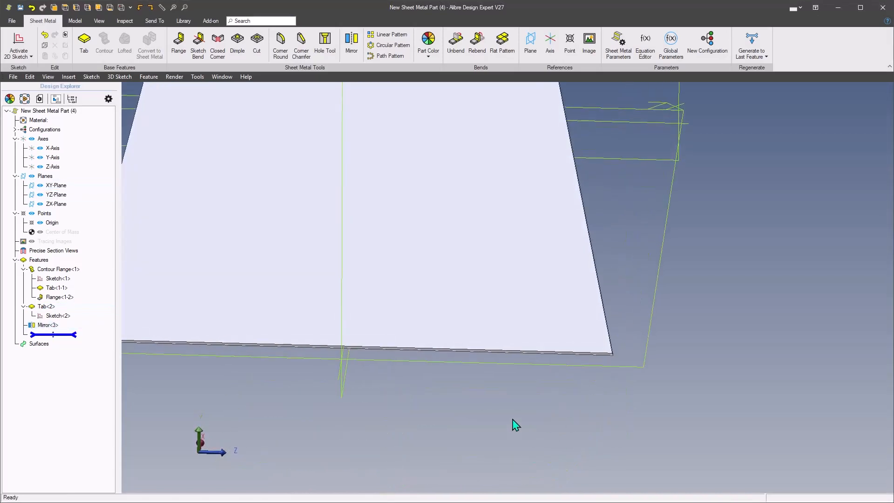
{"action": "left_click", "coordinate": [508, 351]}
{"action": "scroll", "coordinate": [509, 381], "scroll_direction": "down", "scroll_amount": 2}
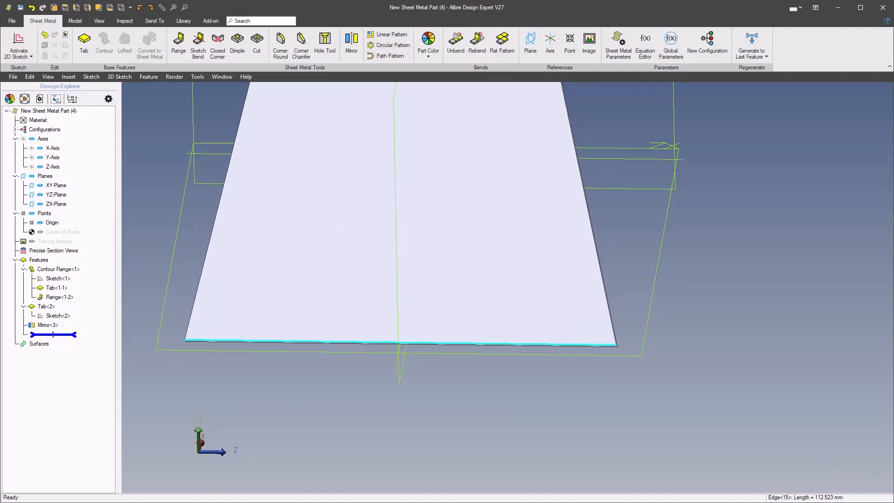
{"action": "key", "text": "alt+Tab"}
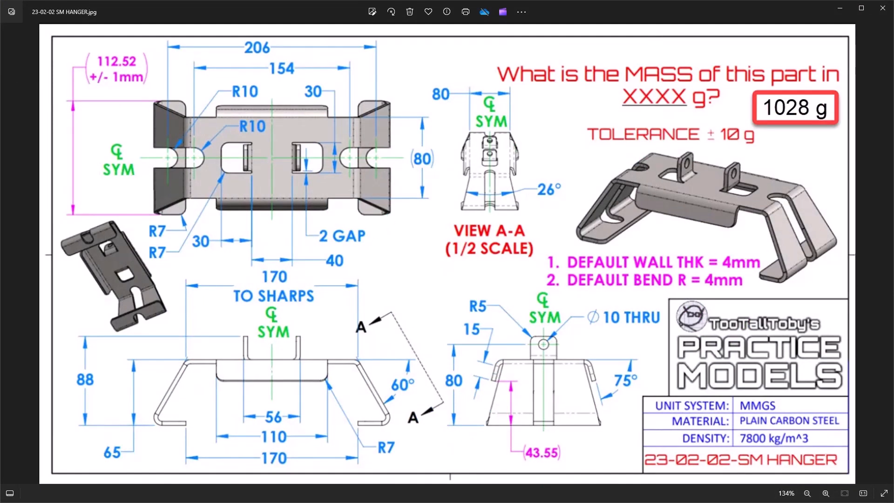
{"action": "key", "text": "alt+Tab"}
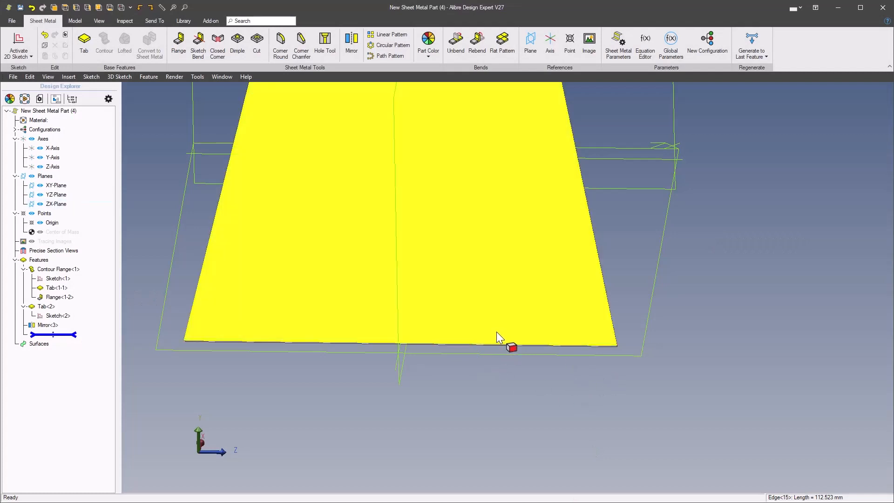
- Examine the part's side profile around the lower end of the sloping flange
{"action": "middle_click_drag", "start_coordinate": [496, 331], "coordinate": [499, 388]}
{"action": "scroll", "coordinate": [547, 294], "scroll_direction": "down", "scroll_amount": 2}
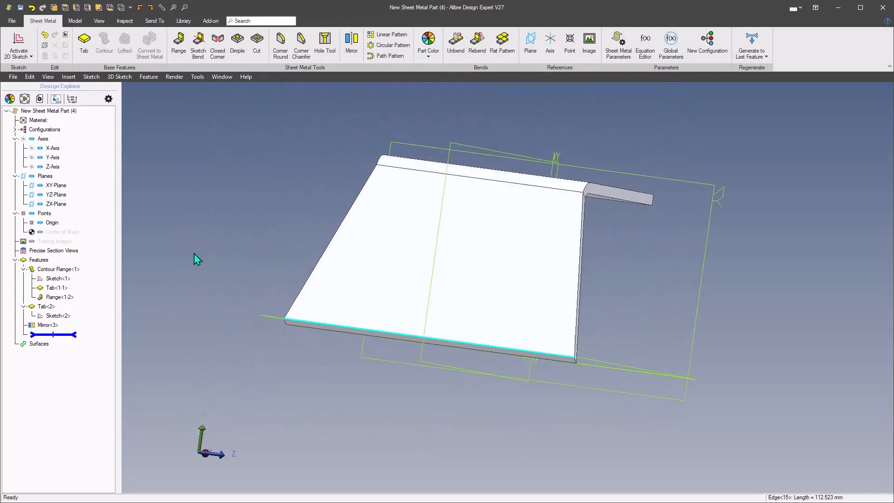
{"action": "left_click", "coordinate": [226, 247]}
{"action": "middle_click_drag", "start_coordinate": [225, 247], "coordinate": [246, 236]}
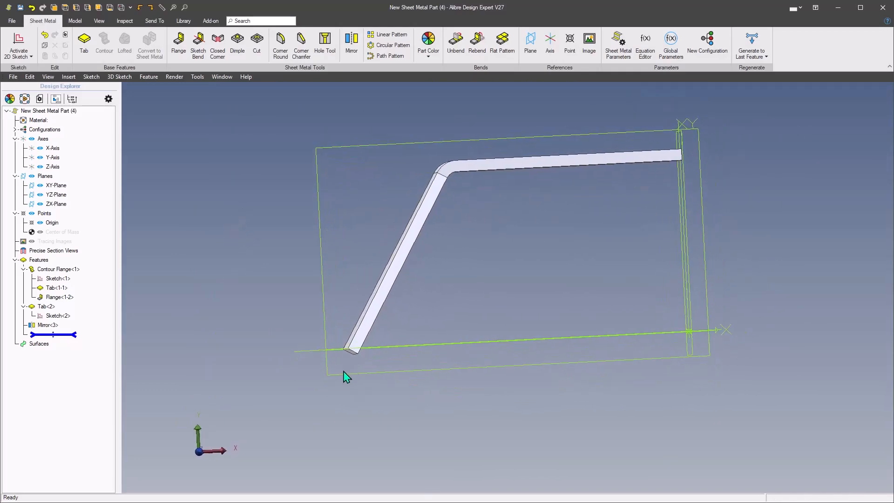
{"action": "middle_click_drag", "start_coordinate": [325, 332], "coordinate": [321, 340]}
{"action": "scroll", "coordinate": [323, 355], "scroll_direction": "up", "scroll_amount": 3}
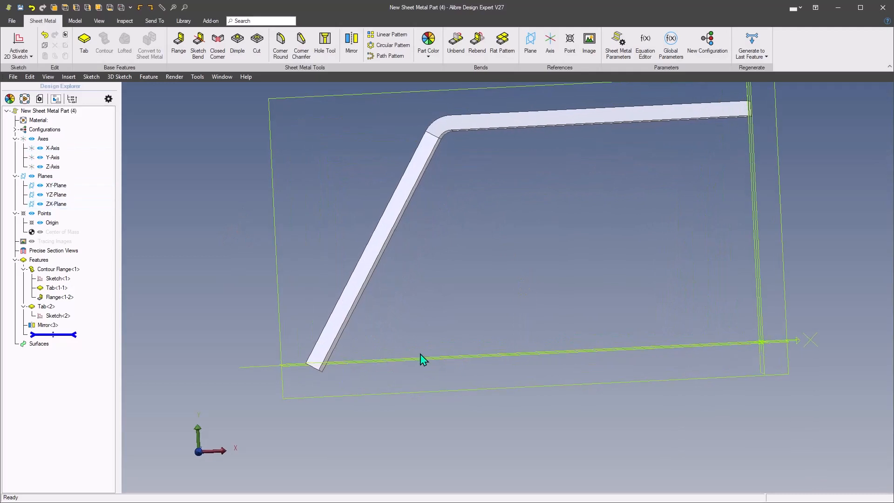
{"action": "scroll", "coordinate": [438, 358], "scroll_direction": "down", "scroll_amount": 2}
{"action": "middle_click_drag", "start_coordinate": [310, 292], "coordinate": [344, 321]}
{"action": "scroll", "coordinate": [469, 294], "scroll_direction": "up", "scroll_amount": 1}
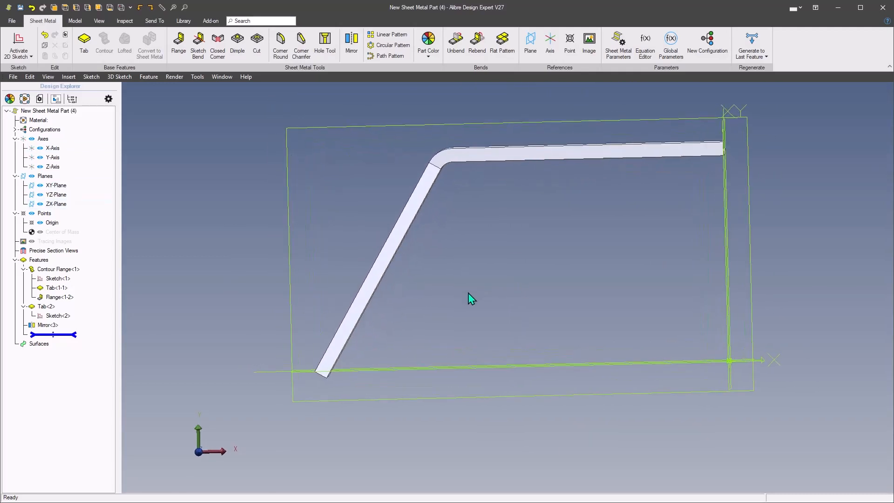
{"action": "middle_click_drag", "start_coordinate": [468, 292], "coordinate": [277, 188]}
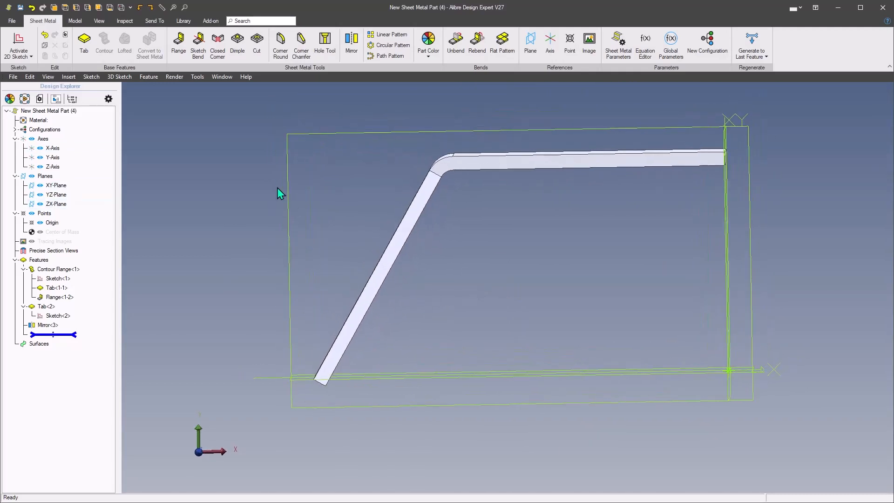
- Start a flange on the inner lower edge of the sloping flange with a leg length of 45 mm
{"action": "left_click", "coordinate": [177, 50]}
{"action": "scroll", "coordinate": [442, 307], "scroll_direction": "up", "scroll_amount": 5}
{"action": "middle_click_drag", "start_coordinate": [428, 337], "coordinate": [402, 317]}
{"action": "left_click", "coordinate": [394, 293]}
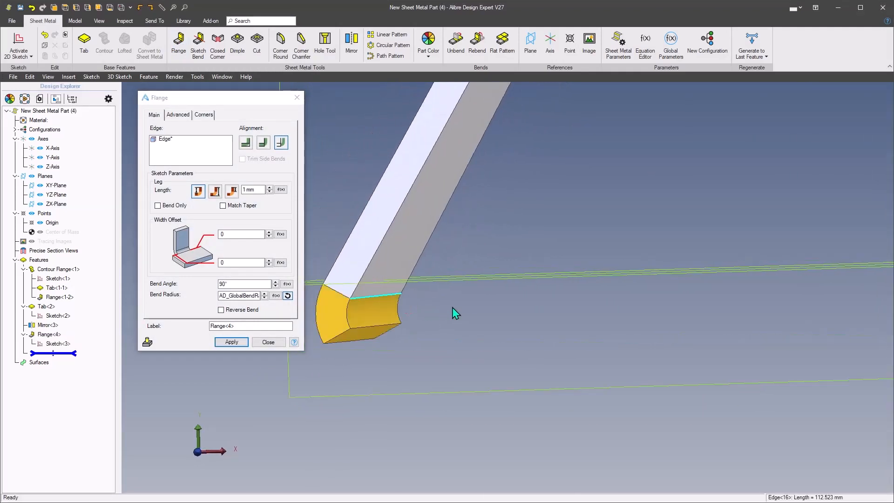
{"action": "middle_click_drag", "start_coordinate": [453, 308], "coordinate": [459, 281]}
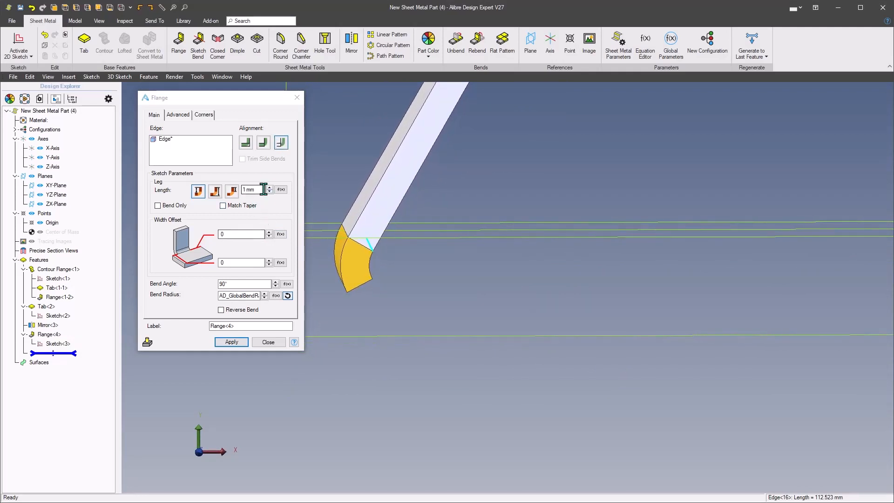
{"action": "left_click", "coordinate": [264, 189]}
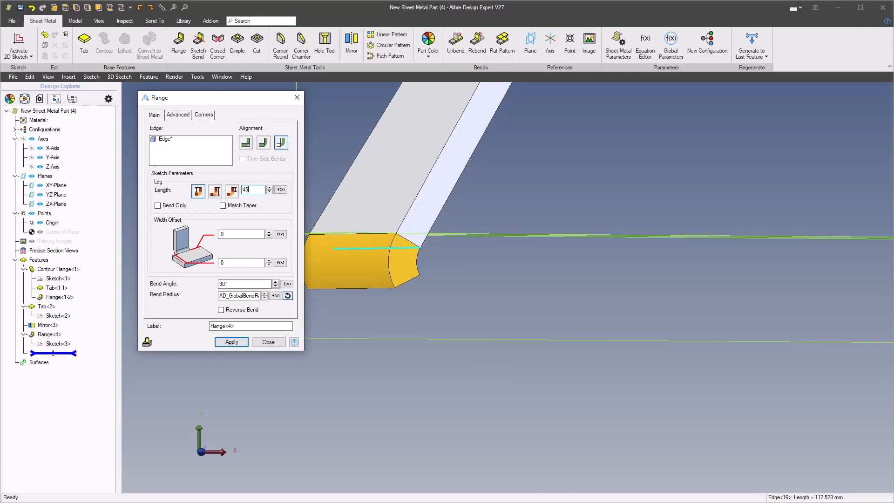
{"action": "key", "text": "Tab"}
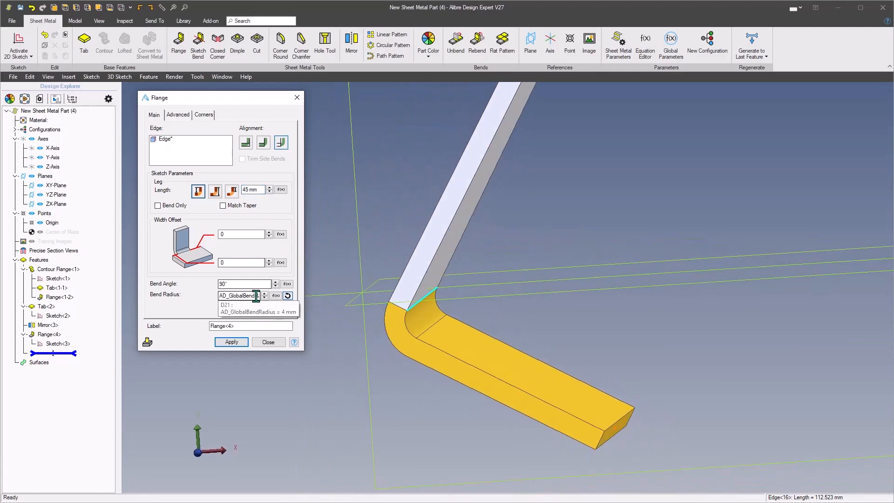
- Set the flange's bend angle to 120° with Inside alignment and create it
{"action": "left_click_drag", "start_coordinate": [248, 284], "coordinate": [195, 284]}
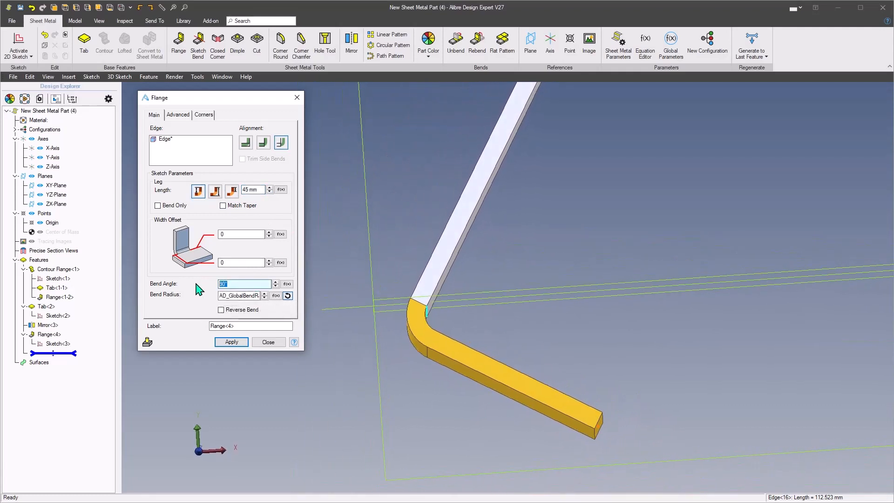
{"action": "key", "text": "Tab"}
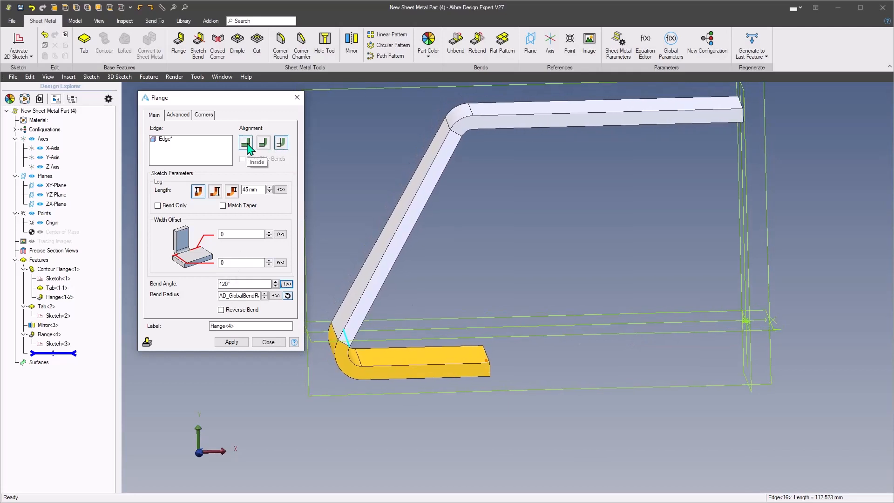
{"action": "left_click", "coordinate": [263, 141]}
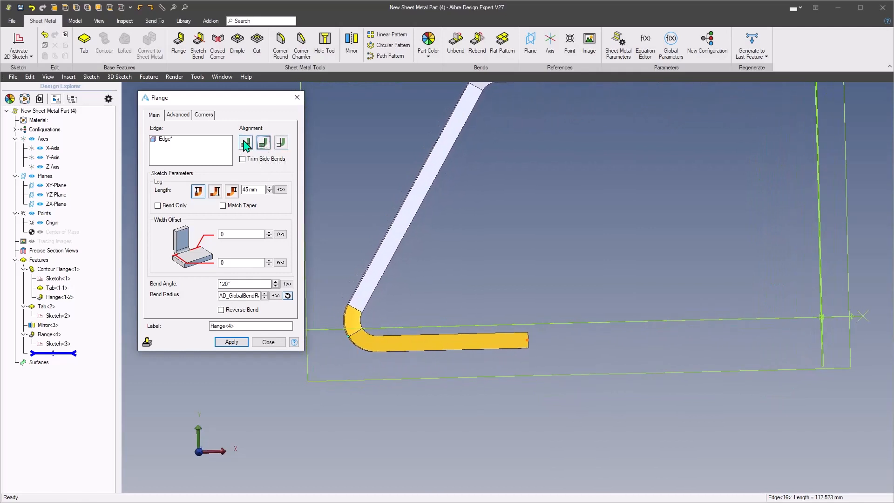
{"action": "left_click", "coordinate": [244, 142]}
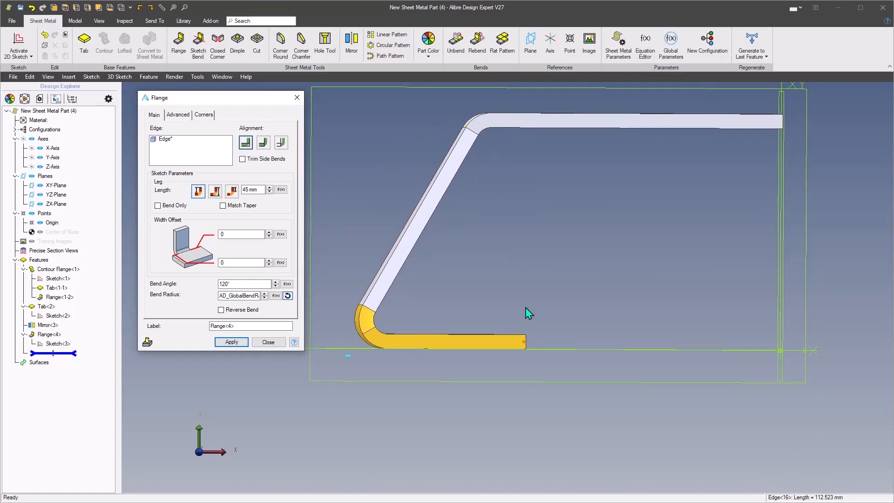
{"action": "left_click", "coordinate": [232, 343]}
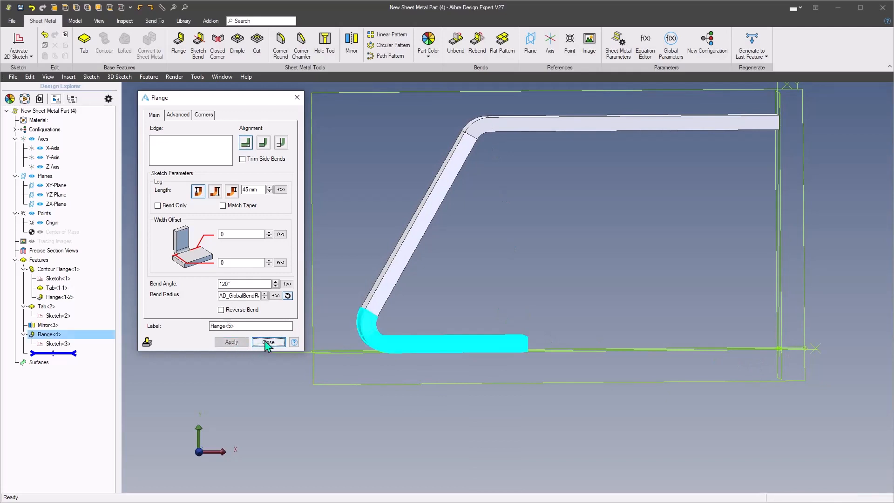
{"action": "left_click", "coordinate": [268, 342]}
- Sketch a rectangle on the bottom flange's underside, overlapping its free end, with the side nearest the bend about 89 mm from the origin
{"action": "scroll", "coordinate": [529, 267], "scroll_direction": "up", "scroll_amount": 4}
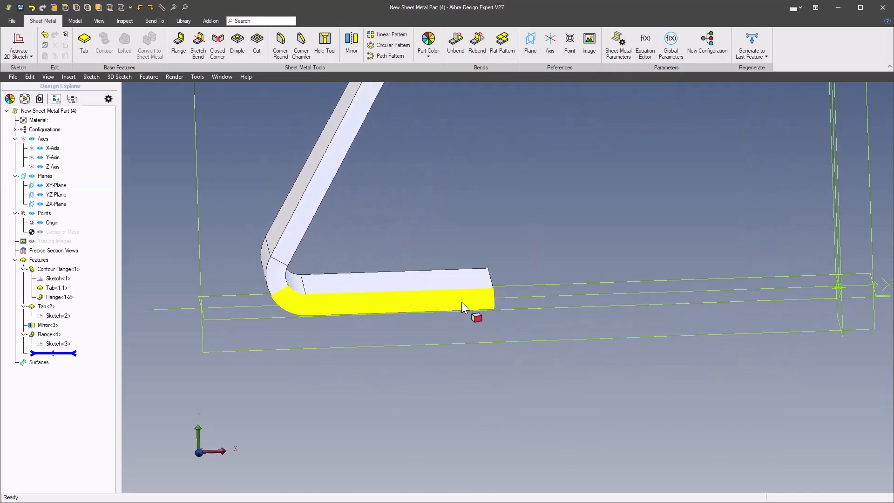
{"action": "scroll", "coordinate": [462, 302], "scroll_direction": "down", "scroll_amount": 2}
{"action": "middle_click_drag", "start_coordinate": [469, 325], "coordinate": [500, 356]}
{"action": "scroll", "coordinate": [480, 316], "scroll_direction": "up", "scroll_amount": 2}
{"action": "mouse_move", "coordinate": [451, 410]}
{"action": "middle_mouse_down"}
{"action": "mouse_move", "coordinate": [467, 338]}
{"action": "mouse_move", "coordinate": [444, 272]}
{"action": "middle_mouse_up"}
{"action": "right_click", "coordinate": [443, 273]}
{"action": "left_click", "coordinate": [495, 278]}
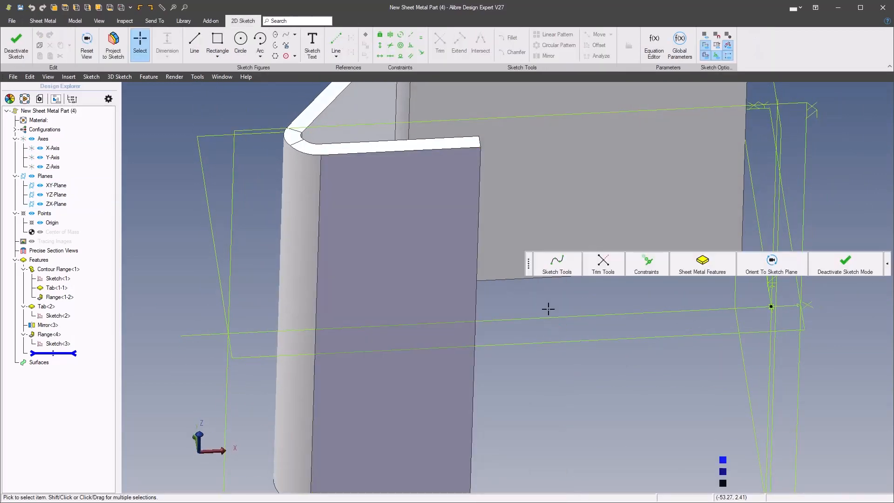
{"action": "mouse_move", "coordinate": [558, 273]}
{"action": "left_click", "coordinate": [580, 224]}
{"action": "middle_click_drag", "start_coordinate": [543, 217], "coordinate": [531, 201]}
{"action": "scroll", "coordinate": [512, 205], "scroll_direction": "down", "scroll_amount": 2}
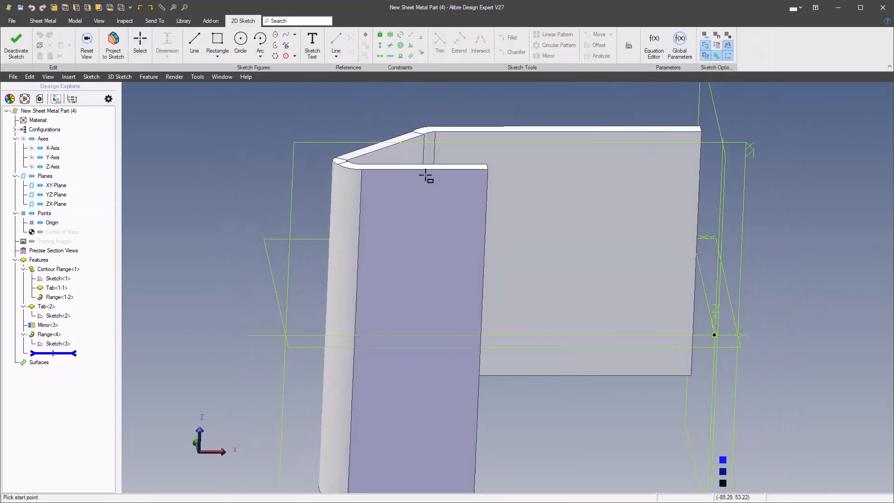
{"action": "left_click", "coordinate": [425, 154]}
{"action": "scroll", "coordinate": [426, 161], "scroll_direction": "down", "scroll_amount": 2}
{"action": "scroll", "coordinate": [433, 396], "scroll_direction": "up", "scroll_amount": 2}
{"action": "left_click", "coordinate": [483, 382]}
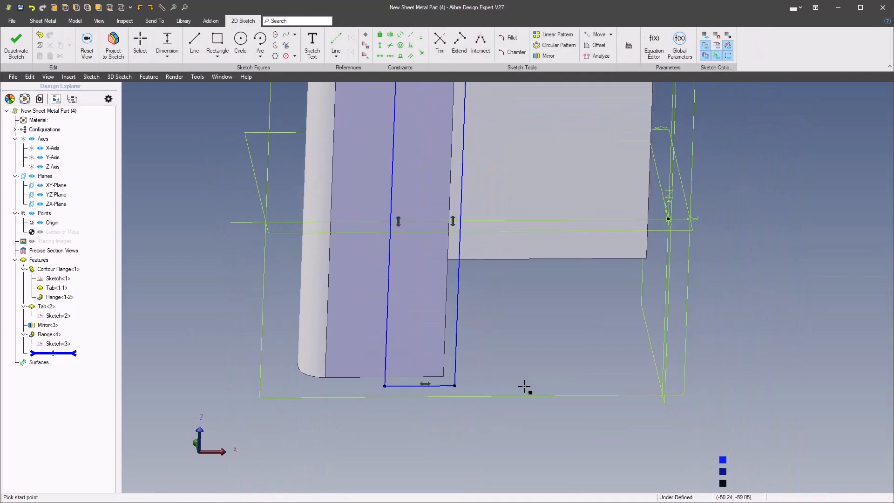
- Dimension the rectangle's side nearest the bend to the origin at 170/2 mm
{"action": "right_click", "coordinate": [531, 361]}
{"action": "left_click", "coordinate": [822, 355]}
{"action": "middle_click_drag", "start_coordinate": [377, 282], "coordinate": [399, 307]}
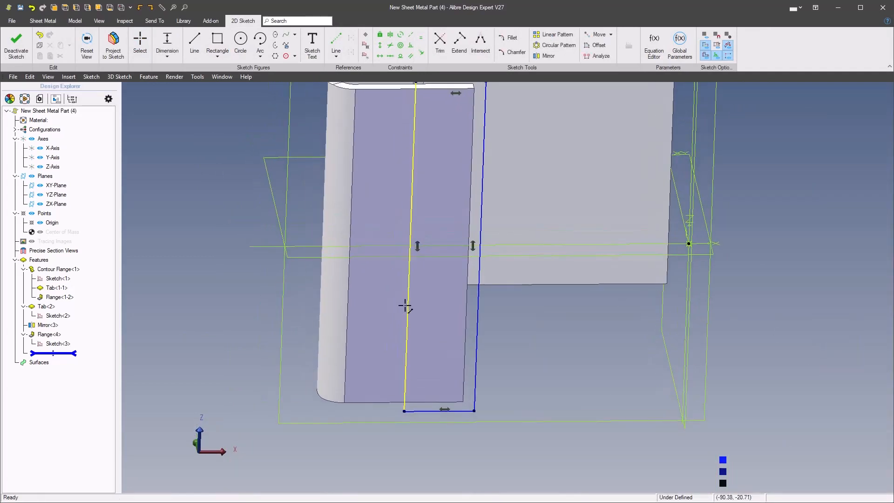
{"action": "left_click", "coordinate": [405, 306]}
{"action": "left_click", "coordinate": [690, 250]}
{"action": "left_click", "coordinate": [606, 346]}
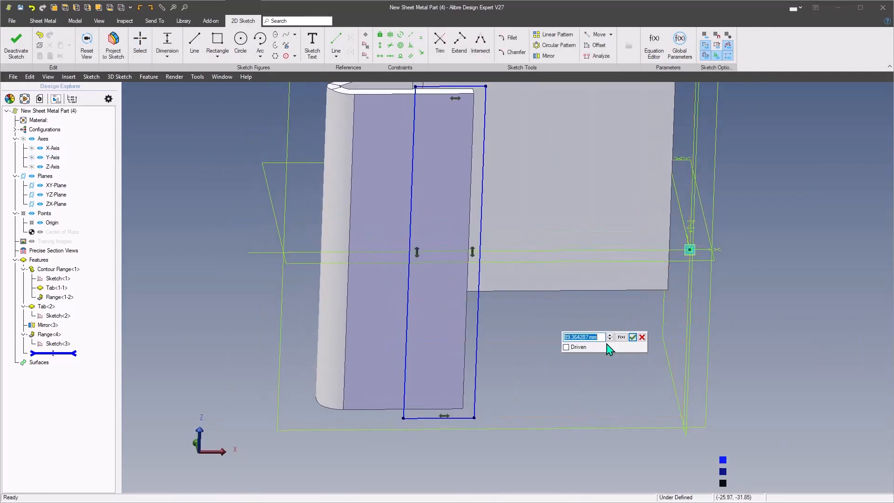
{"action": "type", "text": "170/2"}
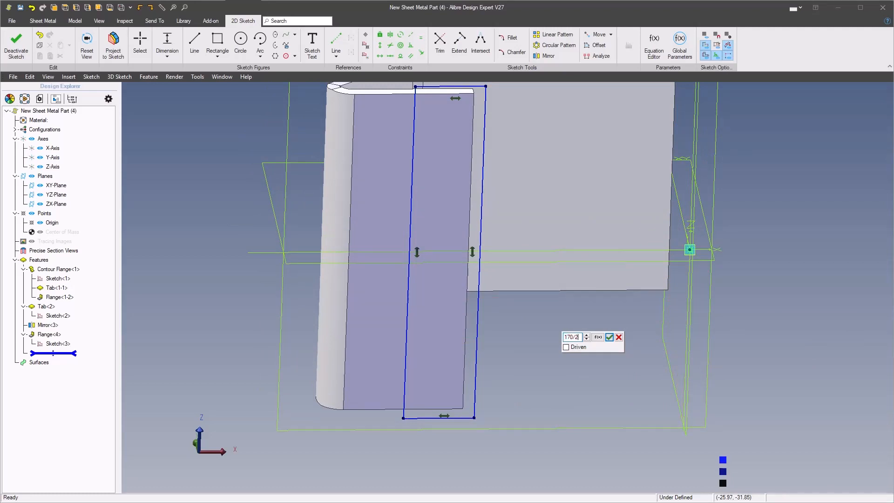
{"action": "key", "text": "Return"}
- Cut away the flange's free end with the rectangle sketch to a depth of AD_Thickness
{"action": "scroll", "coordinate": [606, 340], "scroll_direction": "down", "scroll_amount": 2}
{"action": "right_click", "coordinate": [575, 342]}
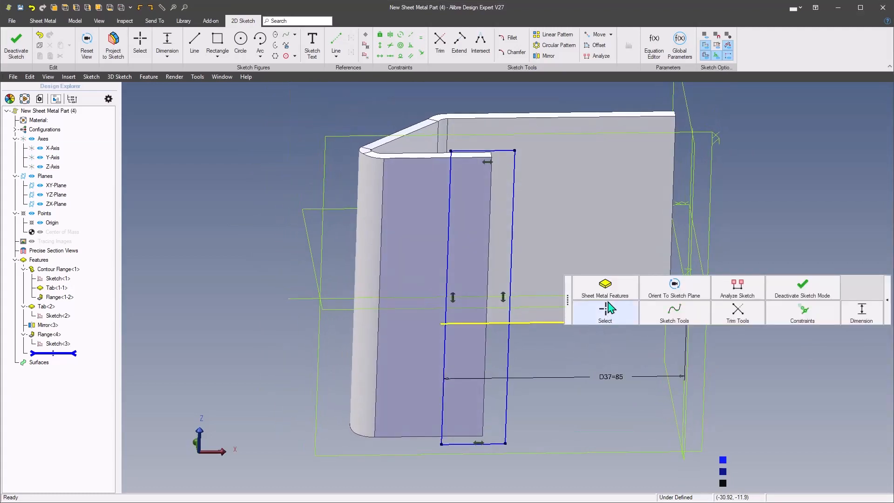
{"action": "mouse_move", "coordinate": [606, 286]}
{"action": "left_click", "coordinate": [633, 274]}
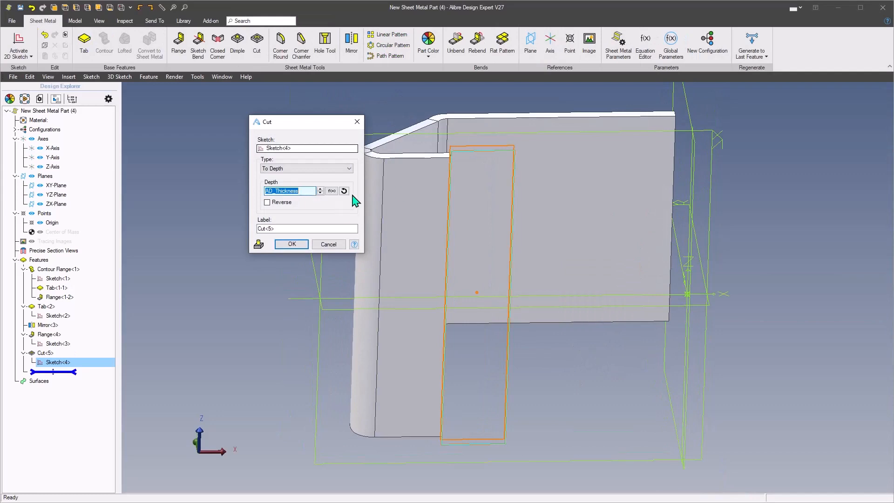
{"action": "left_click", "coordinate": [291, 244]}
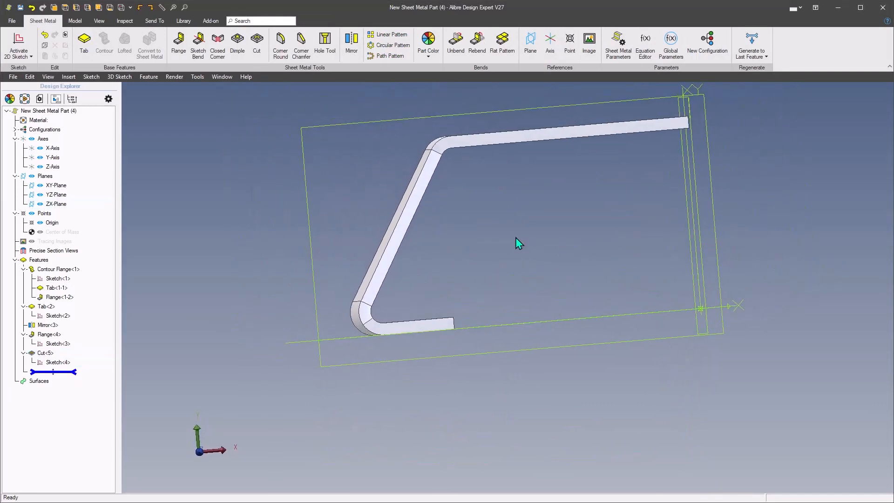
- Measure the distance between the bottom flange's underside and the hanger's top face
{"action": "key", "text": "m"}
{"action": "middle_click_drag", "start_coordinate": [515, 238], "coordinate": [463, 360]}
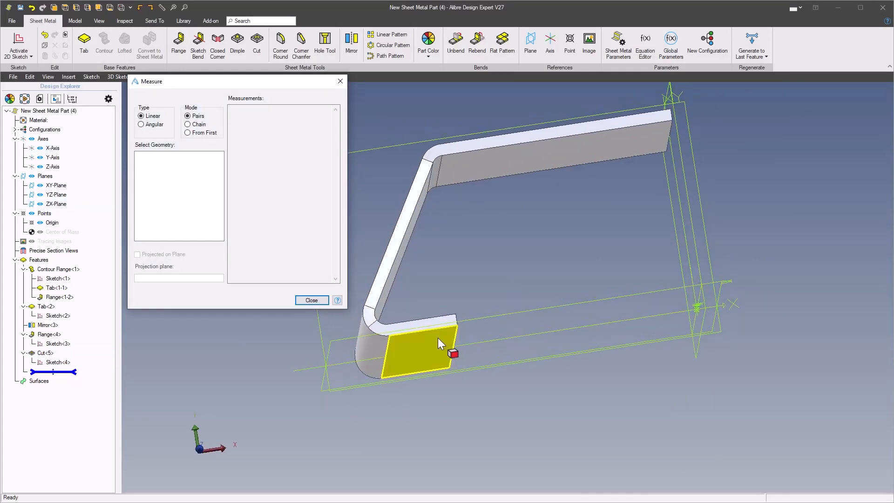
{"action": "left_click", "coordinate": [437, 337]}
{"action": "left_click", "coordinate": [474, 167]}
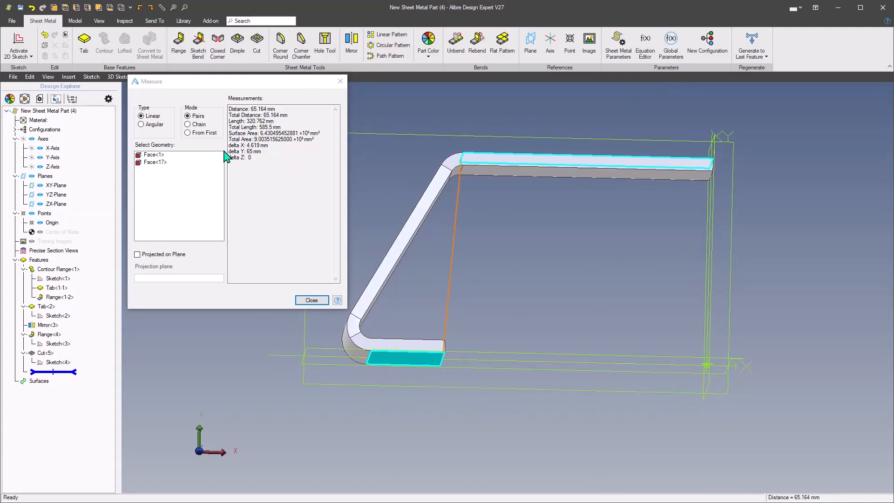
{"action": "left_click_drag", "start_coordinate": [247, 152], "coordinate": [257, 153]}
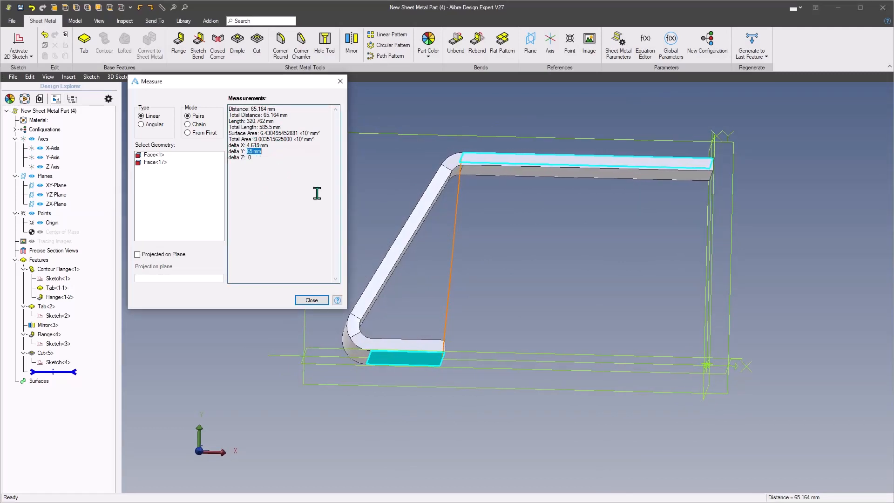
{"action": "left_click", "coordinate": [316, 302]}
- Examine the trimmed bottom flange and the length of its end edge, and compare the part with the 23-02-02 SM HANGER drawing image
{"action": "scroll", "coordinate": [536, 288], "scroll_direction": "down", "scroll_amount": 2}
{"action": "middle_click_drag", "start_coordinate": [304, 243], "coordinate": [334, 266]}
{"action": "scroll", "coordinate": [572, 314], "scroll_direction": "up", "scroll_amount": 3}
{"action": "left_click", "coordinate": [568, 314]}
{"action": "middle_click_drag", "start_coordinate": [563, 314], "coordinate": [546, 312]}
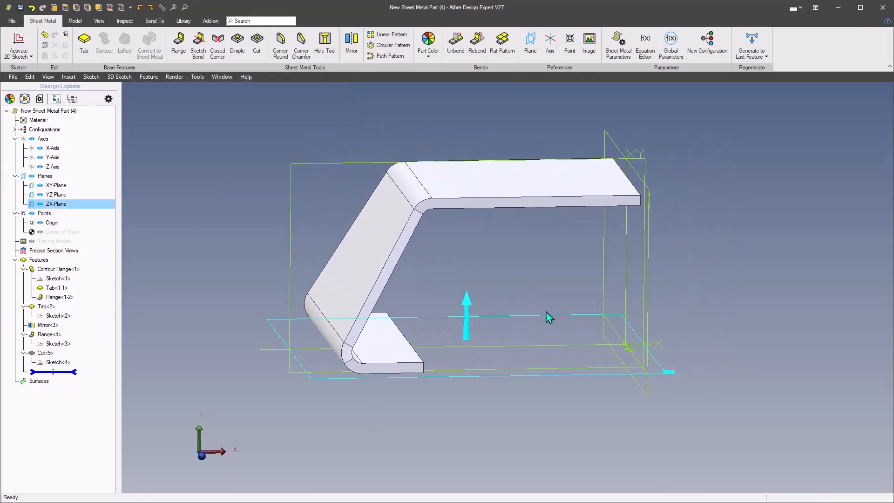
{"action": "left_click", "coordinate": [518, 279]}
{"action": "middle_click_drag", "start_coordinate": [460, 288], "coordinate": [460, 288]}
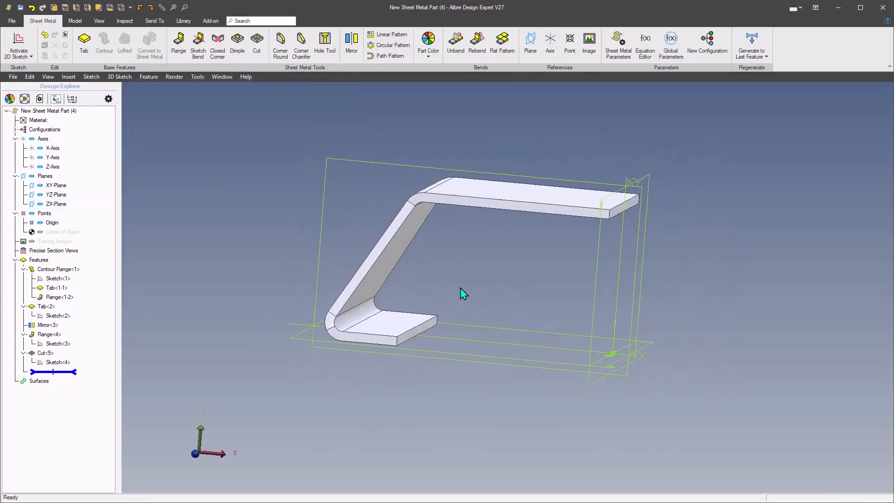
{"action": "scroll", "coordinate": [460, 288], "scroll_direction": "up", "scroll_amount": 5}
{"action": "left_click", "coordinate": [435, 281]}
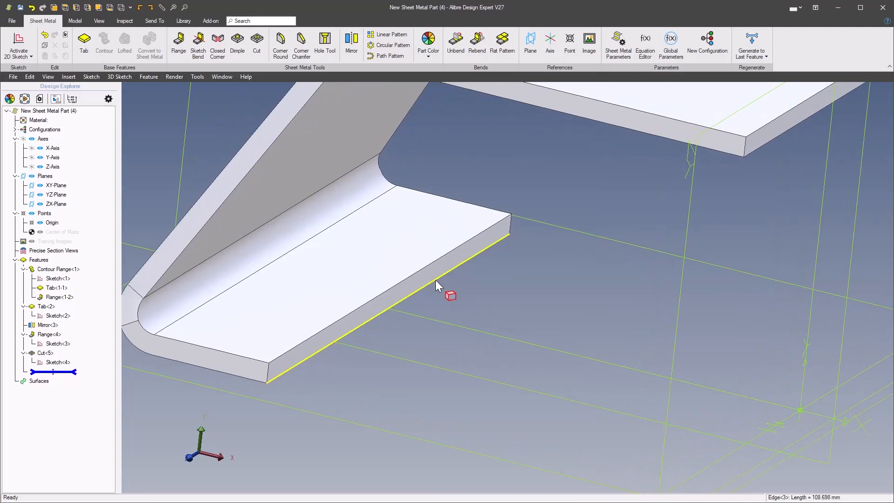
{"action": "scroll", "coordinate": [435, 280], "scroll_direction": "down", "scroll_amount": 3}
{"action": "middle_click_drag", "start_coordinate": [811, 467], "coordinate": [812, 481]}
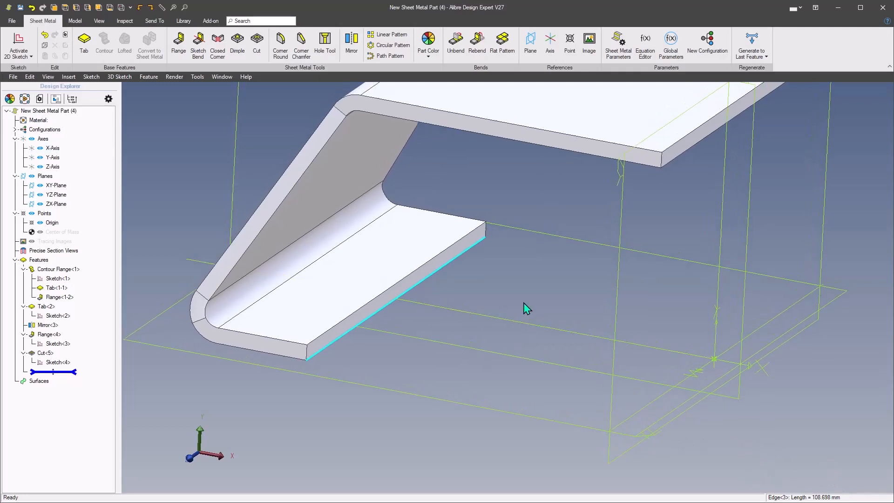
{"action": "left_click", "coordinate": [419, 385]}
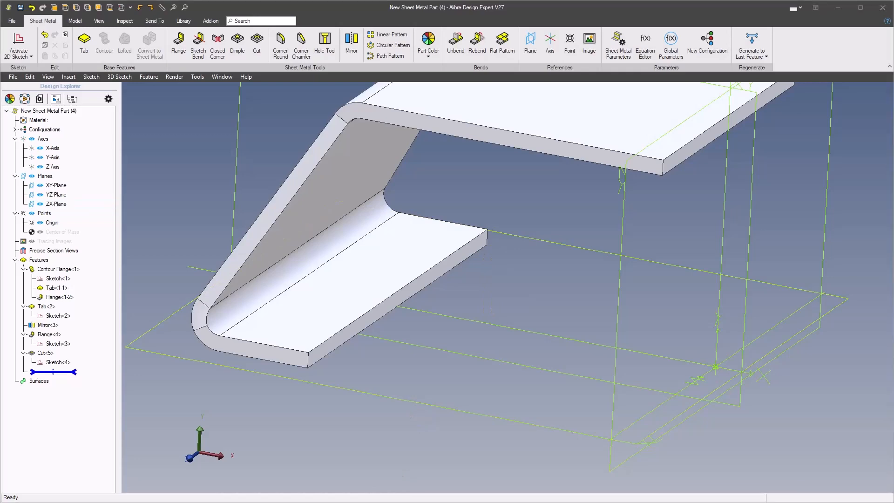
{"action": "key", "text": "alt+Tab"}
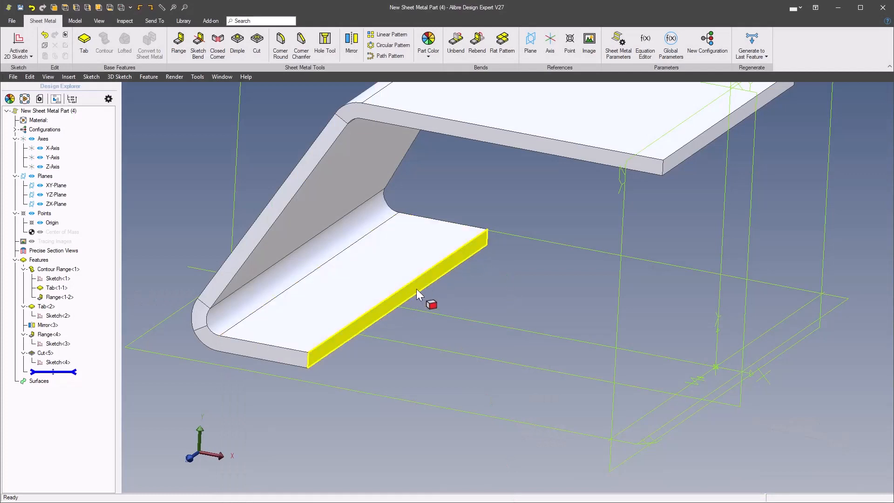
{"action": "middle_click_drag", "start_coordinate": [449, 293], "coordinate": [713, 269]}
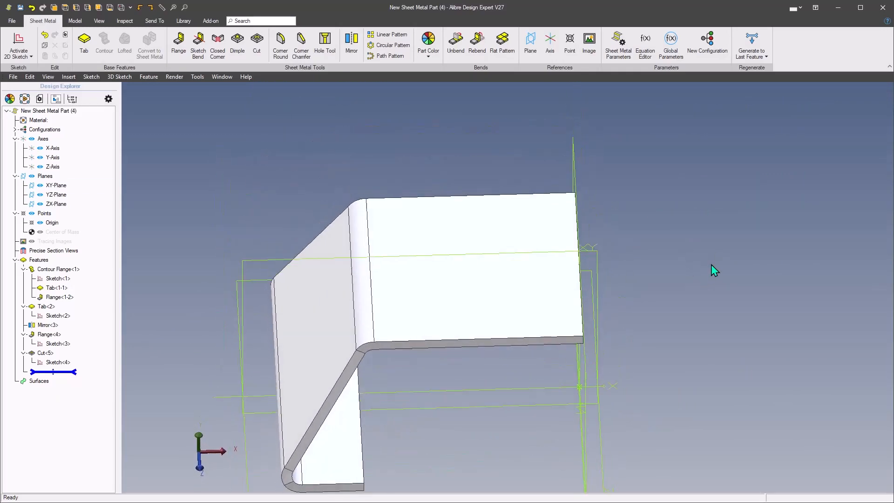
{"action": "key", "text": "alt+Tab"}
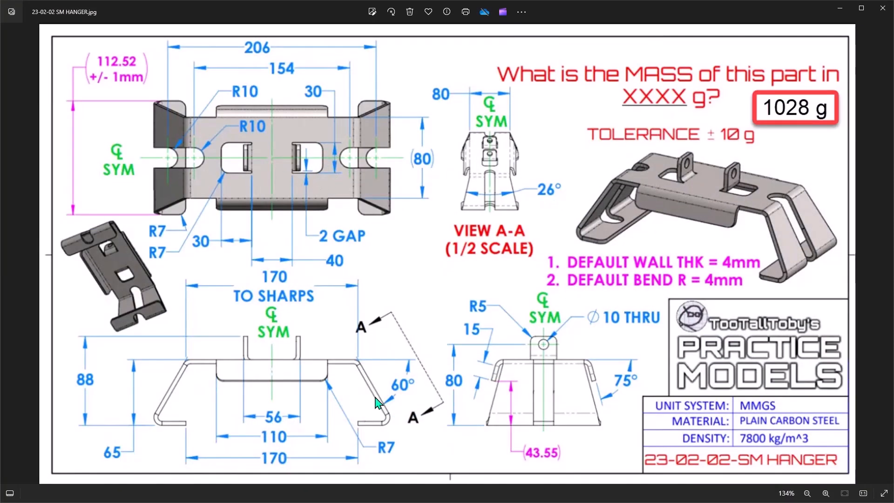
{"action": "key", "text": "alt+Tab"}
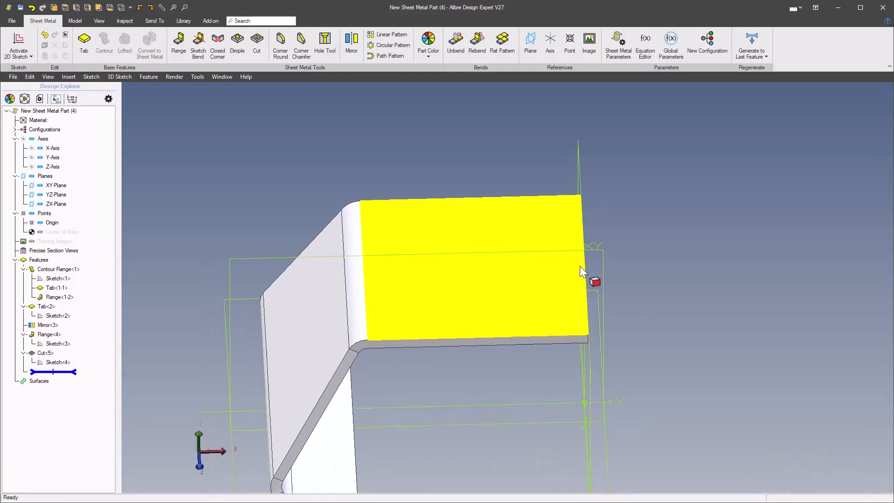
- Sketch a 30 by 30 mm rectangle on the hanger's top face, between the bend and the symmetry edge
{"action": "left_click", "coordinate": [484, 278]}
{"action": "left_click", "coordinate": [456, 206]}
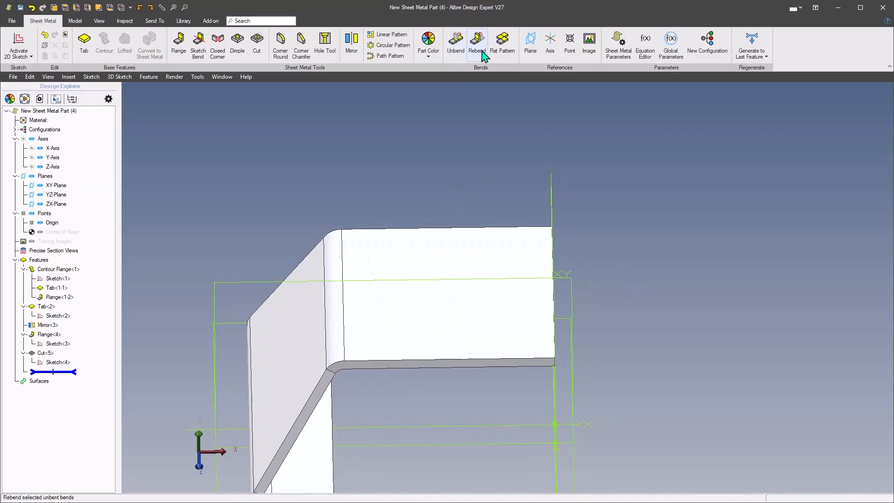
{"action": "scroll", "coordinate": [445, 214], "scroll_direction": "up", "scroll_amount": 1}
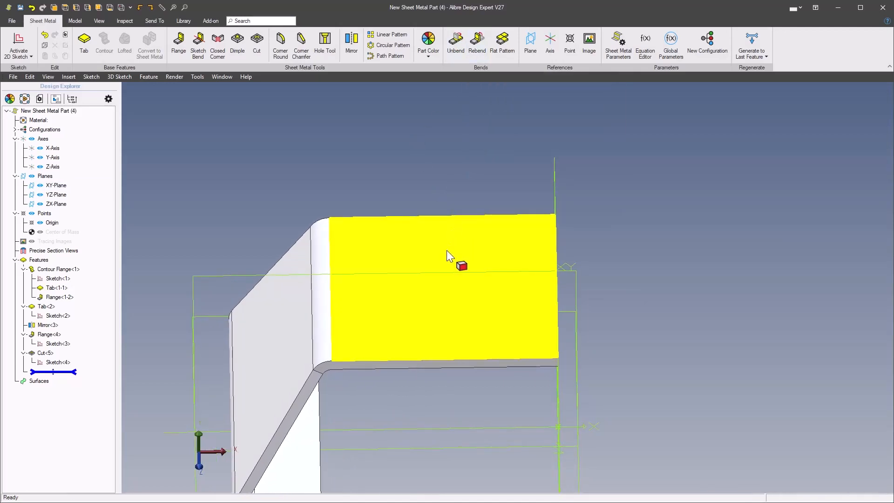
{"action": "right_click", "coordinate": [464, 252]}
{"action": "left_click", "coordinate": [517, 255]}
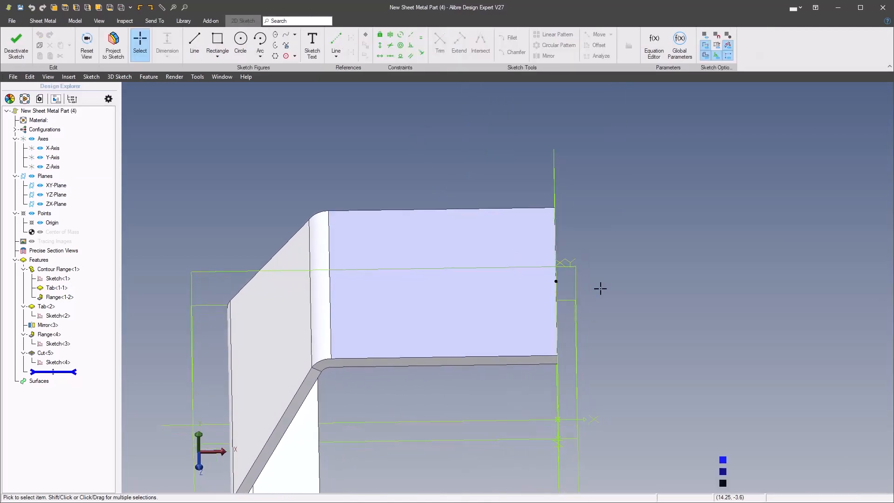
{"action": "left_click", "coordinate": [558, 261]}
{"action": "left_click", "coordinate": [579, 215]}
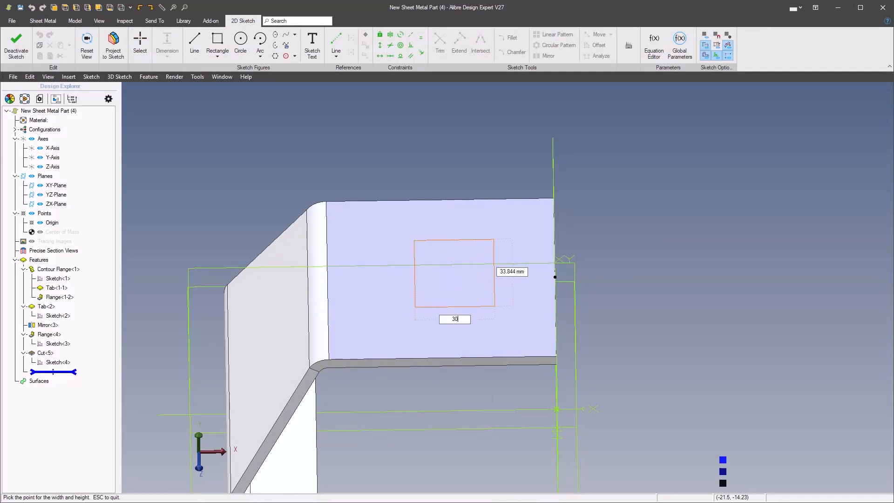
{"action": "type", "text": "30"}
{"action": "key", "text": "Tab"}
{"action": "key", "text": "Return"}
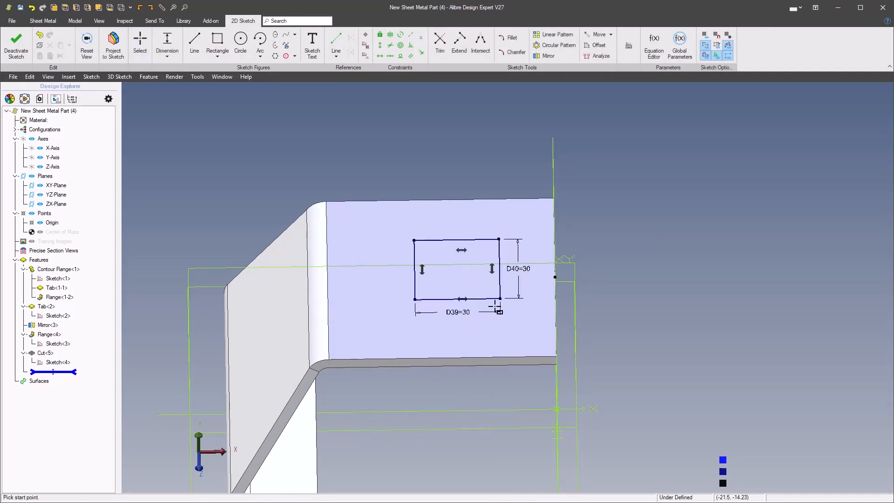
- Centre the rectangle on the hanger's symmetry edge with a midline constraint between its two nearest corners and the edge's midpoint
{"action": "right_click", "coordinate": [709, 276]}
{"action": "mouse_move", "coordinate": [791, 241]}
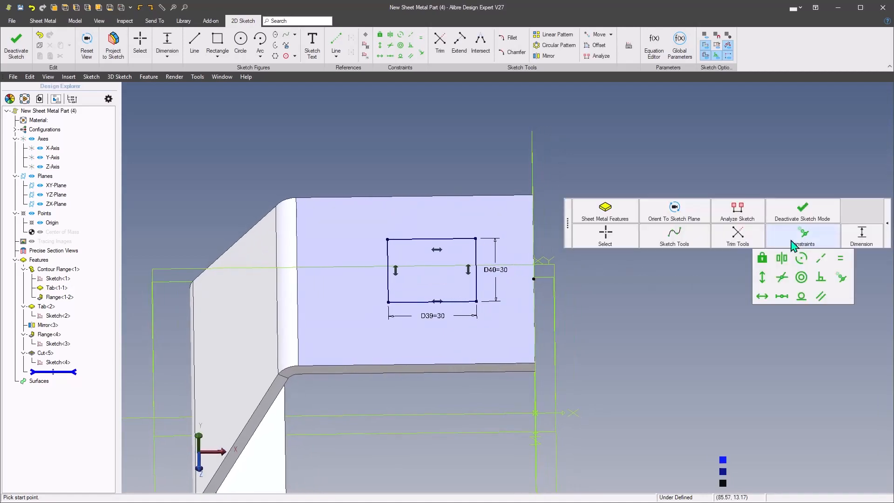
{"action": "left_click", "coordinate": [781, 296]}
{"action": "scroll", "coordinate": [563, 329], "scroll_direction": "up", "scroll_amount": 2}
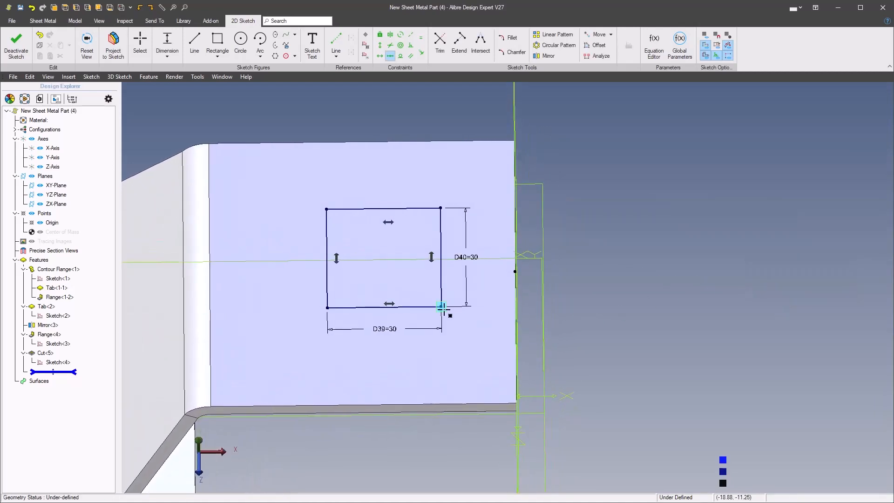
{"action": "right_click", "coordinate": [441, 307]}
{"action": "left_click", "coordinate": [441, 209]}
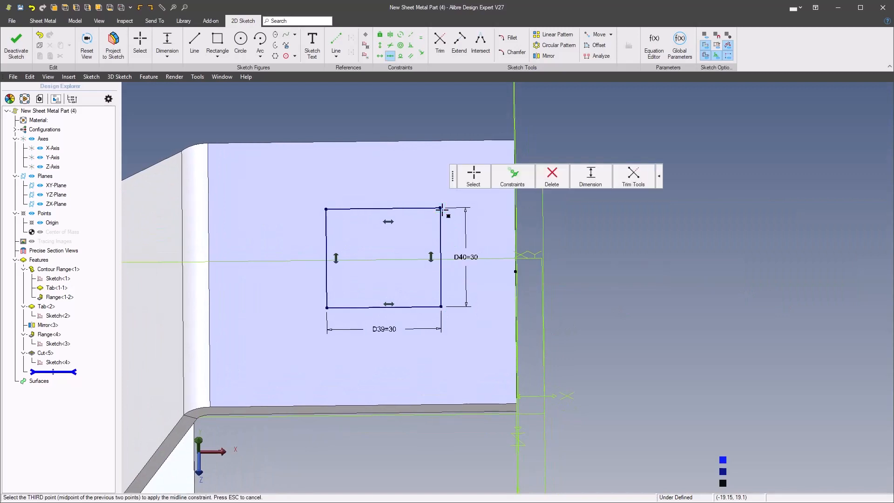
{"action": "left_click", "coordinate": [514, 274]}
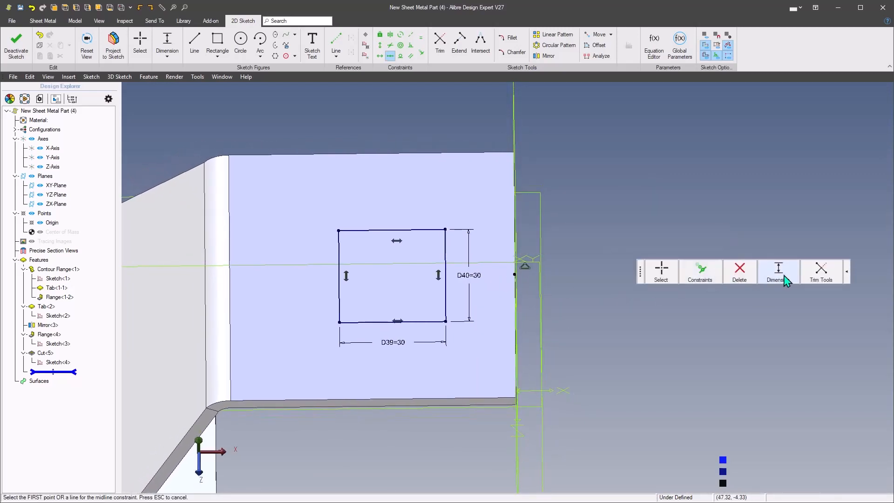
- Dimension the rectangle's nearest side 20 mm from the hanger's symmetry edge
{"action": "left_click", "coordinate": [785, 276]}
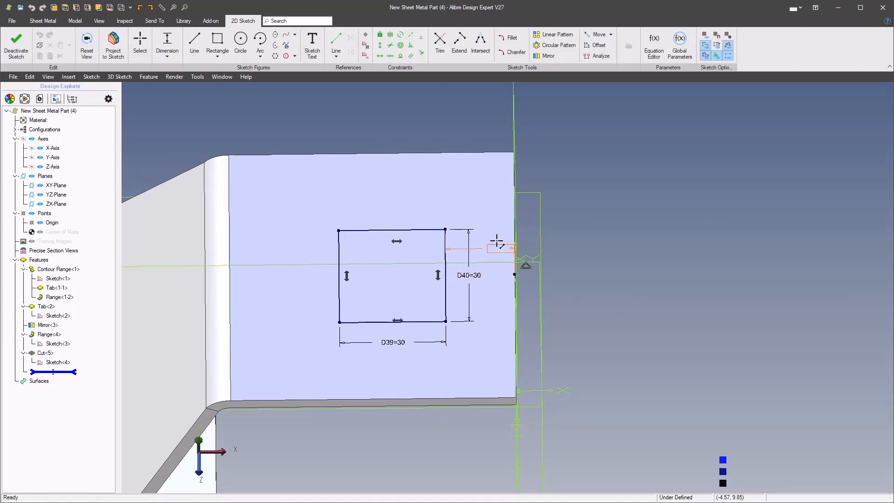
{"action": "left_click", "coordinate": [479, 202]}
{"action": "type", "text": "0"}
{"action": "key", "text": "Return"}
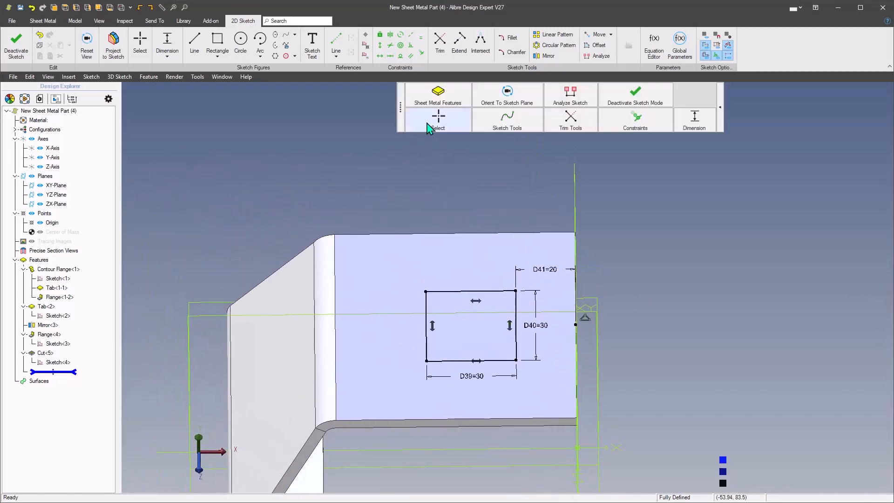
- Create a 90° sketch bend from the rectangle, using its side nearest the symmetry edge as bend line, the third alignment option and a 2 mm gap width
{"action": "left_click", "coordinate": [42, 21]}
{"action": "left_click", "coordinate": [193, 47]}
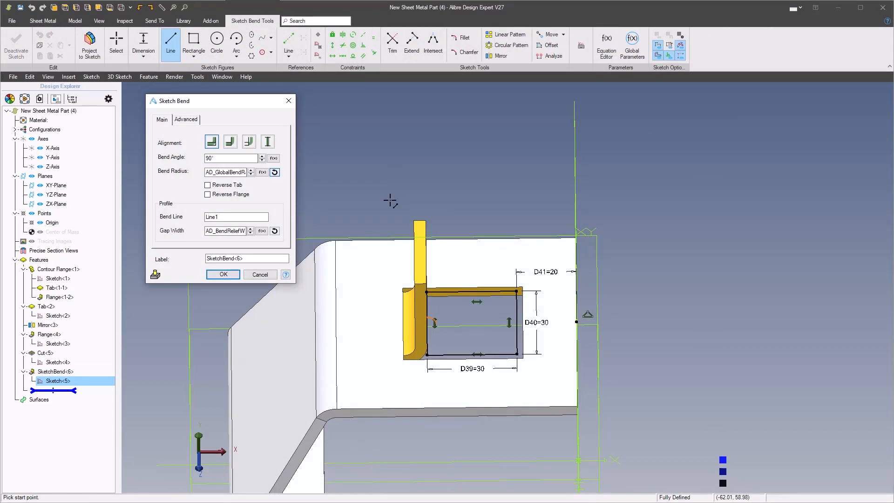
{"action": "left_click", "coordinate": [231, 216]}
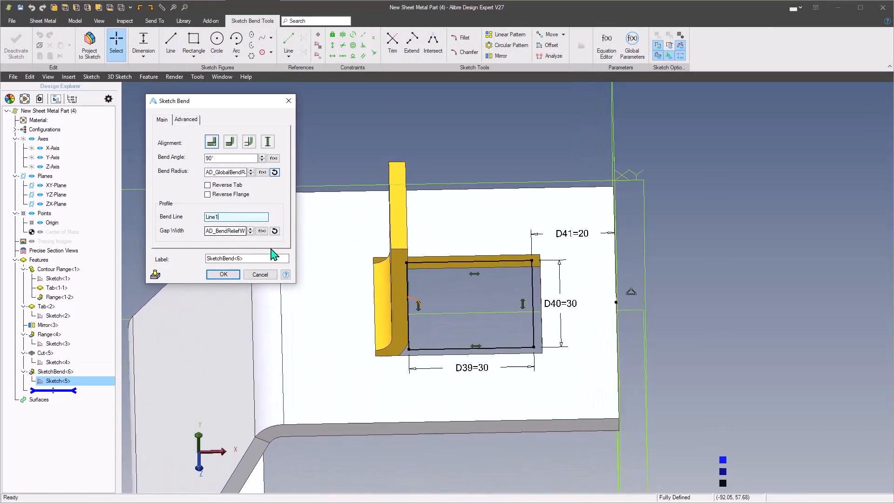
{"action": "left_click", "coordinate": [530, 291]}
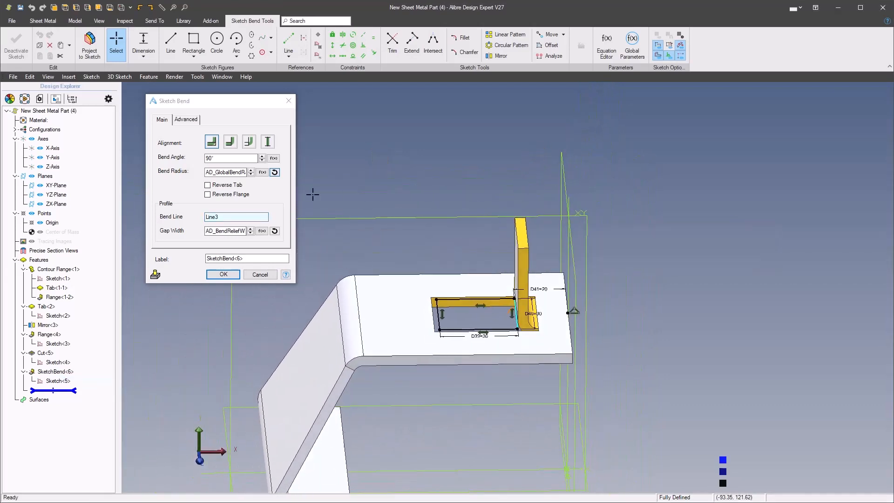
{"action": "left_click", "coordinate": [249, 143]}
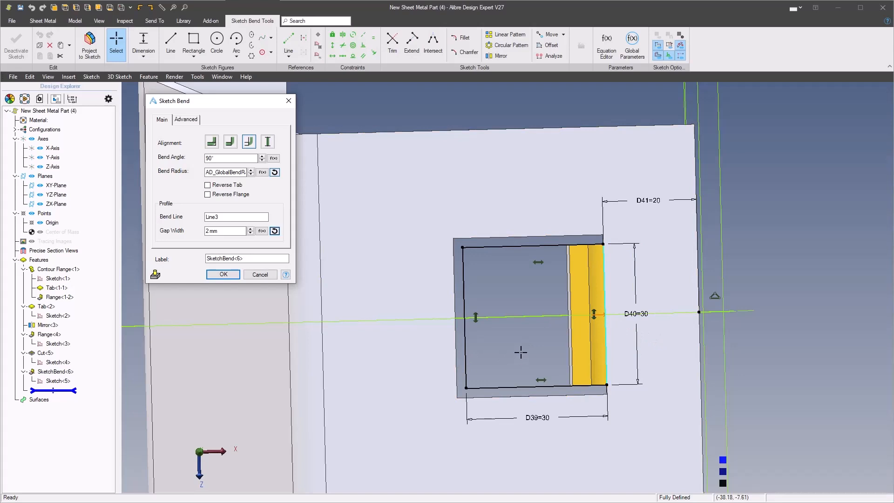
{"action": "middle_click_drag", "start_coordinate": [613, 247], "coordinate": [586, 233]}
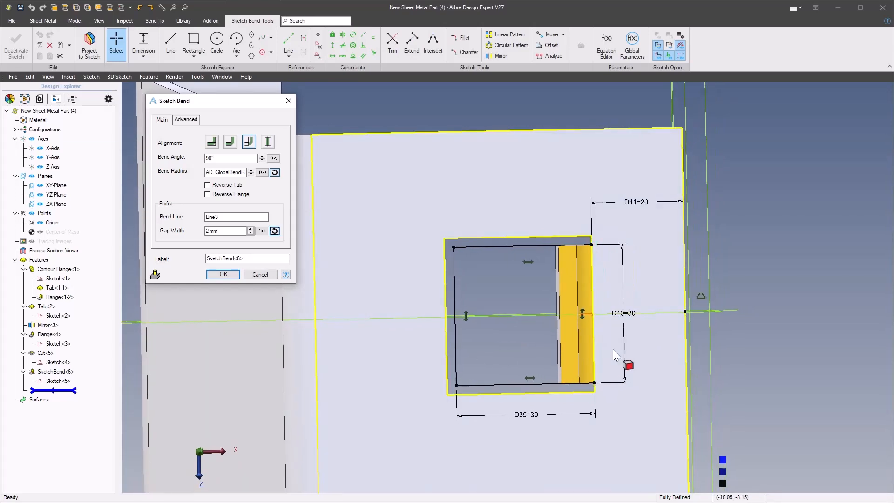
{"action": "middle_click_drag", "start_coordinate": [644, 331], "coordinate": [641, 317]}
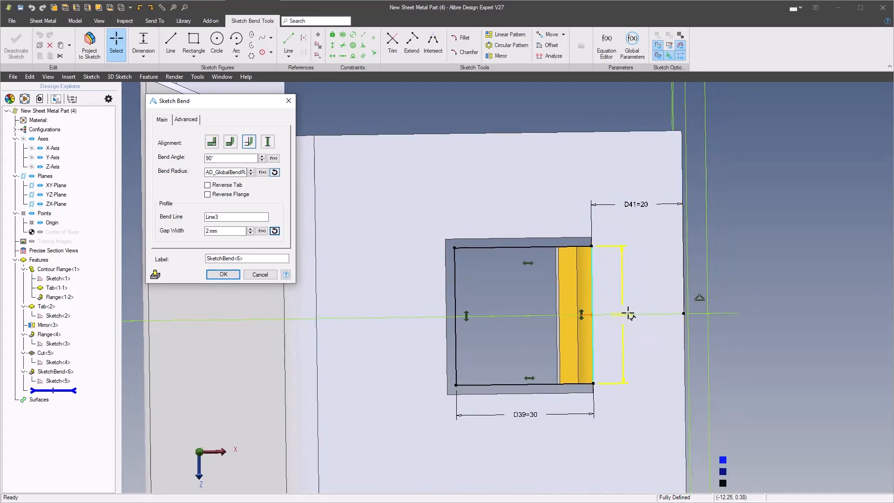
{"action": "left_click", "coordinate": [224, 275]}
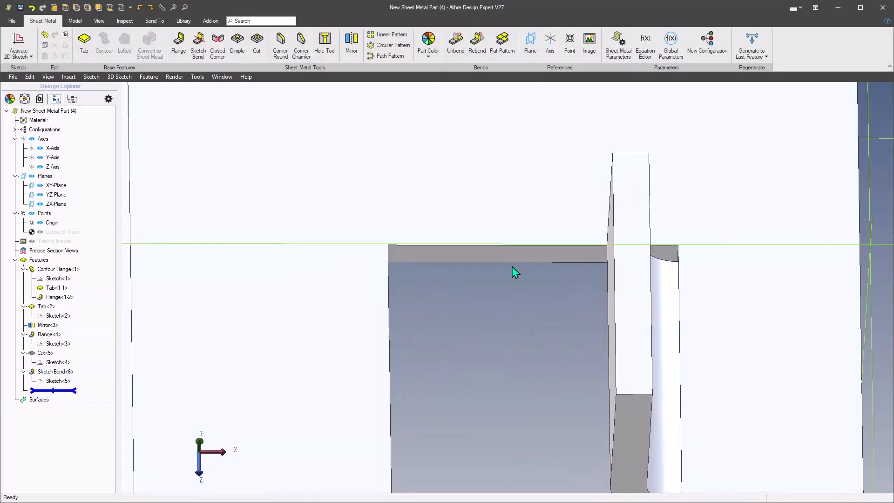
- Edit the sketch bend's profile and set the rectangle's dimension parallel to the bend line to 26 mm
{"action": "double_click", "coordinate": [511, 256]}
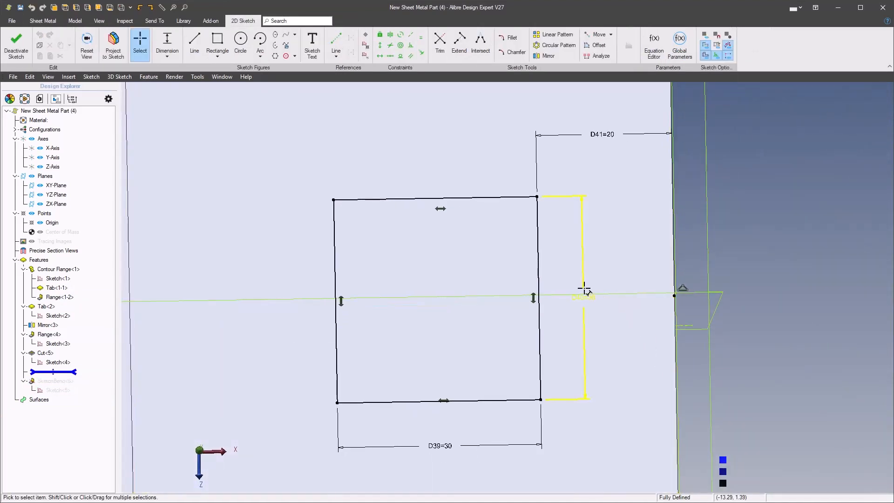
{"action": "double_click", "coordinate": [580, 297]}
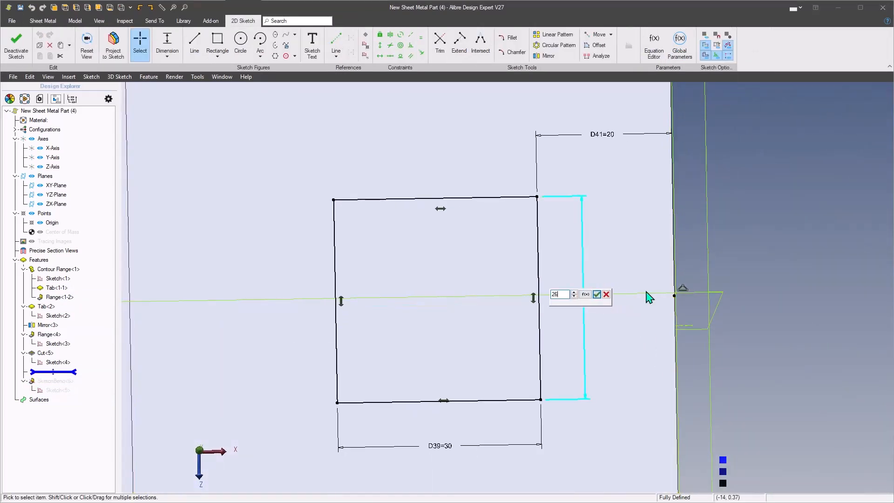
{"action": "key", "text": "Return"}
{"action": "right_click", "coordinate": [720, 273]}
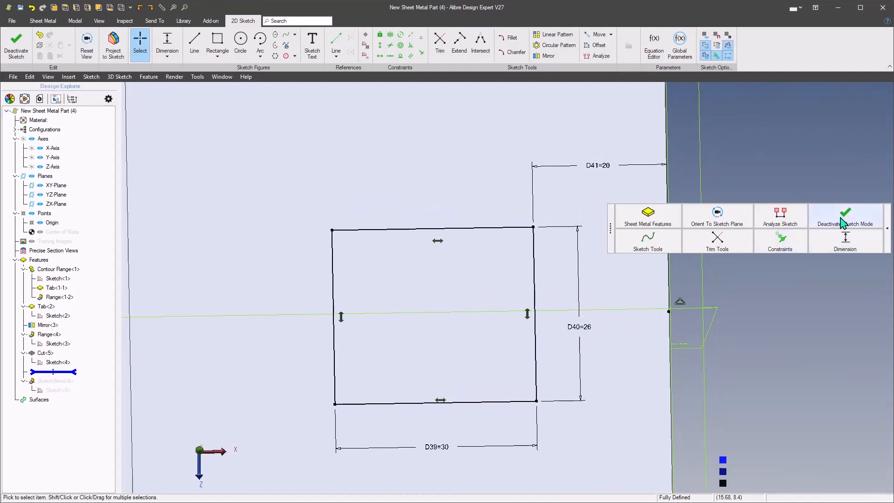
{"action": "left_click", "coordinate": [843, 221]}
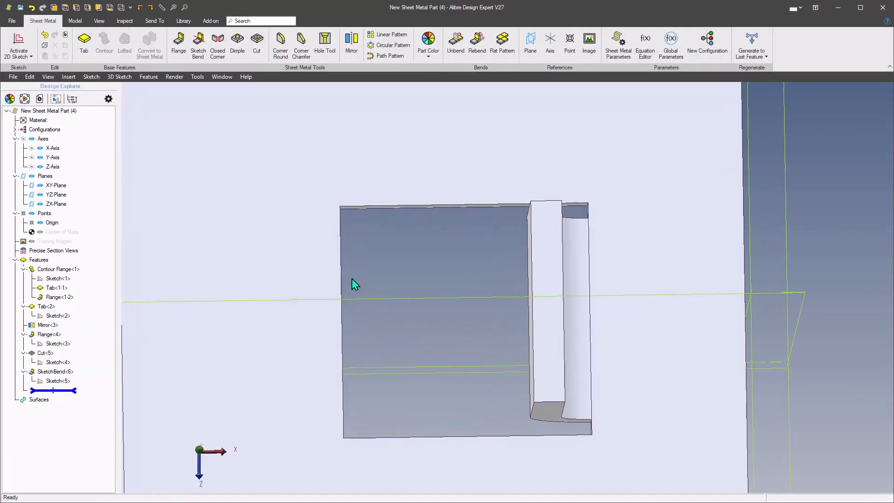
- Check the cutout's edge length and measure the distance from the bent tab's end face to the hanger's top face
{"action": "left_click", "coordinate": [341, 286]}
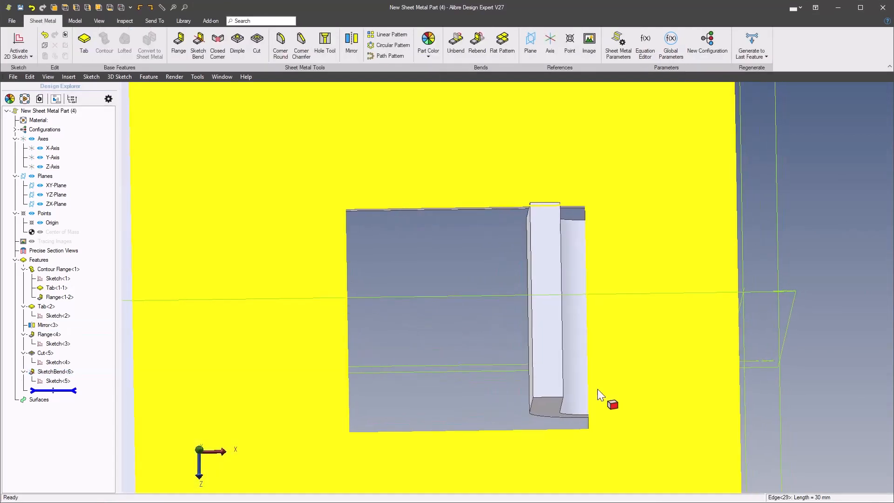
{"action": "scroll", "coordinate": [465, 342], "scroll_direction": "down", "scroll_amount": 1}
{"action": "middle_click_drag", "start_coordinate": [460, 425], "coordinate": [491, 258]}
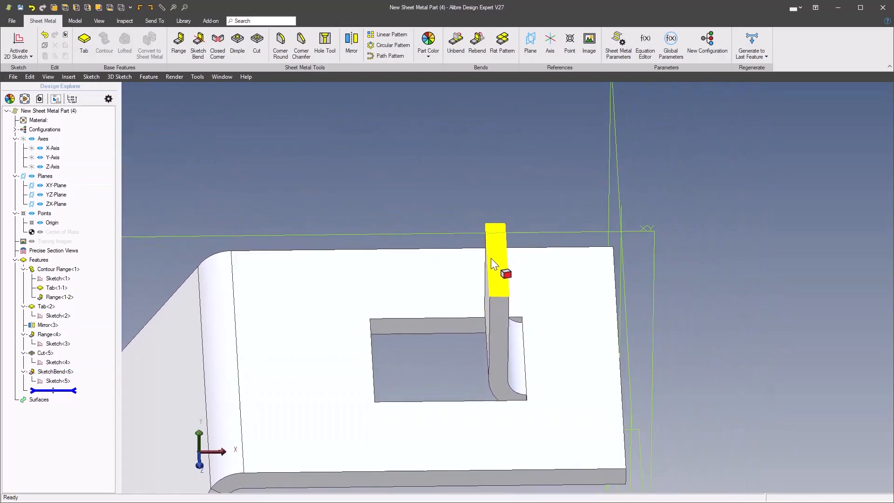
{"action": "key", "text": "m"}
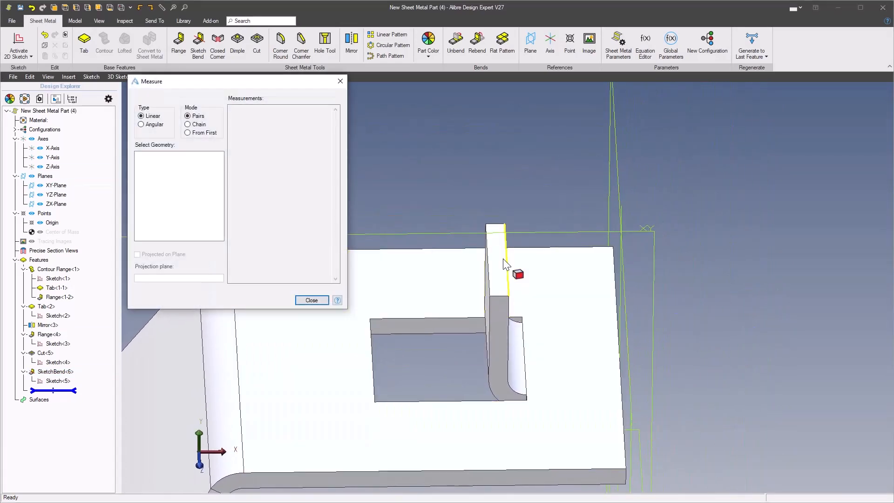
{"action": "left_click", "coordinate": [497, 253]}
{"action": "left_click", "coordinate": [551, 289]}
{"action": "middle_click_drag", "start_coordinate": [663, 303], "coordinate": [263, 160]}
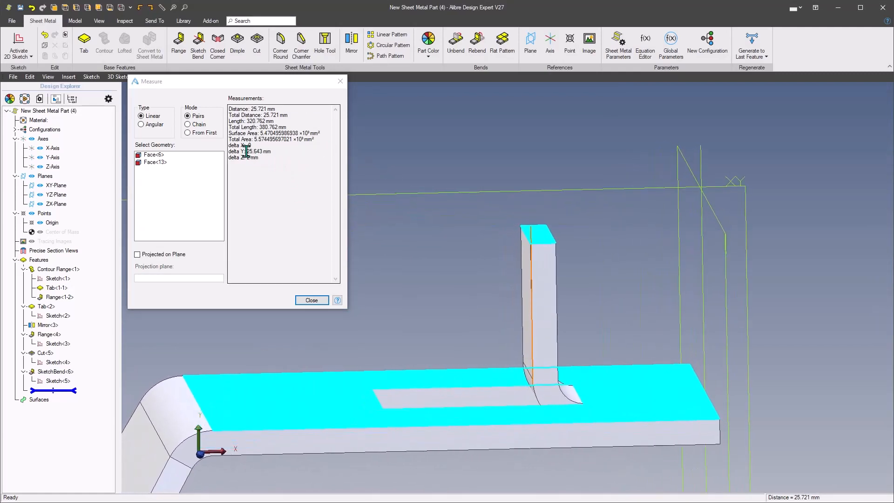
{"action": "left_click_drag", "start_coordinate": [246, 151], "coordinate": [279, 153]}
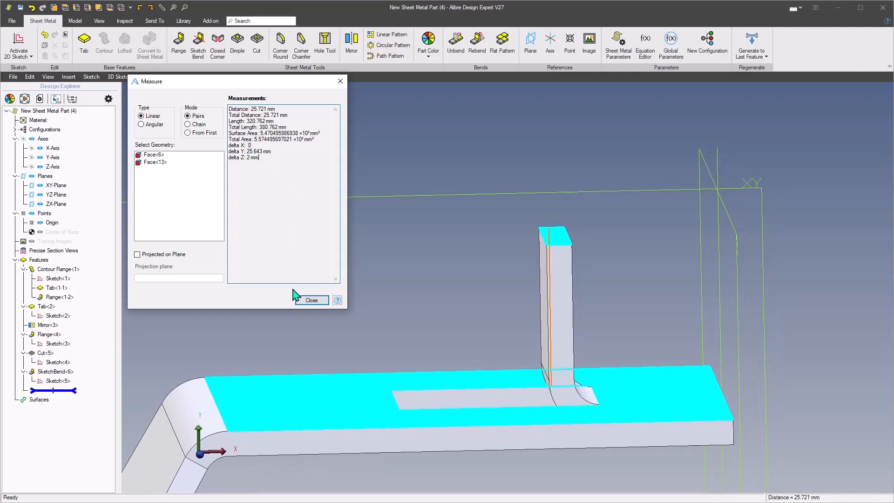
{"action": "left_click", "coordinate": [311, 300]}
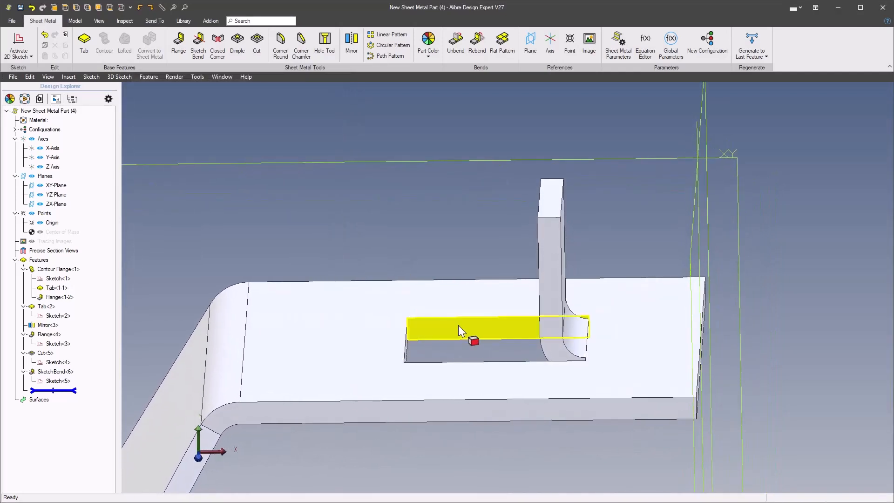
- Edit the sketch bend's profile and set the rectangle's length perpendicular to the bend line to 30 mm-2.643
{"action": "double_click", "coordinate": [458, 325]}
{"action": "double_click", "coordinate": [495, 382]}
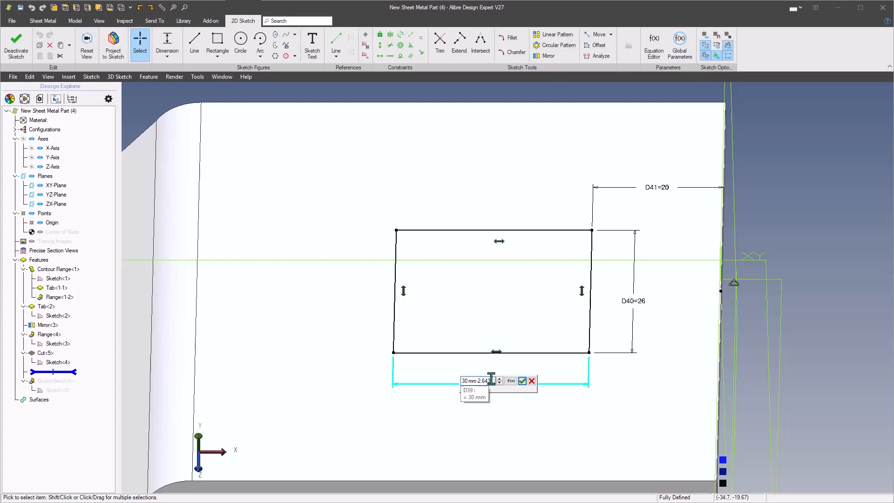
{"action": "key", "text": "Return"}
{"action": "scroll", "coordinate": [491, 377], "scroll_direction": "down", "scroll_amount": 3}
{"action": "middle_click_drag", "start_coordinate": [642, 198], "coordinate": [662, 156]}
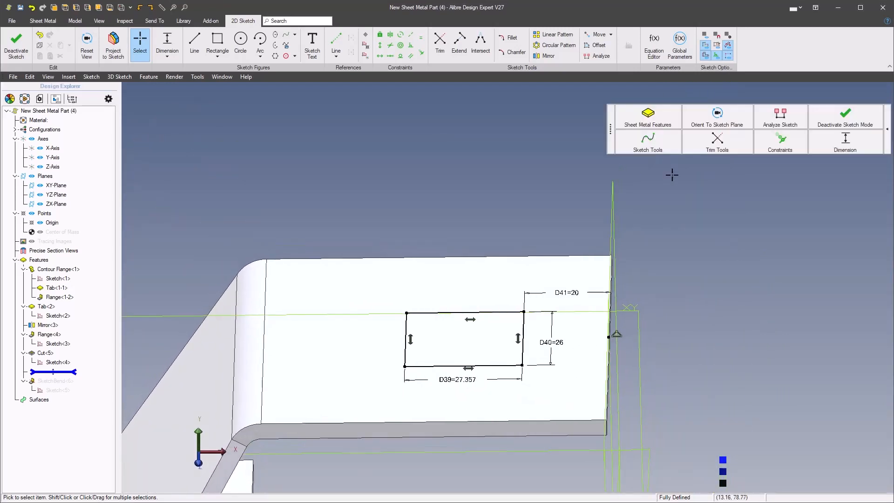
{"action": "left_click", "coordinate": [815, 123]}
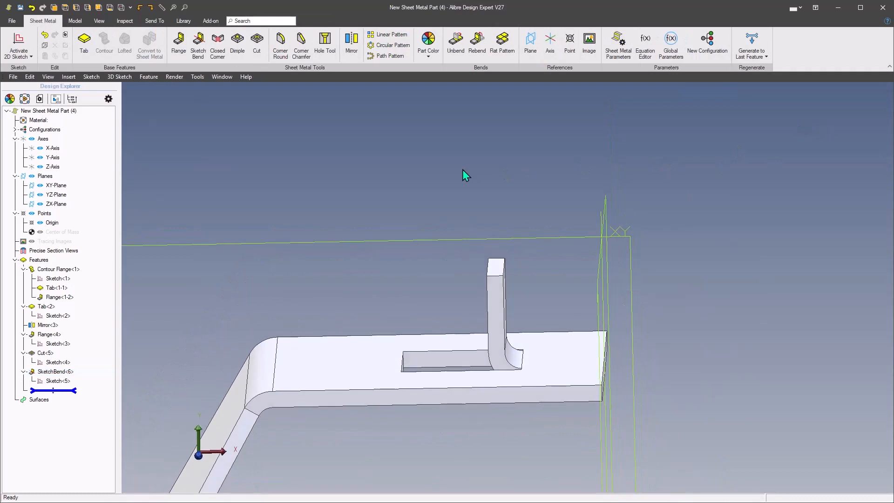
- Measure the distance from the bent tab's end face to the hanger's top face and to the ZX-Plane
{"action": "key", "text": "ctrl+m"}
{"action": "left_click", "coordinate": [498, 268]}
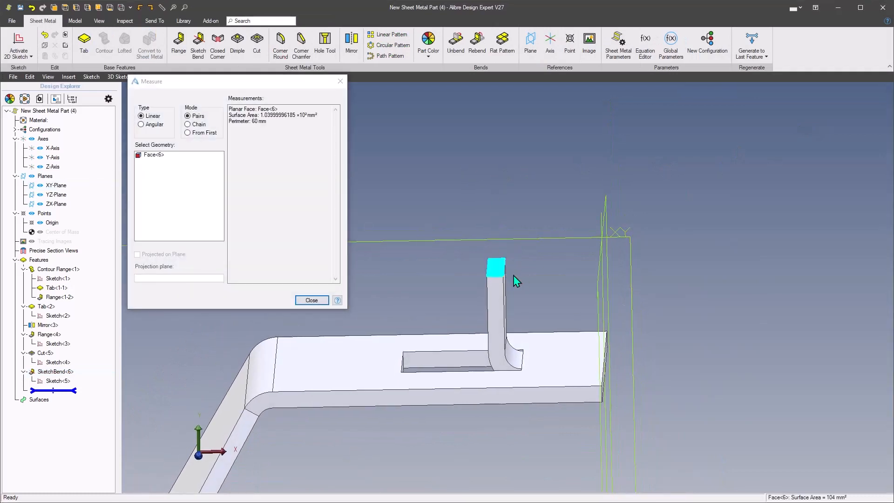
{"action": "left_click", "coordinate": [540, 338]}
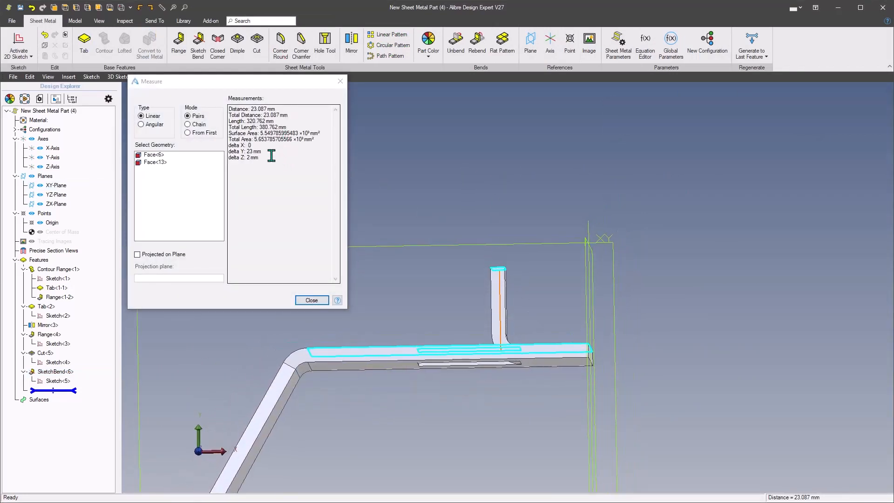
{"action": "middle_click_drag", "start_coordinate": [477, 193], "coordinate": [479, 329]}
{"action": "left_click", "coordinate": [570, 217]}
{"action": "left_click", "coordinate": [549, 222]}
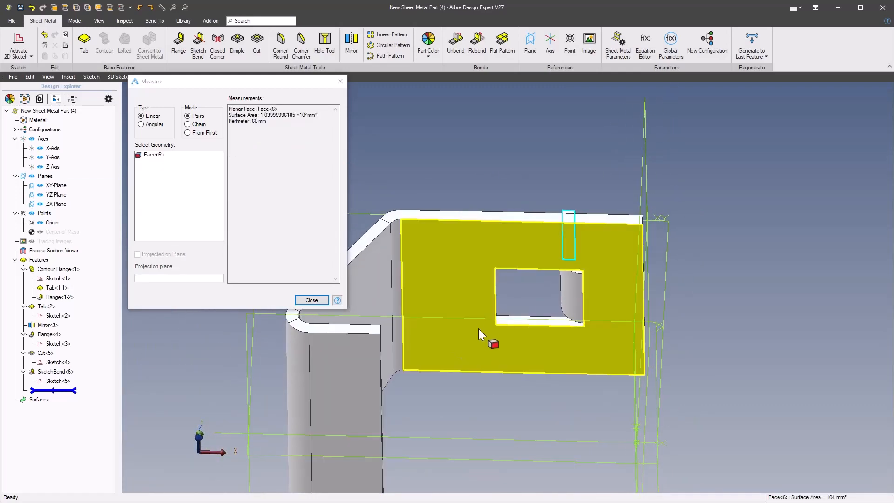
{"action": "left_click", "coordinate": [465, 318]}
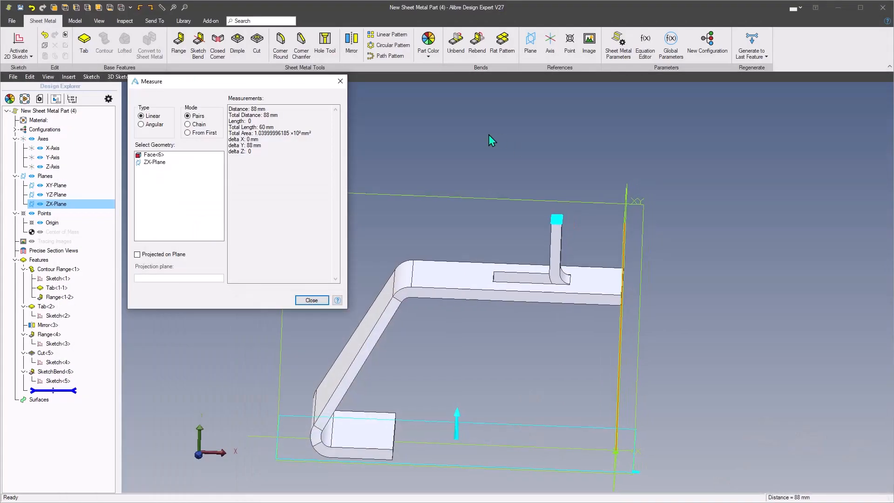
{"action": "left_click", "coordinate": [488, 135]}
{"action": "left_click", "coordinate": [311, 300]}
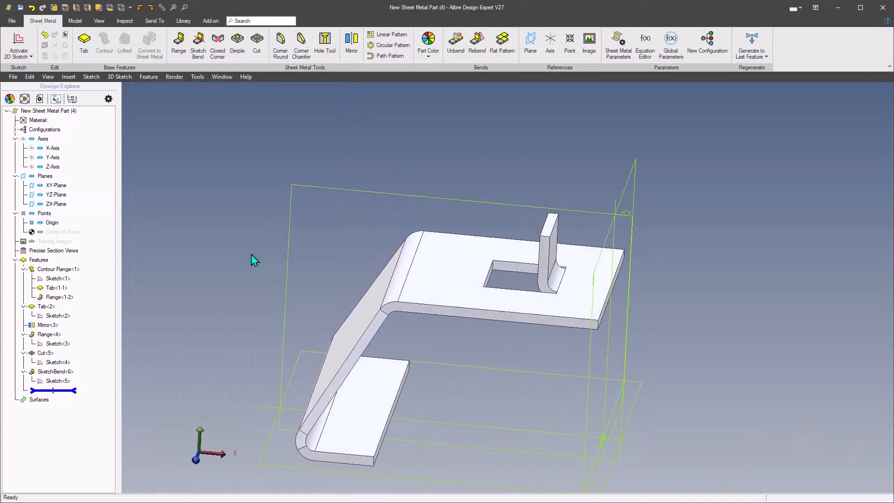
- Edit the sketch bend's profile, fillet the rectangle's two corners farthest from the bend line with a 5 mm radius, and finish the sketch
{"action": "right_click", "coordinate": [57, 382]}
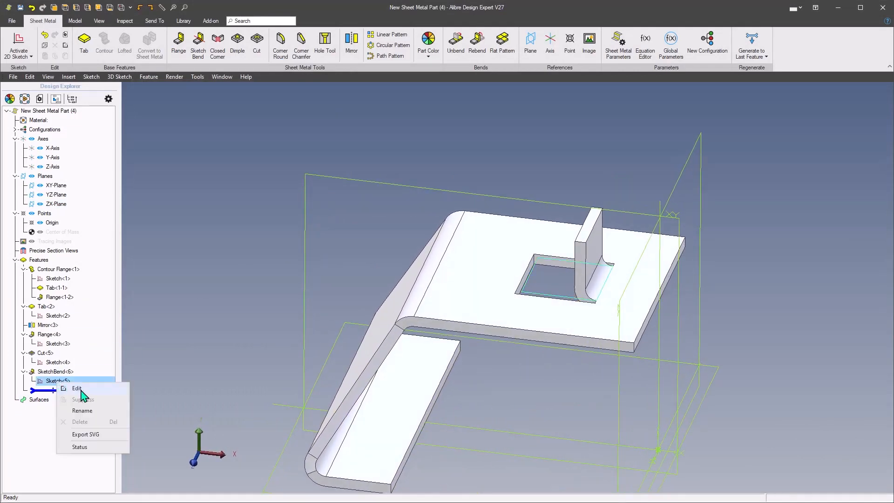
{"action": "left_click", "coordinate": [93, 409]}
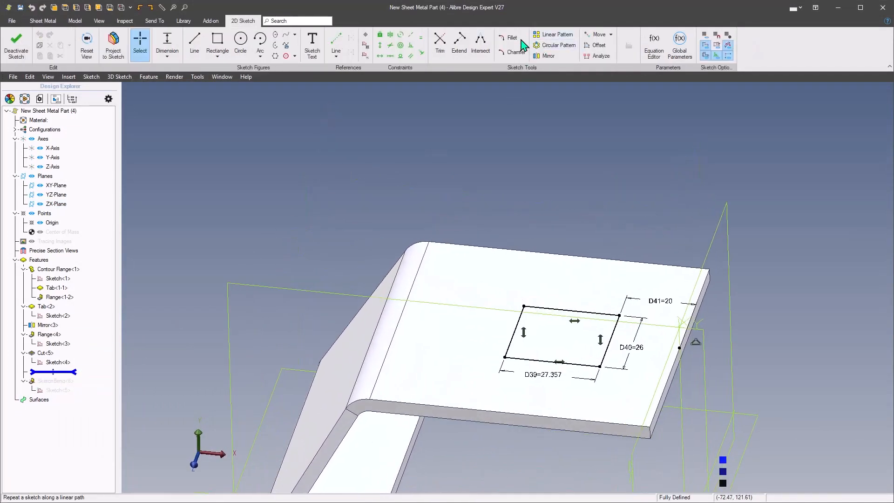
{"action": "left_click", "coordinate": [512, 40]}
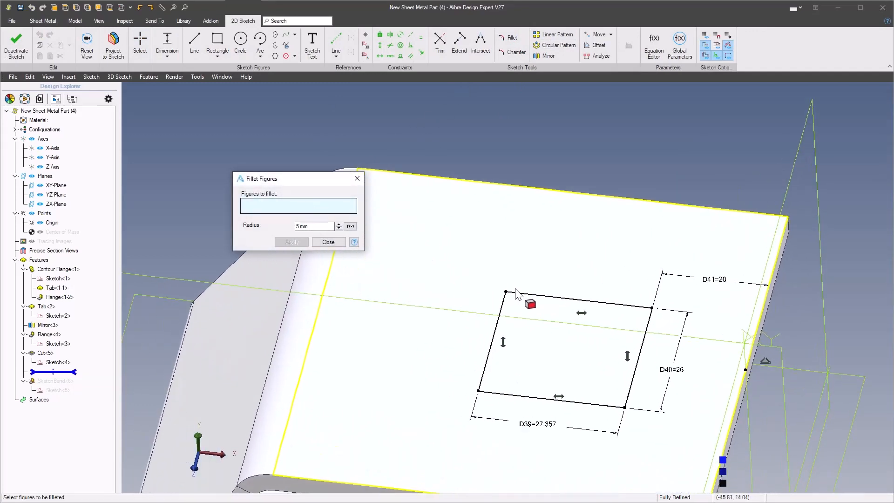
{"action": "left_click", "coordinate": [516, 294]}
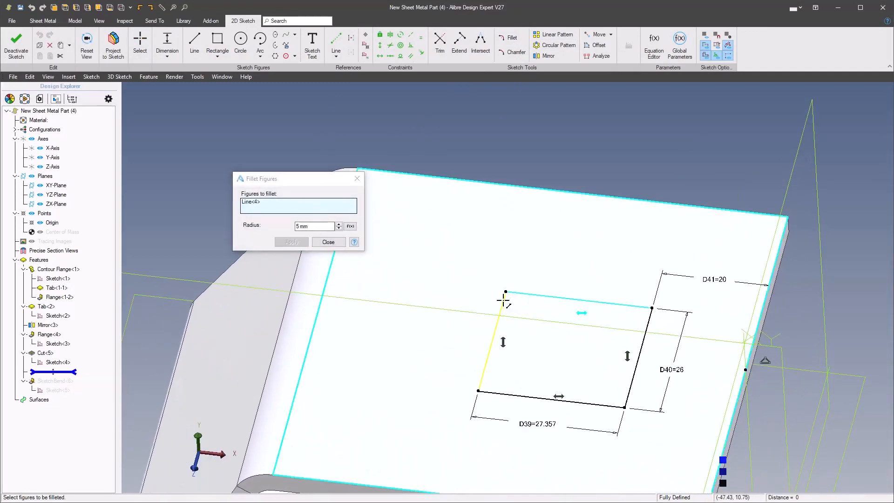
{"action": "left_click", "coordinate": [491, 334]}
{"action": "left_click", "coordinate": [297, 242]}
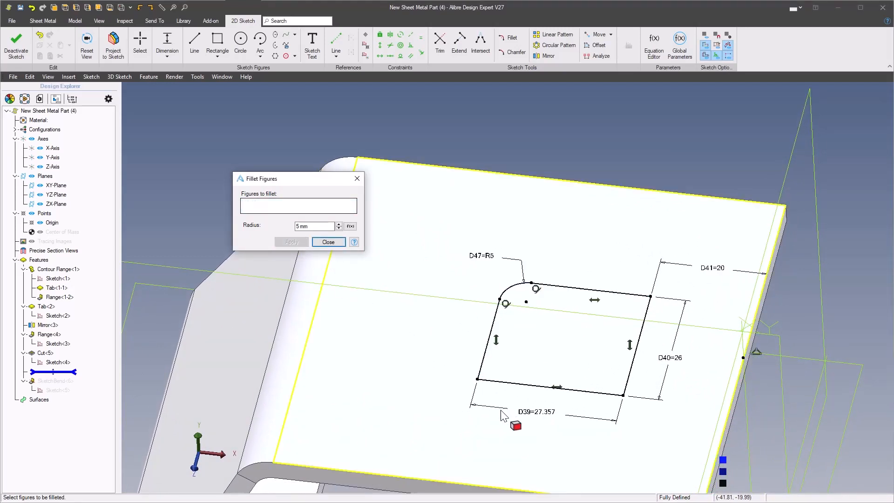
{"action": "left_click", "coordinate": [500, 382]}
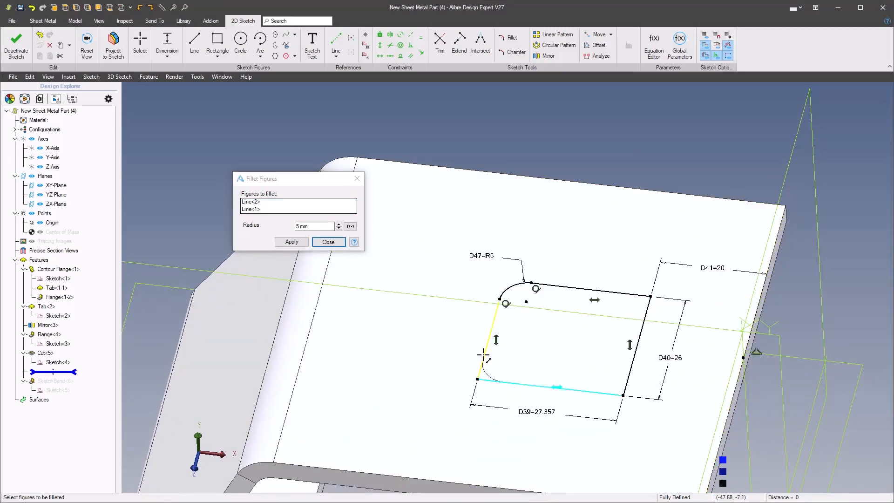
{"action": "left_click", "coordinate": [292, 241]}
{"action": "left_click", "coordinate": [328, 242]}
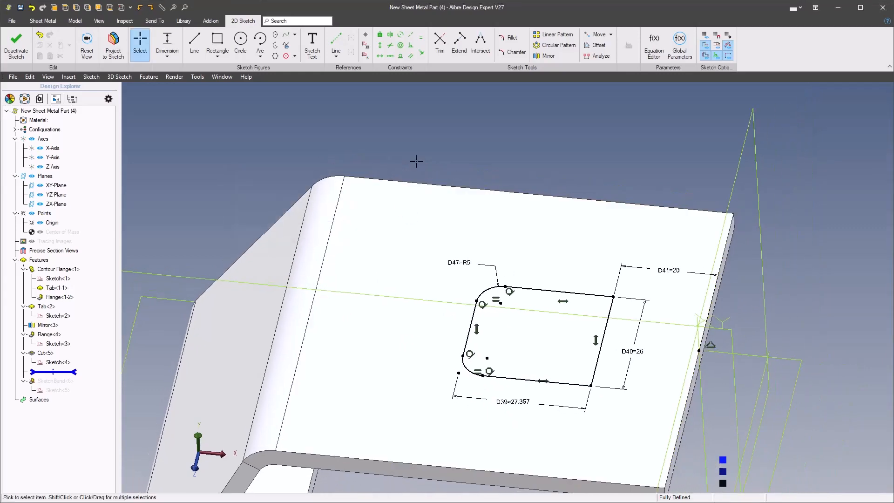
{"action": "middle_click_drag", "start_coordinate": [417, 161], "coordinate": [435, 151]}
{"action": "mouse_move", "coordinate": [606, 118]}
{"action": "left_click", "coordinate": [634, 109]}
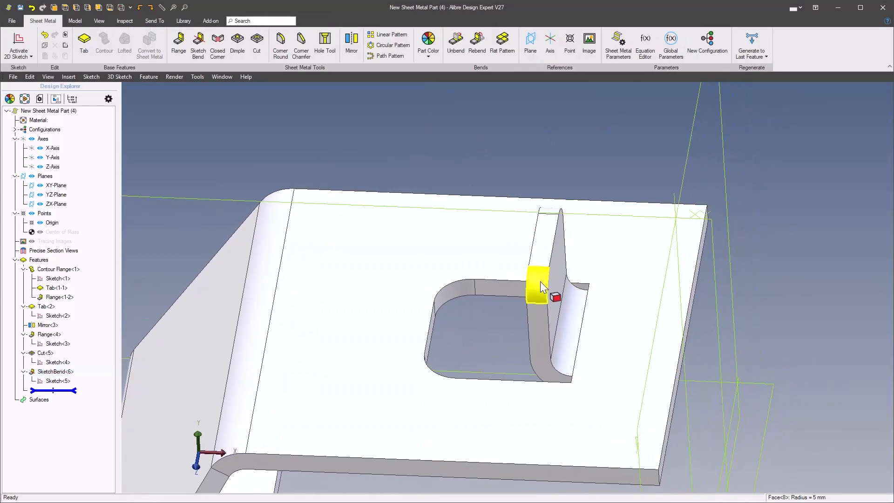
- Check the corner radii of the bent tab's free end and of the cutout in the hanger's top face
{"action": "left_click", "coordinate": [540, 281]}
{"action": "middle_click_drag", "start_coordinate": [482, 336], "coordinate": [462, 301]}
{"action": "left_click", "coordinate": [462, 300]}
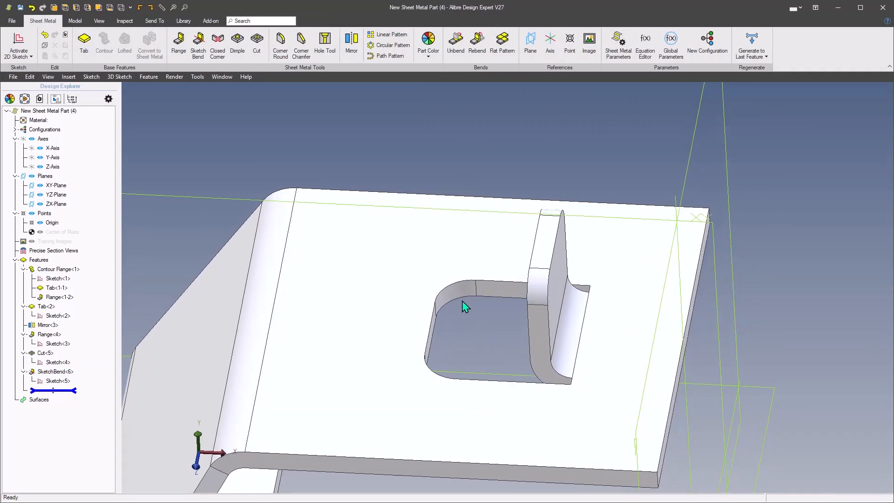
{"action": "left_click", "coordinate": [457, 294]}
{"action": "scroll", "coordinate": [472, 325], "scroll_direction": "down", "scroll_amount": 1}
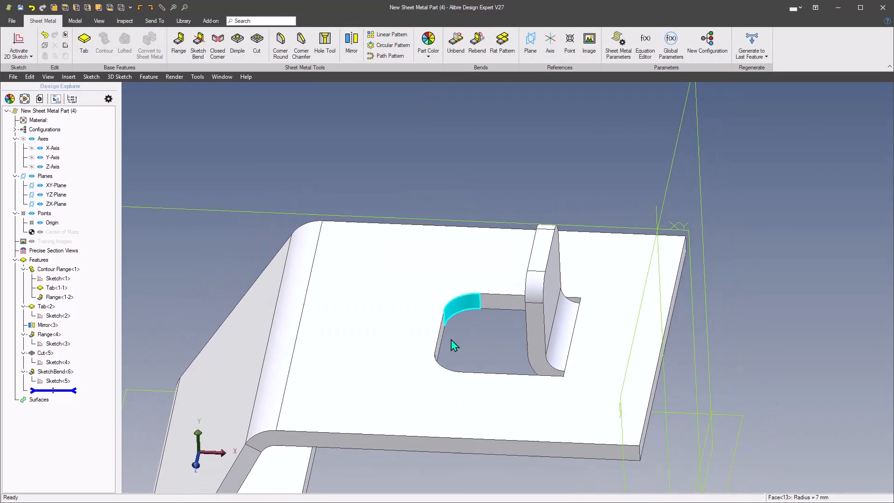
{"action": "scroll", "coordinate": [450, 339], "scroll_direction": "down", "scroll_amount": 3}
{"action": "left_click", "coordinate": [440, 191]}
{"action": "scroll", "coordinate": [440, 191], "scroll_direction": "down", "scroll_amount": 3}
{"action": "scroll", "coordinate": [381, 170], "scroll_direction": "up", "scroll_amount": 2}
{"action": "scroll", "coordinate": [381, 171], "scroll_direction": "down", "scroll_amount": 1}
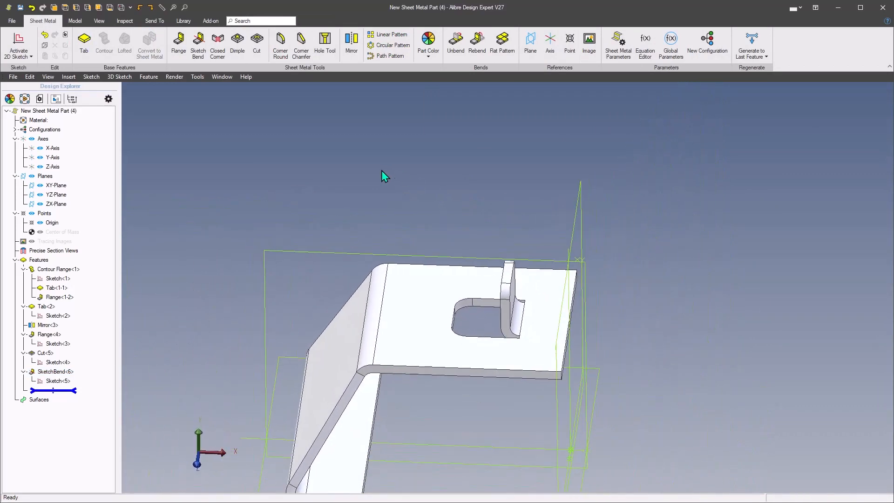
- Show the part's flat pattern and measure the gap between the tab's straight side face and the adjacent cutout side
{"action": "left_click", "coordinate": [502, 41]}
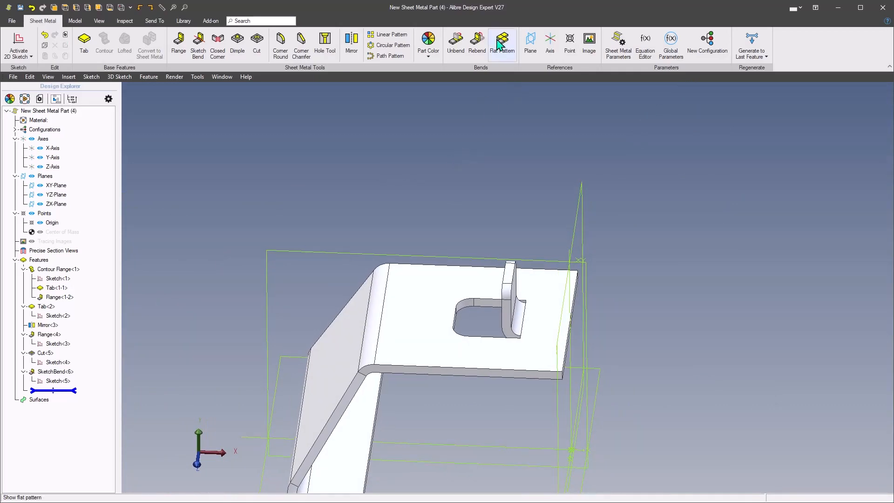
{"action": "middle_click_drag", "start_coordinate": [473, 136], "coordinate": [467, 210]}
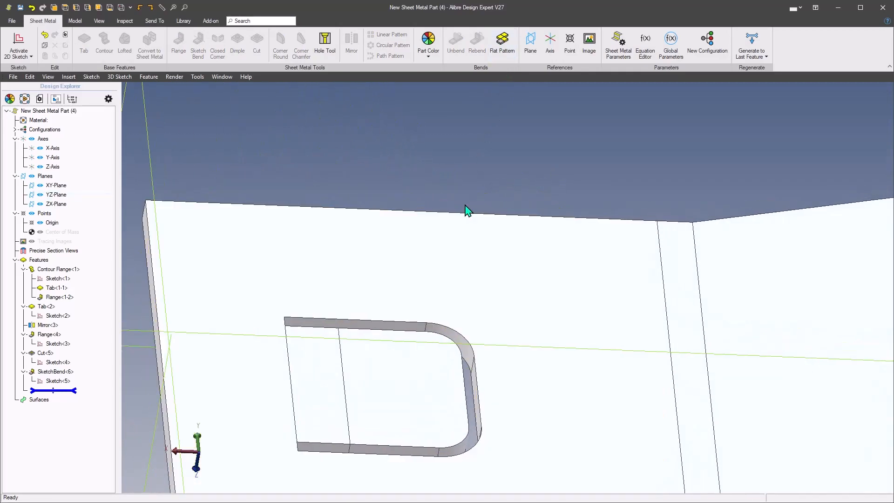
{"action": "key", "text": "m"}
{"action": "scroll", "coordinate": [415, 333], "scroll_direction": "up", "scroll_amount": 4}
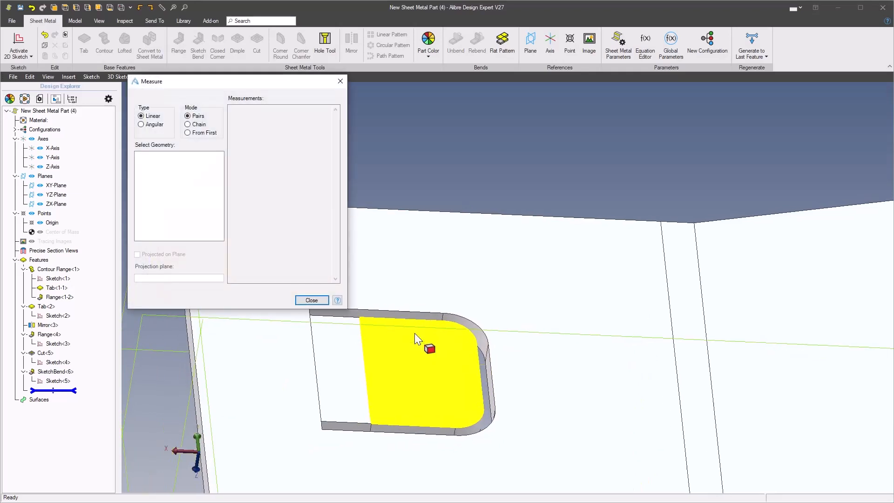
{"action": "left_click", "coordinate": [446, 345]}
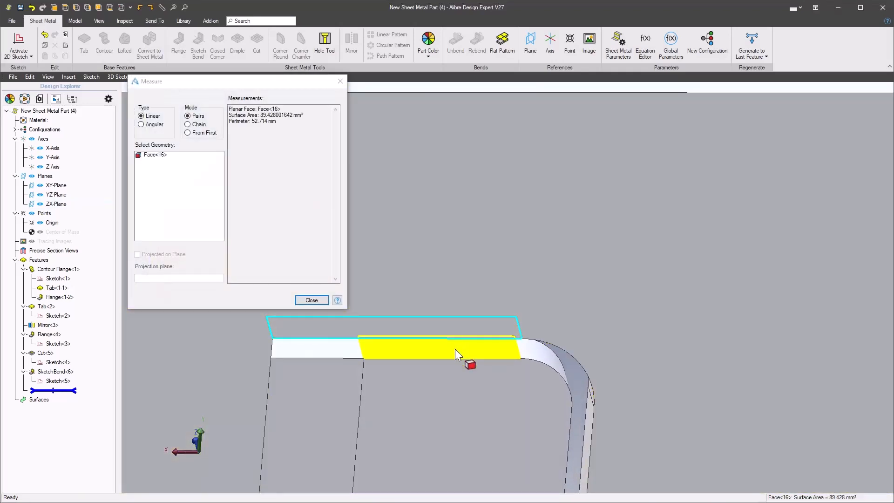
{"action": "left_click", "coordinate": [455, 348]}
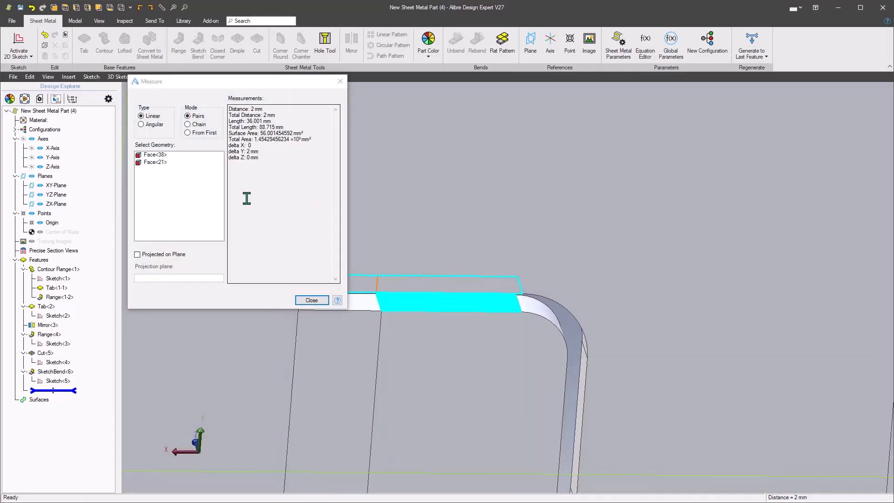
- Measure the gap between the flattened tab's end face and the facing cutout edge, and return the part to its folded state
{"action": "left_click", "coordinate": [542, 350]}
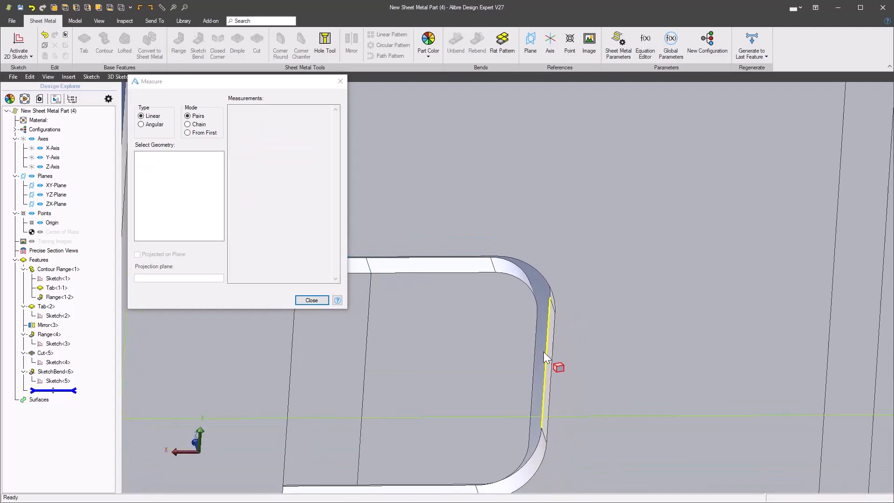
{"action": "left_click", "coordinate": [550, 349]}
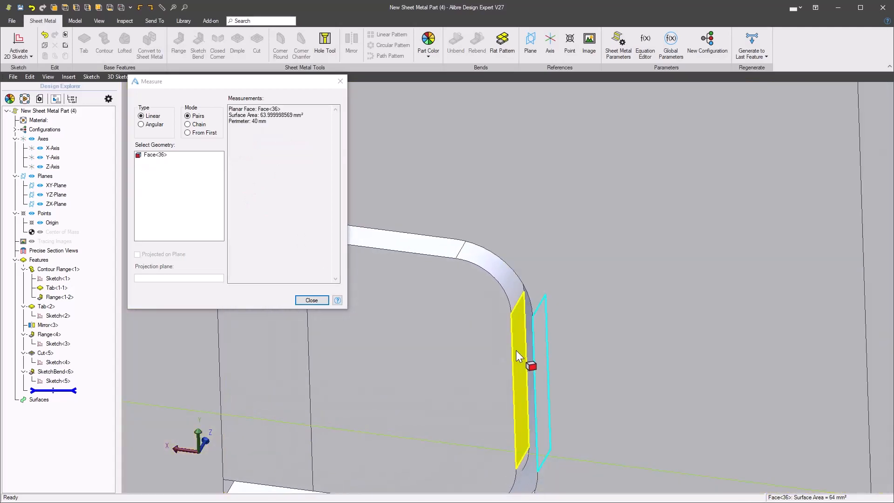
{"action": "left_click", "coordinate": [516, 350]}
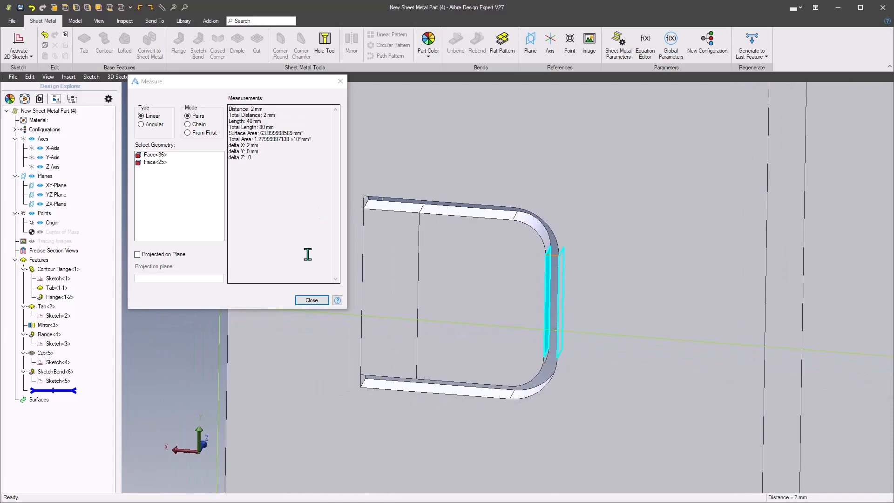
{"action": "left_click", "coordinate": [311, 301]}
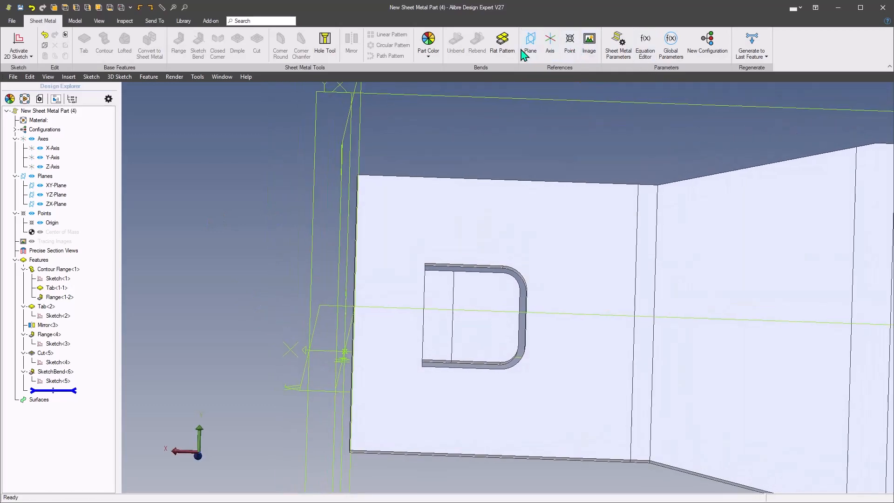
{"action": "left_click", "coordinate": [501, 49]}
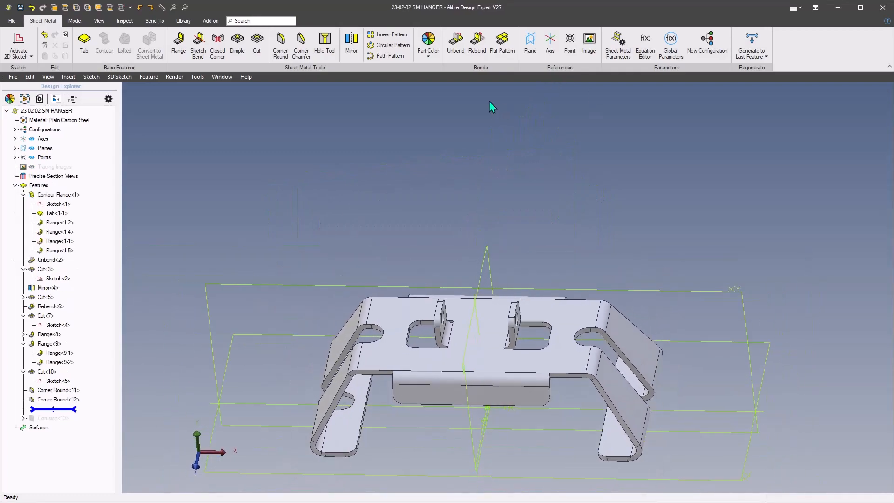
- In the 23-02-02 SM HANGER part, show the flat pattern and measure the side gap between one tab and its cutout
{"action": "left_click", "coordinate": [502, 47]}
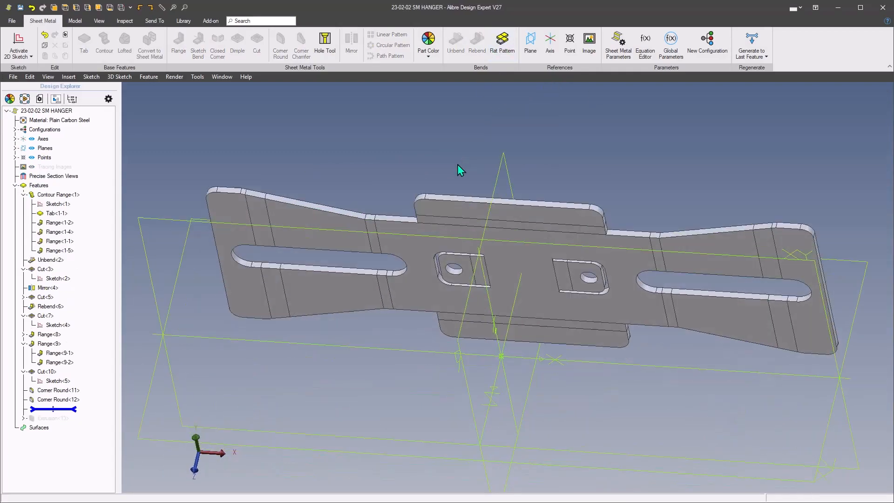
{"action": "middle_click_drag", "start_coordinate": [483, 374], "coordinate": [437, 259]}
{"action": "key", "text": "m"}
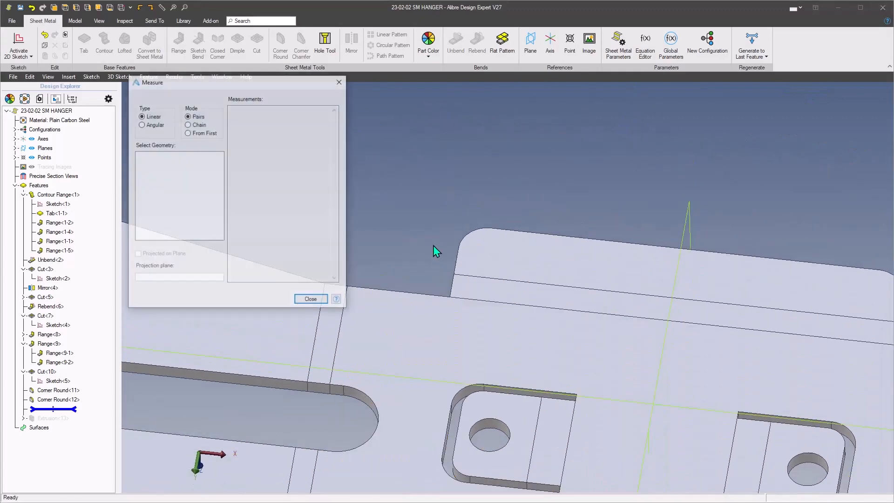
{"action": "middle_click_drag", "start_coordinate": [502, 369], "coordinate": [508, 207]}
{"action": "scroll", "coordinate": [511, 393], "scroll_direction": "up", "scroll_amount": 5}
{"action": "left_click", "coordinate": [503, 424]}
{"action": "left_click", "coordinate": [512, 230]}
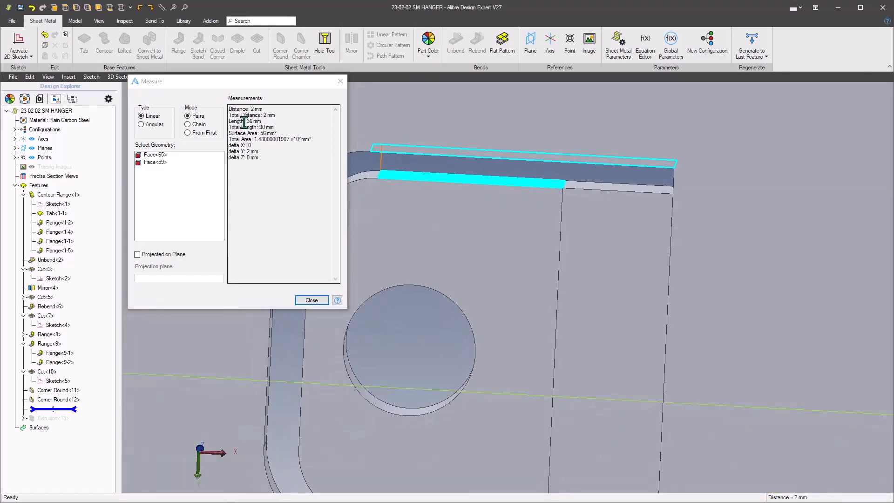
- Measure the gap between the reference tab's end face and its cutout, and return the hanger to its folded state
{"action": "middle_click_drag", "start_coordinate": [417, 214], "coordinate": [535, 294]}
{"action": "key", "text": "Escape"}
{"action": "scroll", "coordinate": [425, 317], "scroll_direction": "down", "scroll_amount": 3}
{"action": "left_click", "coordinate": [602, 303]}
{"action": "left_click", "coordinate": [533, 296]}
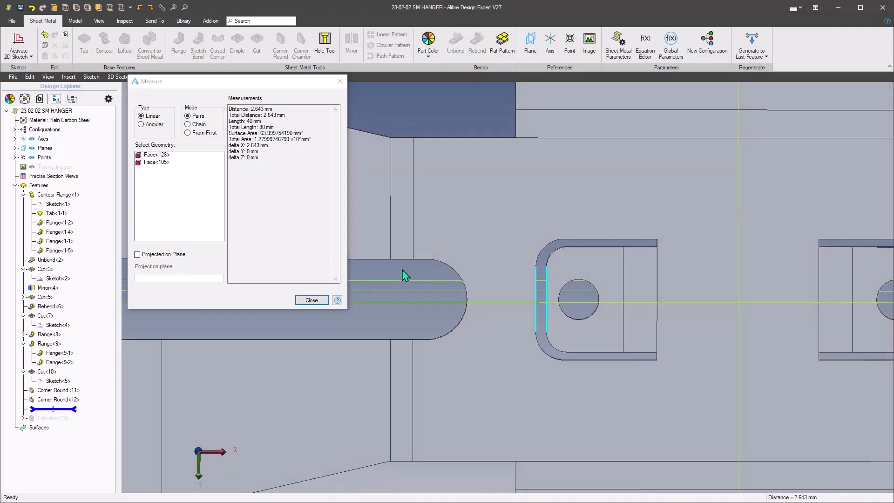
{"action": "left_click", "coordinate": [311, 300]}
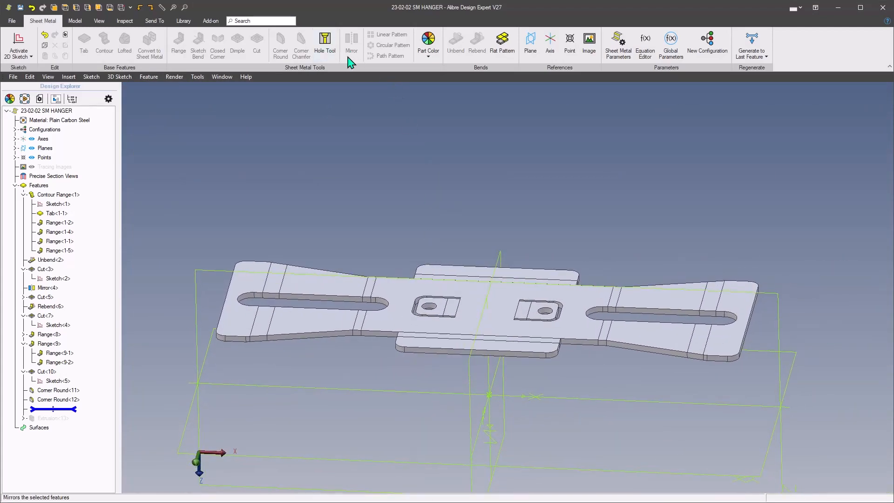
{"action": "left_click", "coordinate": [504, 43]}
{"action": "scroll", "coordinate": [491, 287], "scroll_direction": "up", "scroll_amount": 5}
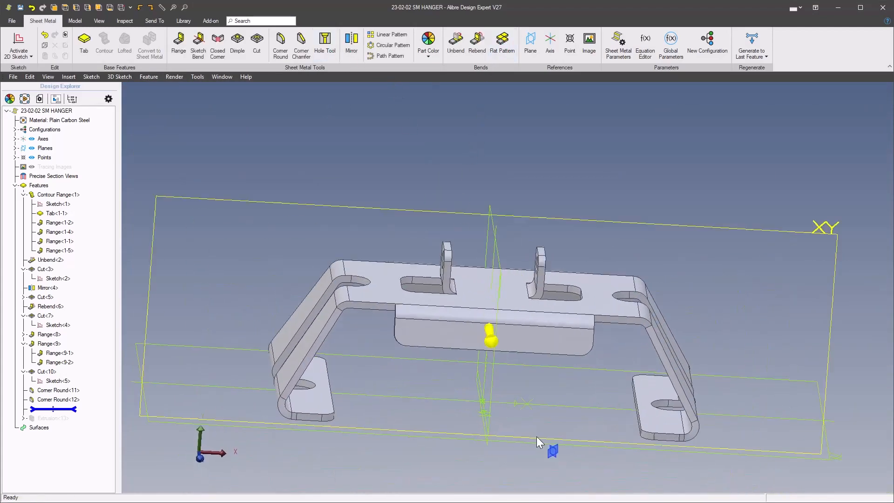